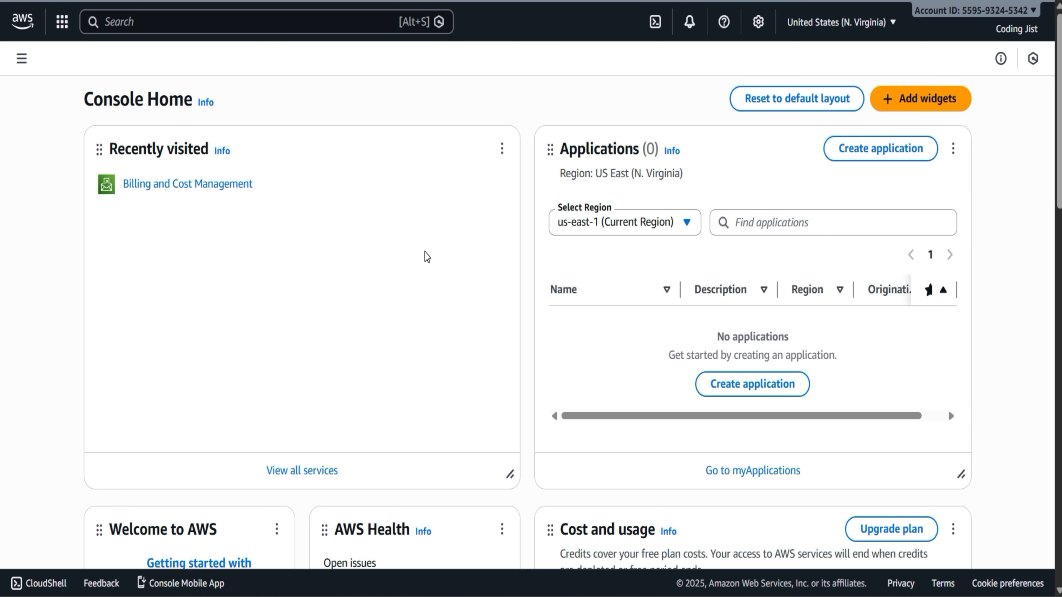
Check the free plan's remaining credits and days in the account details and the Cost and usage widget
click(980, 11)
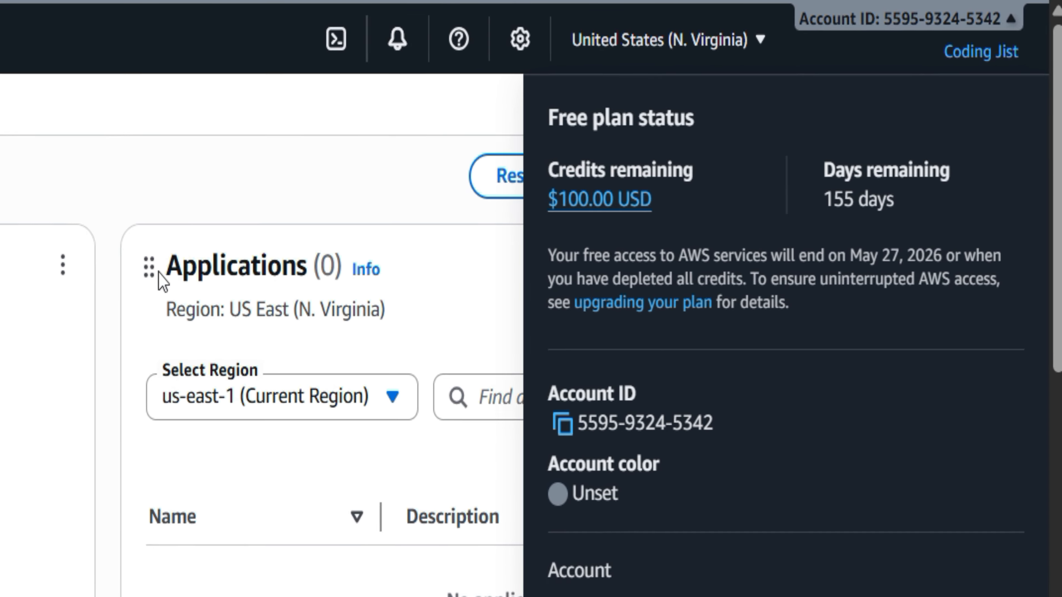
click(34, 236)
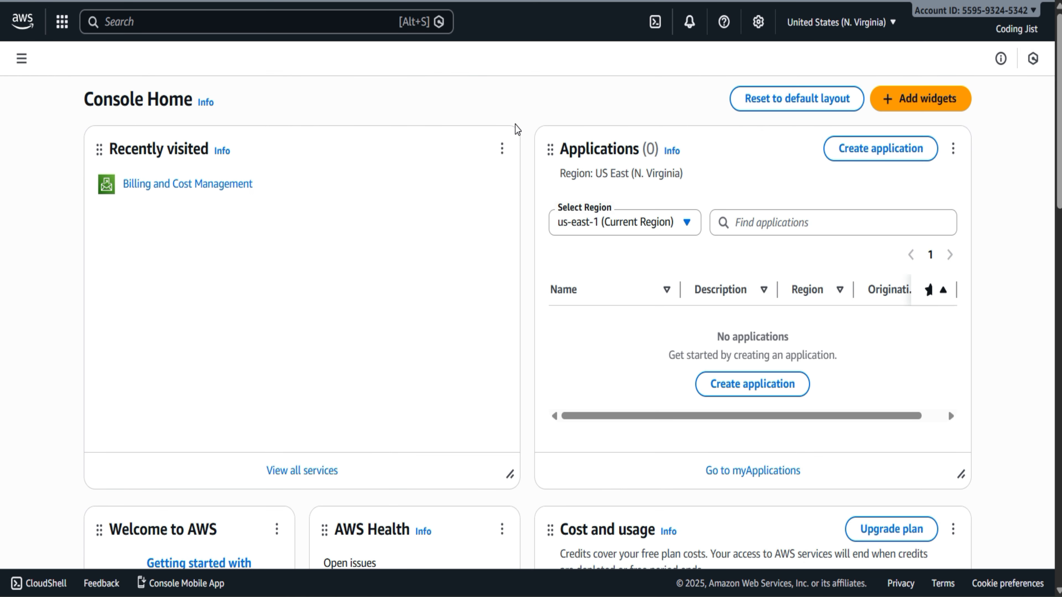
scroll(524, 371, down, 8)
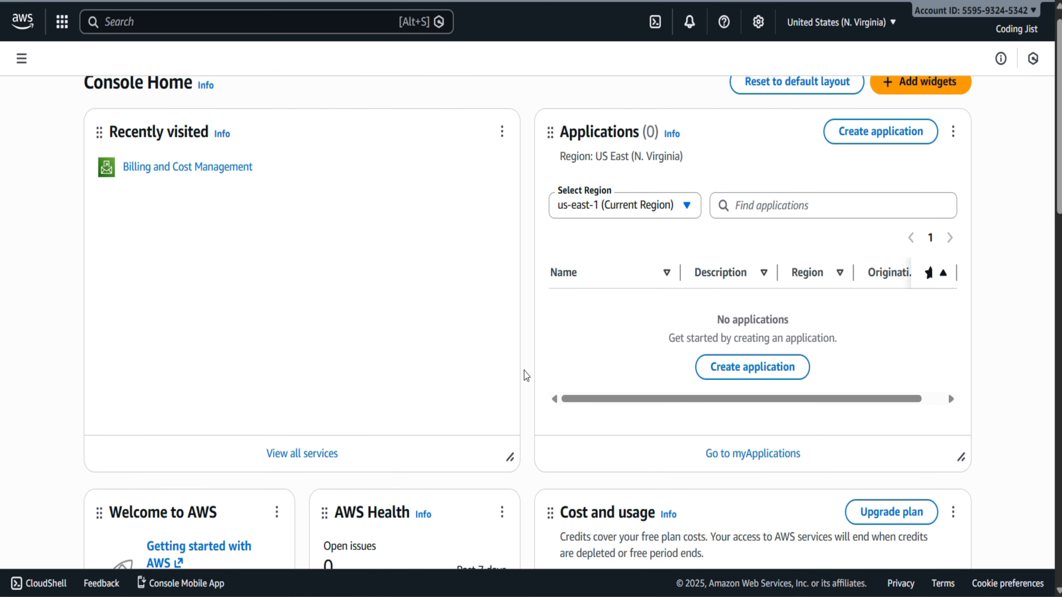
scroll(788, 226, up, 1)
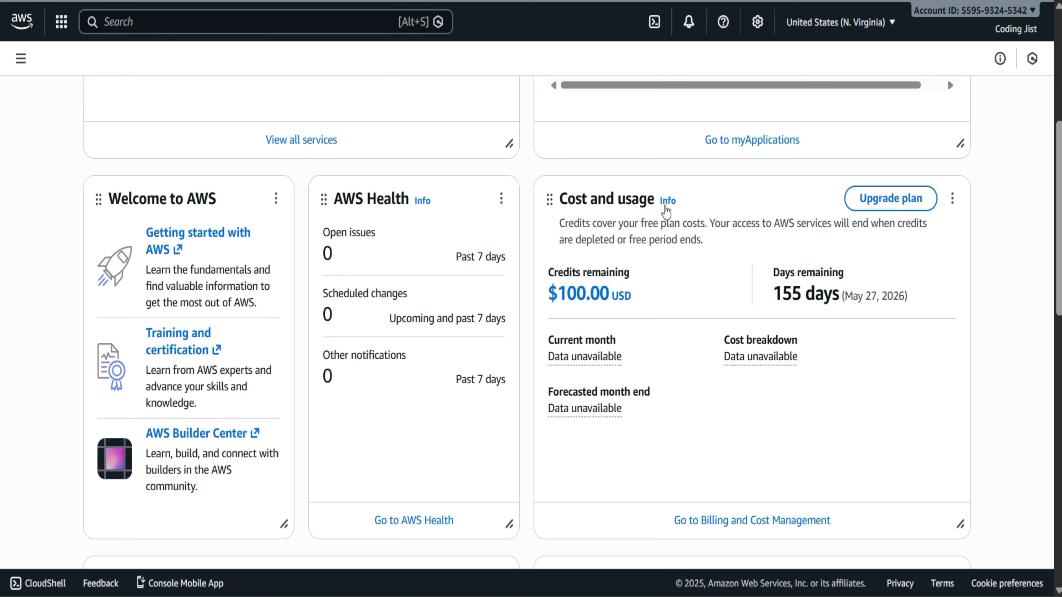
scroll(719, 320, up, 3)
scroll(719, 320, up, 3)
Examine the remaining Console Home widgets, including Solutions, Explore AWS, Security and Latest announcements
scroll(718, 321, down, 12)
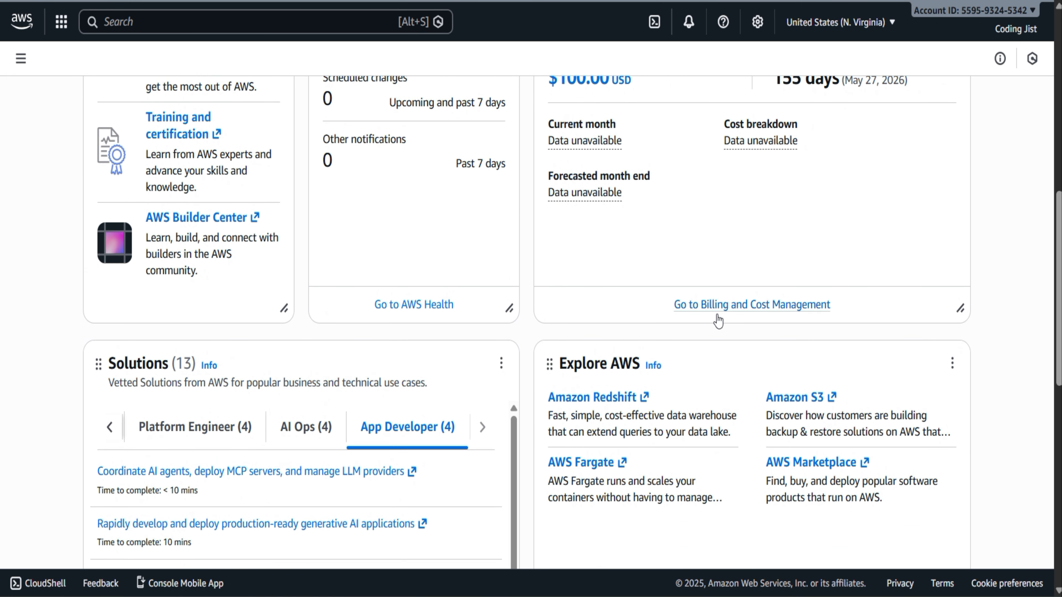
scroll(718, 321, down, 2)
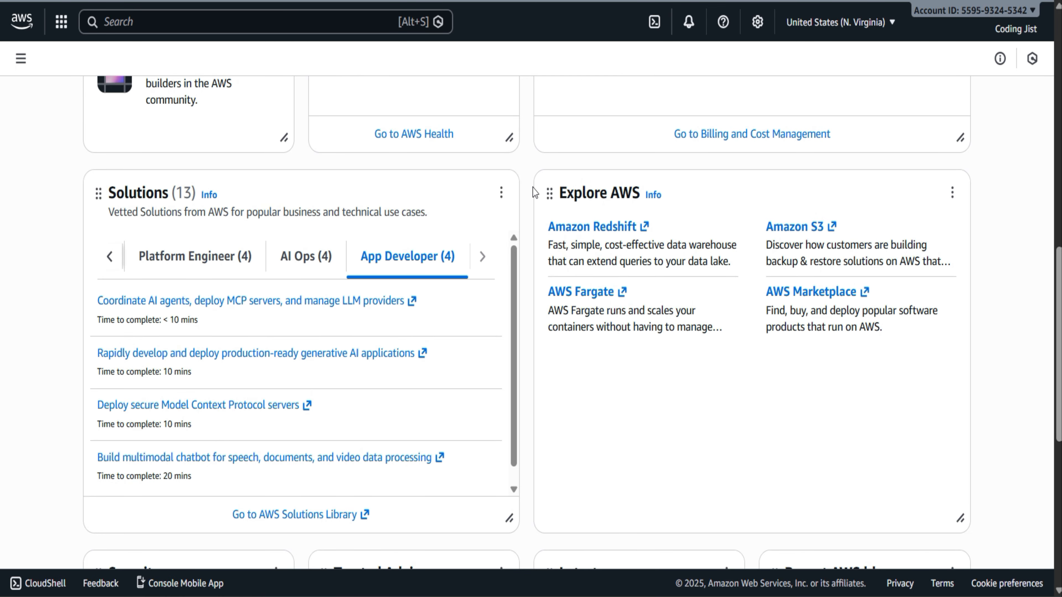
scroll(732, 454, down, 1)
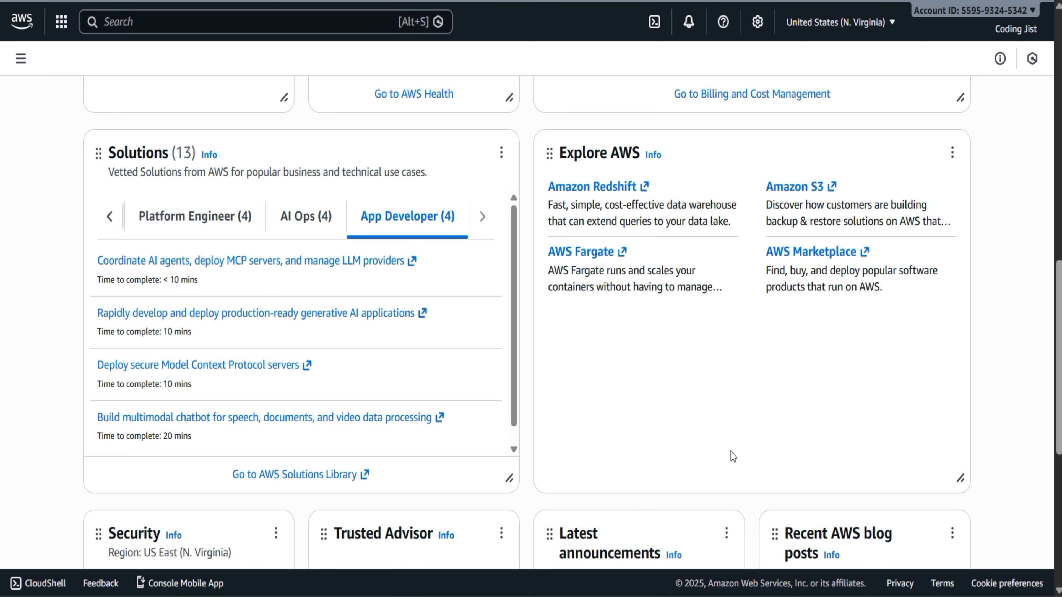
scroll(731, 455, down, 3)
scroll(731, 455, up, 2)
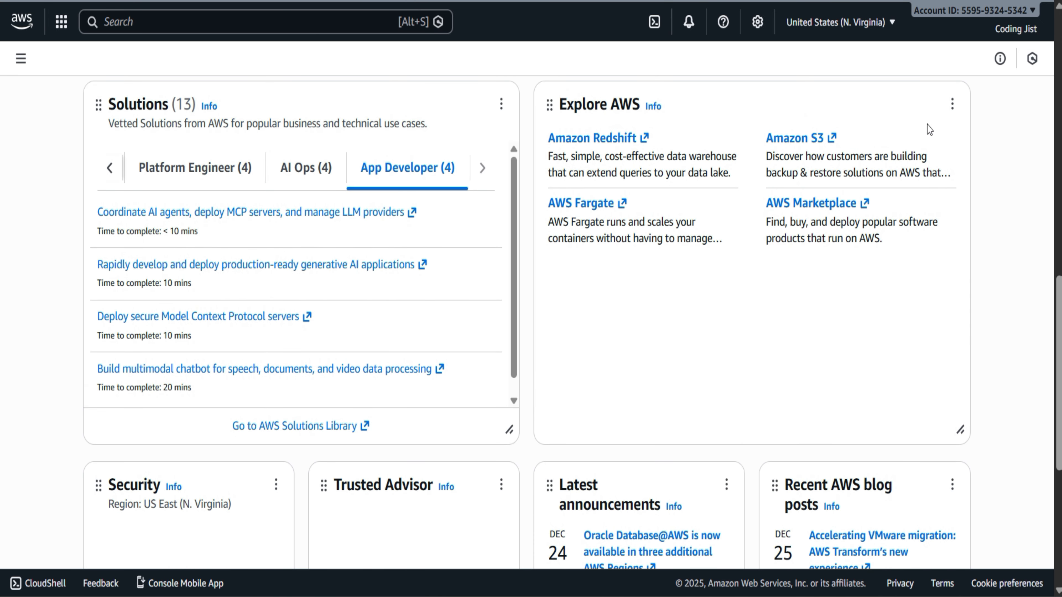
scroll(726, 397, up, 3)
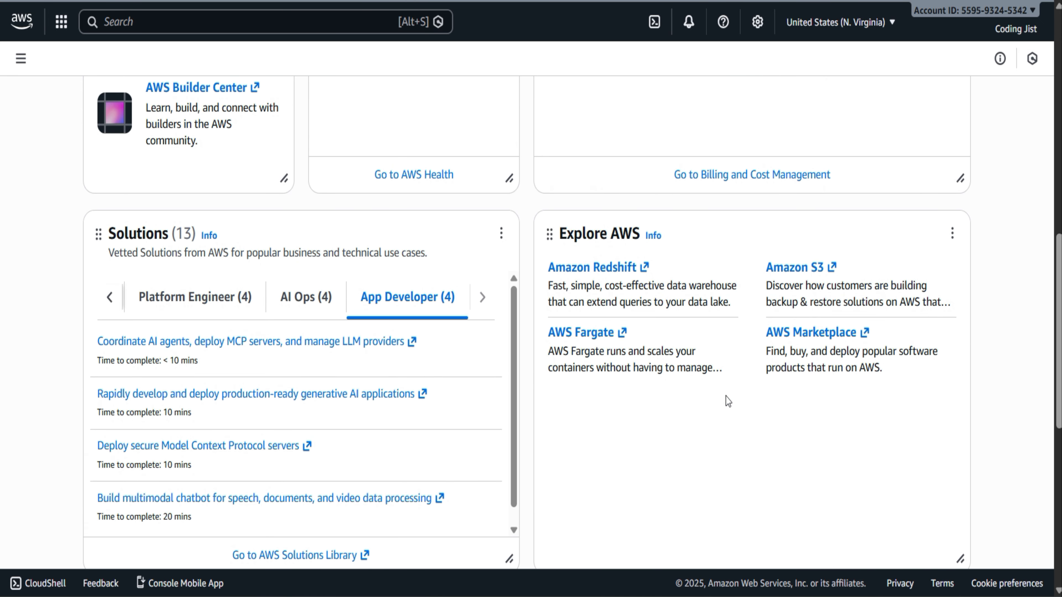
scroll(726, 400, up, 10)
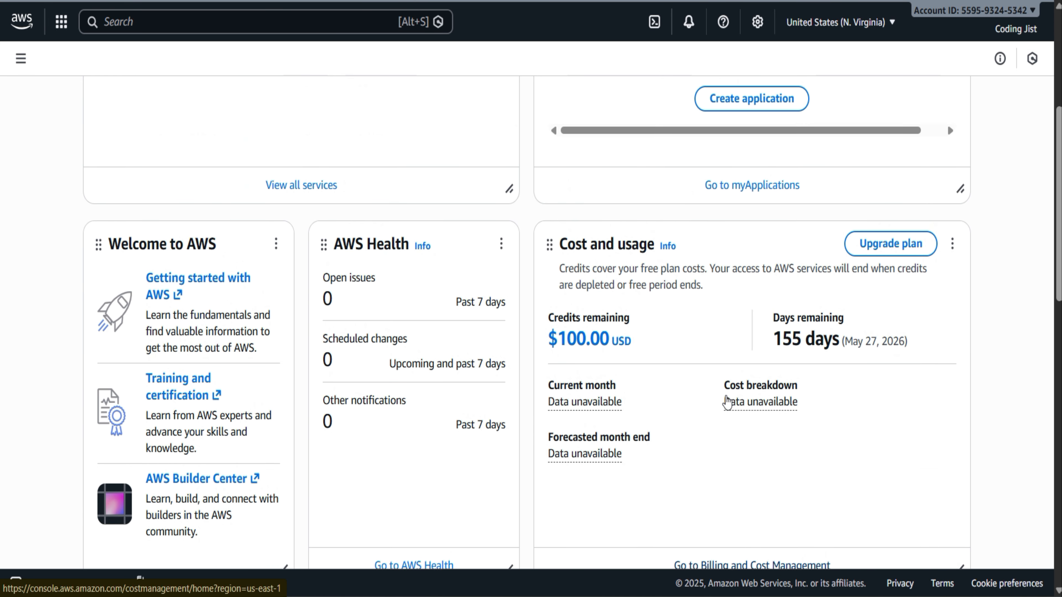
scroll(728, 402, up, 6)
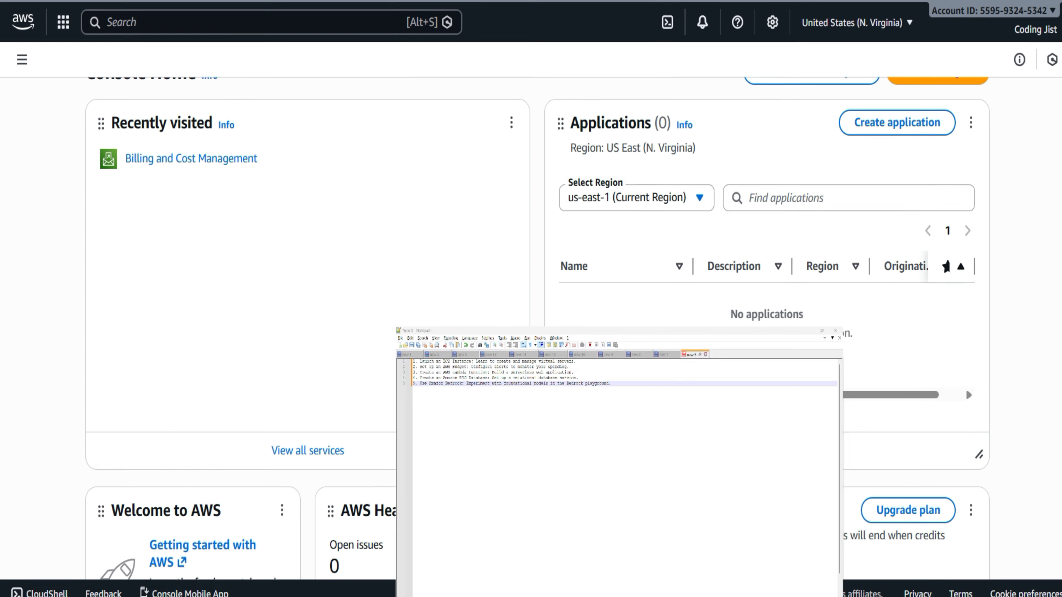
Search the console services for EC2 and open the EC2 service
scroll(237, 244, up, 1)
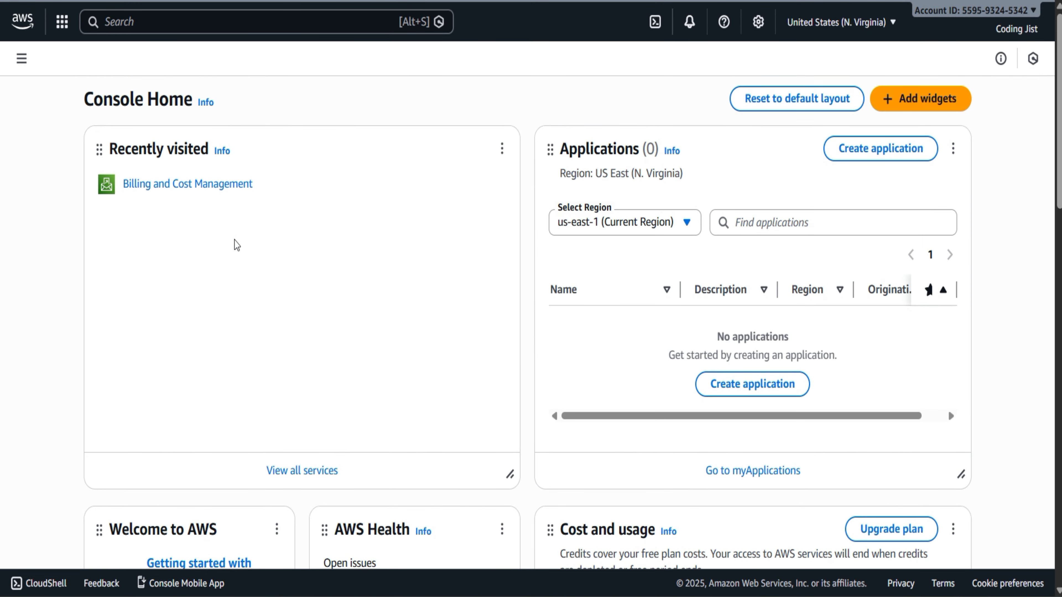
scroll(215, 216, down, 4)
scroll(216, 216, up, 4)
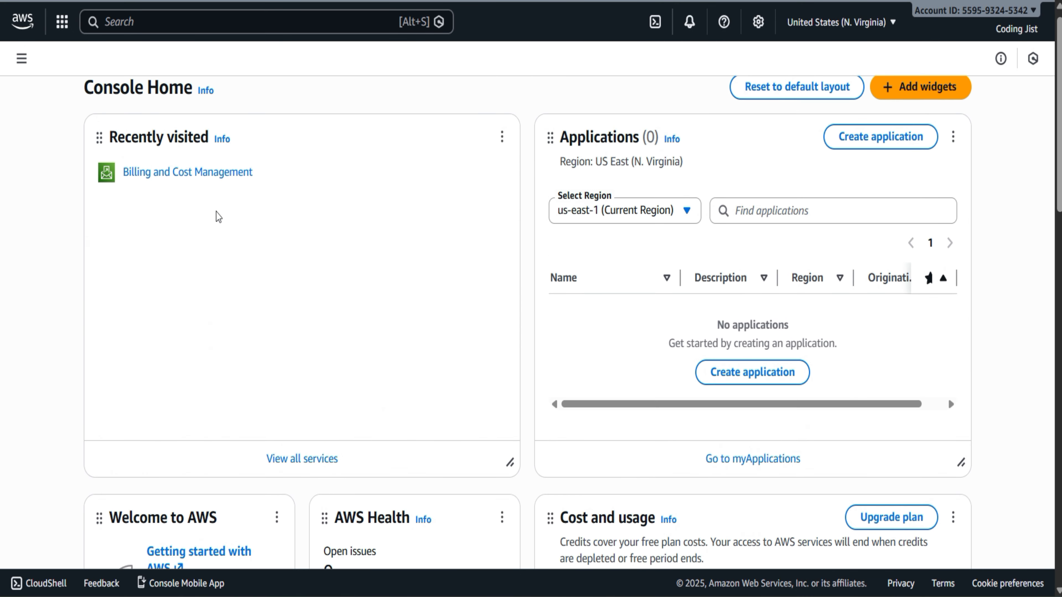
scroll(217, 217, up, 1)
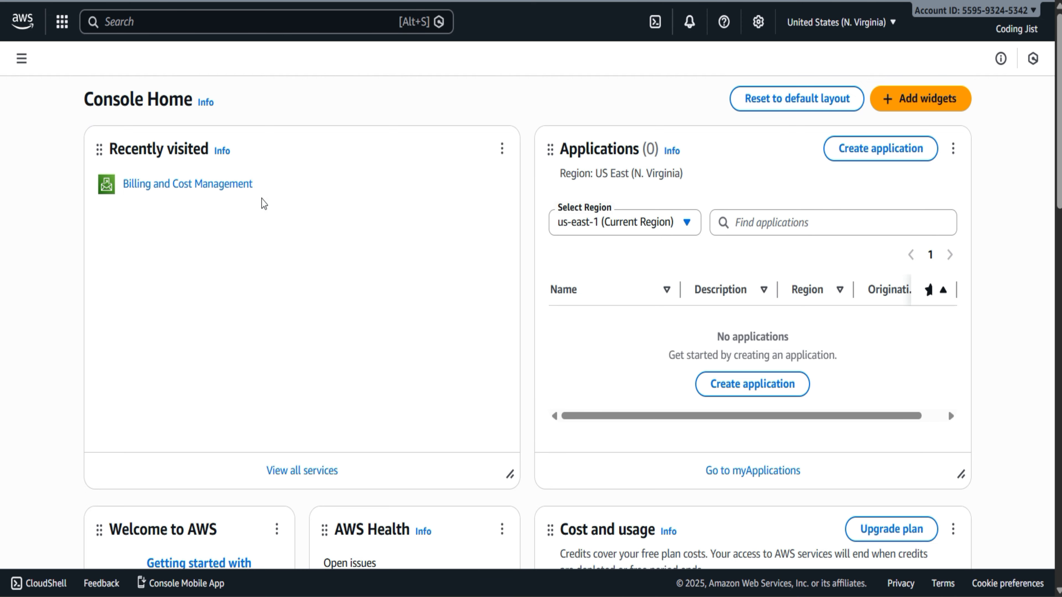
click(165, 22)
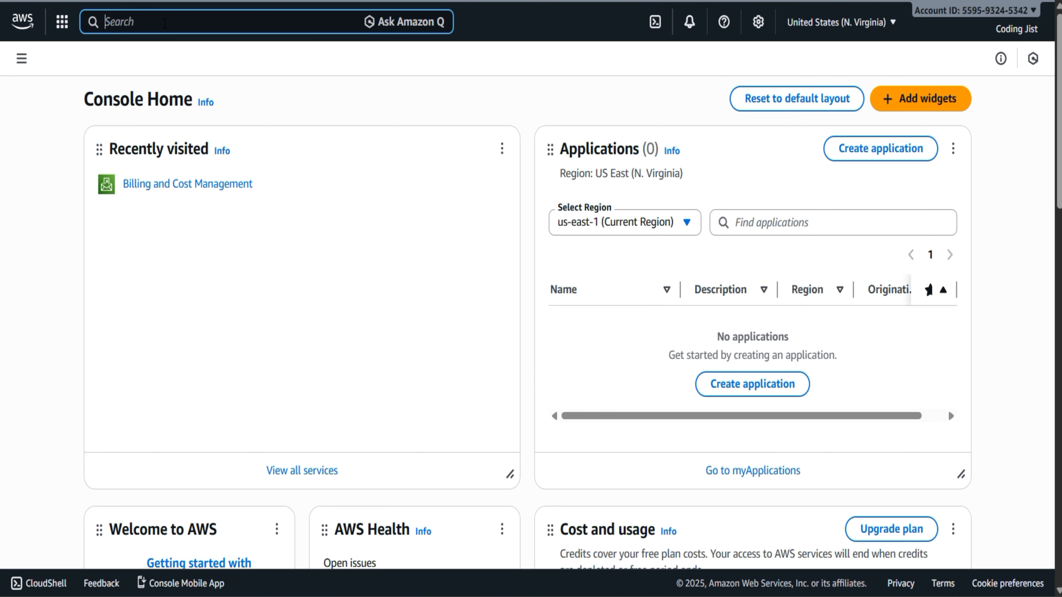
text(Ec2)
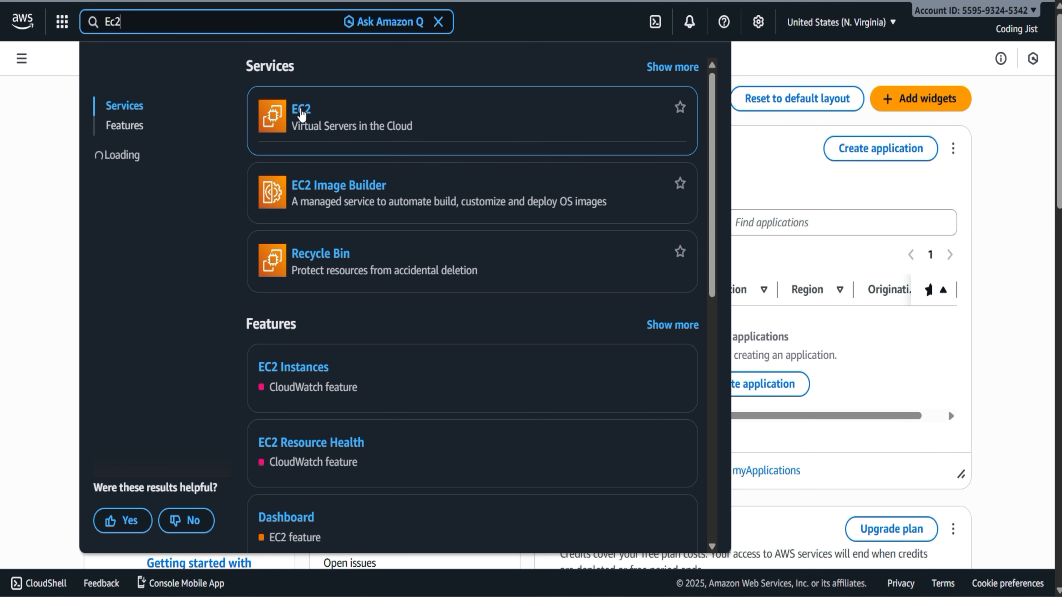
click(301, 110)
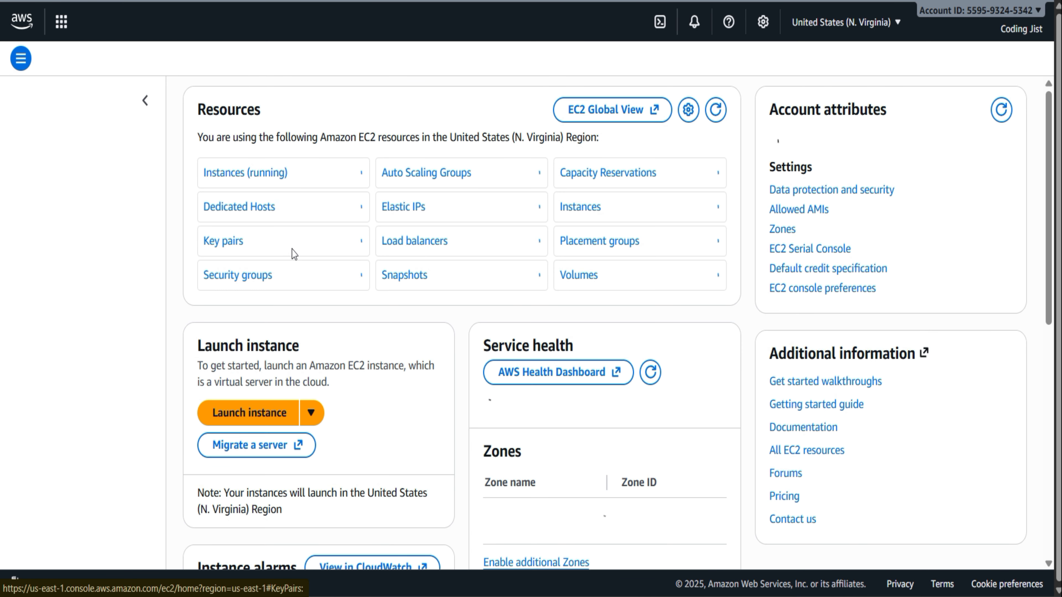
click(291, 251)
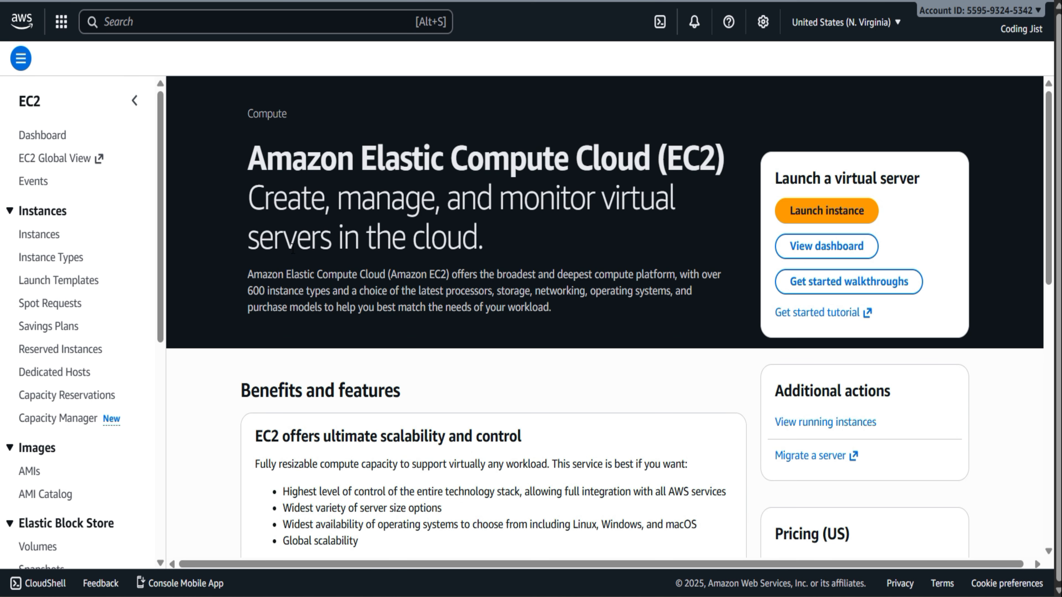
Open the EC2 Instances list and bring up the form for launching a new instance
scroll(342, 280, down, 3)
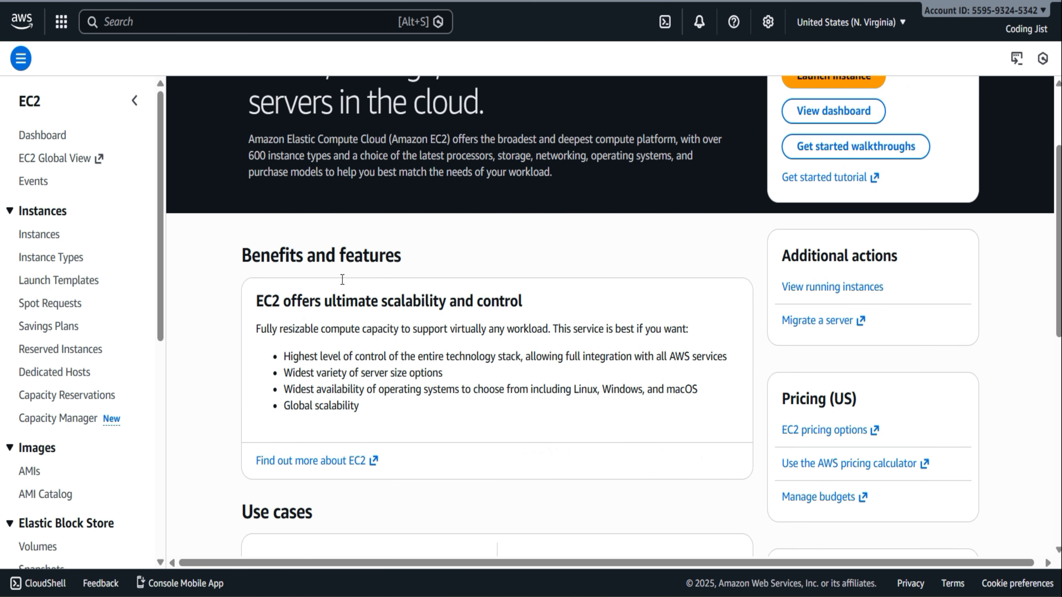
scroll(342, 280, up, 3)
click(44, 235)
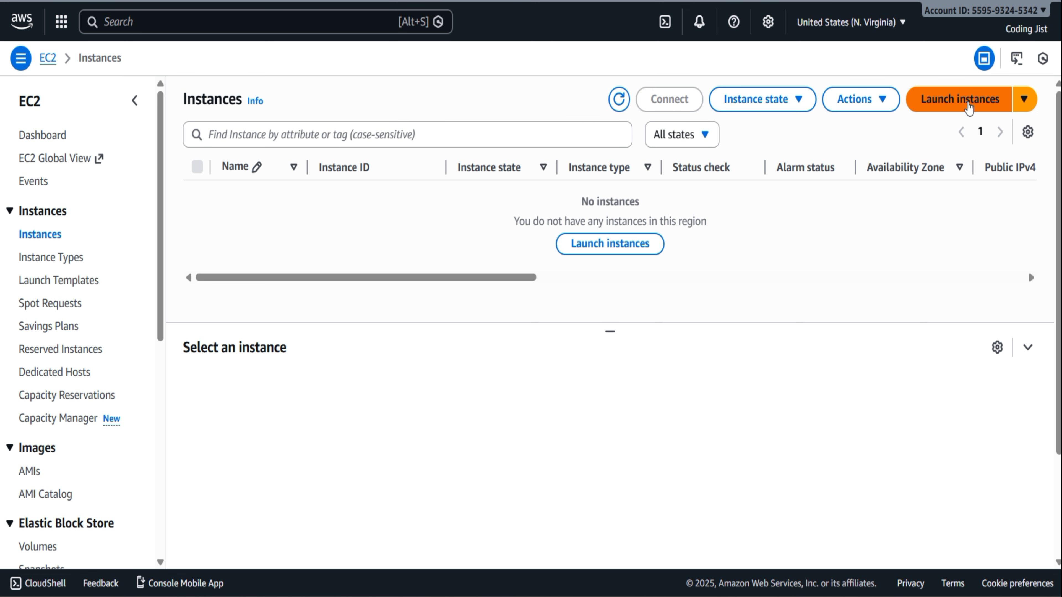
click(968, 105)
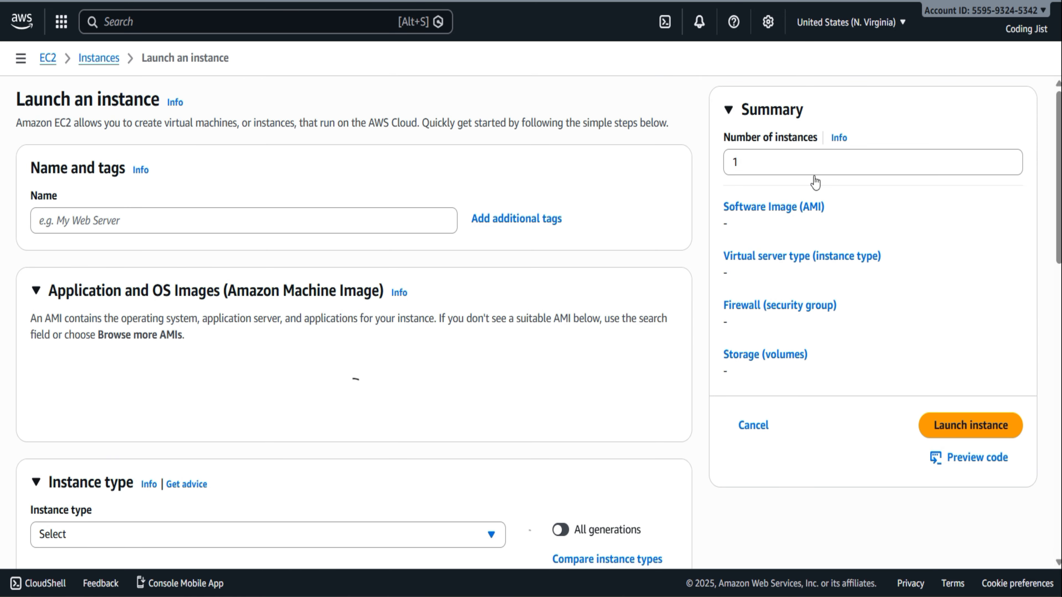
Name the new instance "My EC2 instance"
click(161, 302)
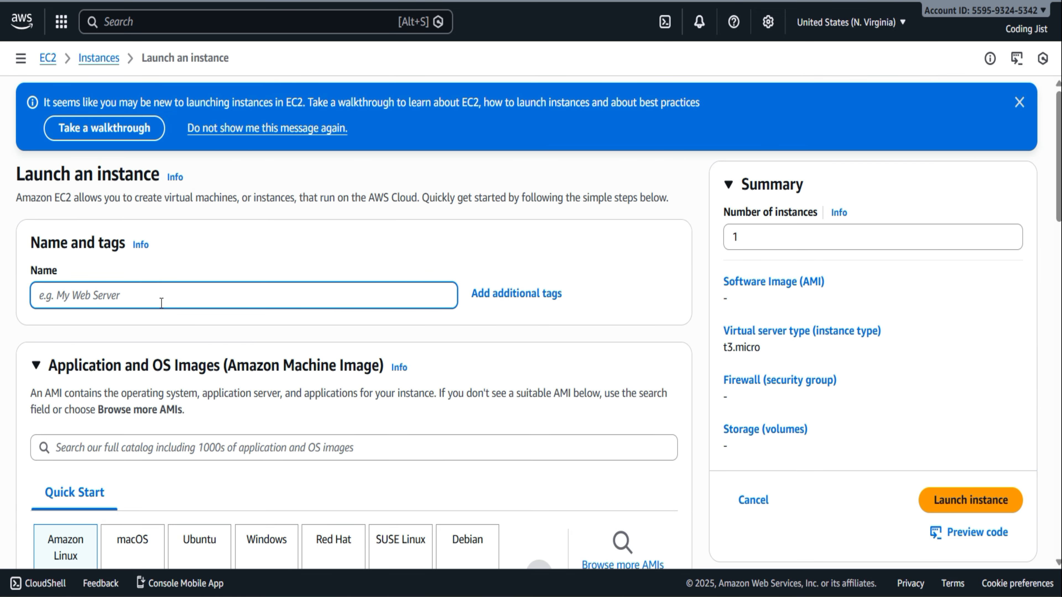
text(My EC)
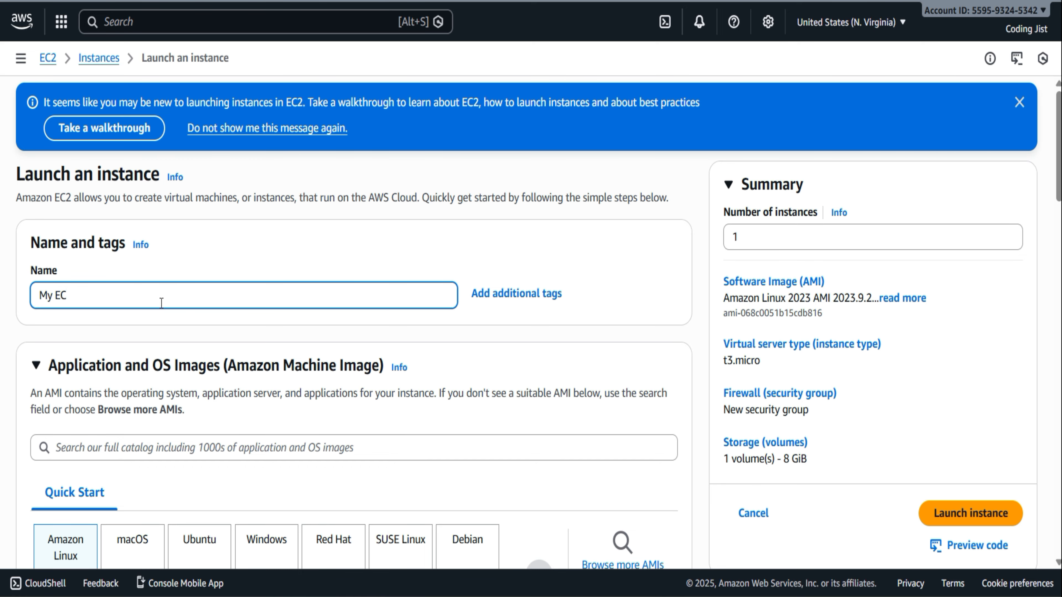
text(2 instance)
Create an RSA key pair named test-aws-codingjist in .pem format for logging in to the instance
scroll(160, 303, down, 10)
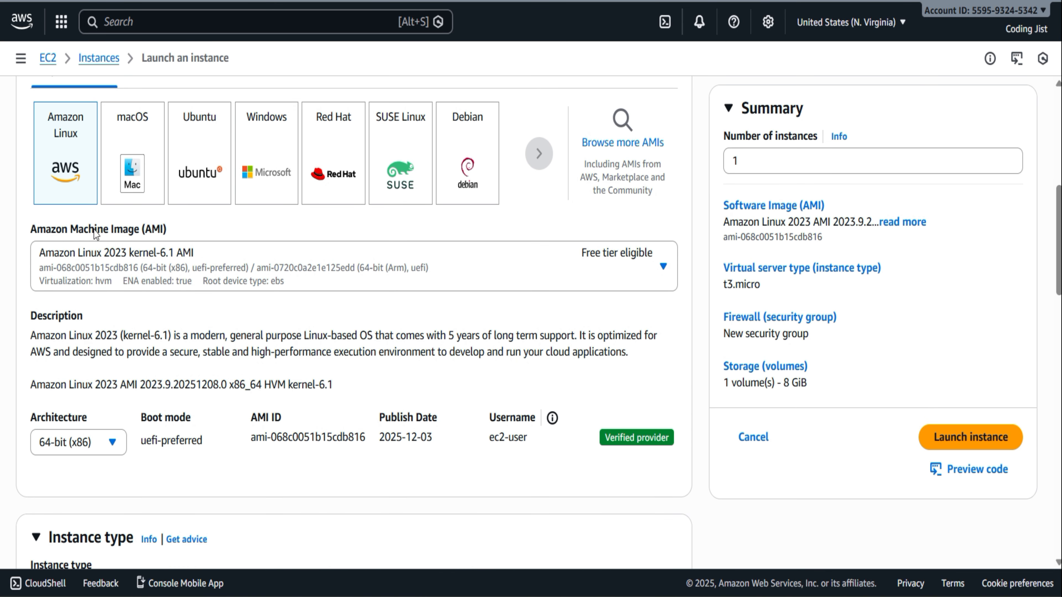
scroll(292, 378, down, 1)
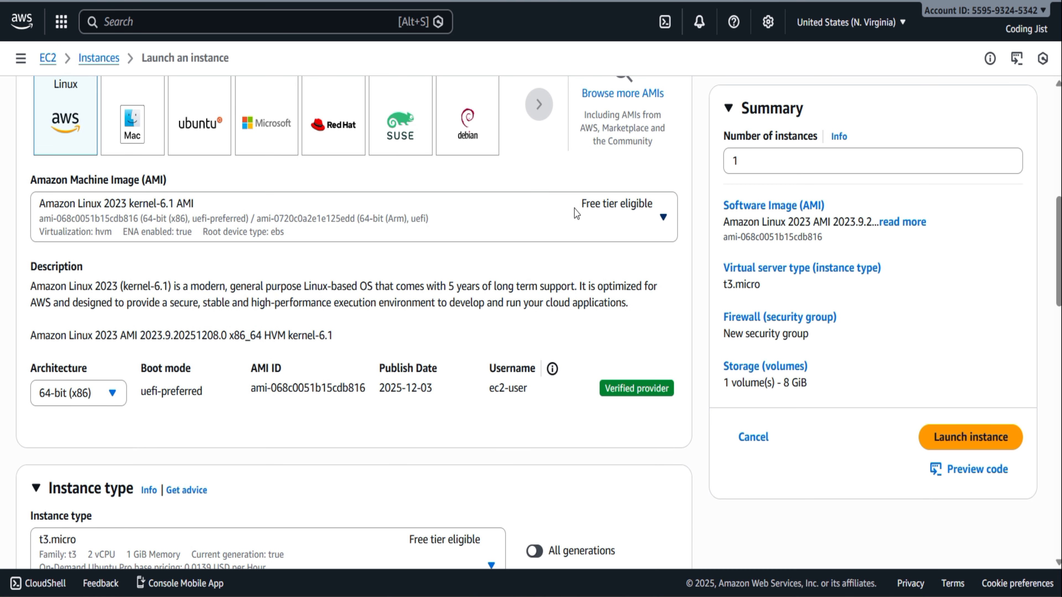
scroll(374, 366, down, 5)
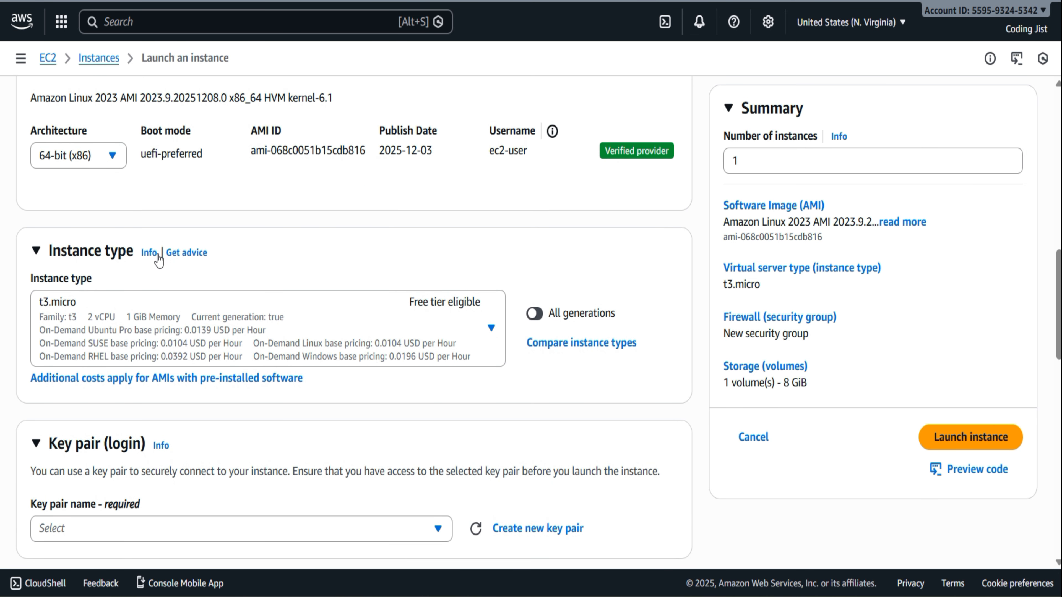
scroll(377, 357, down, 5)
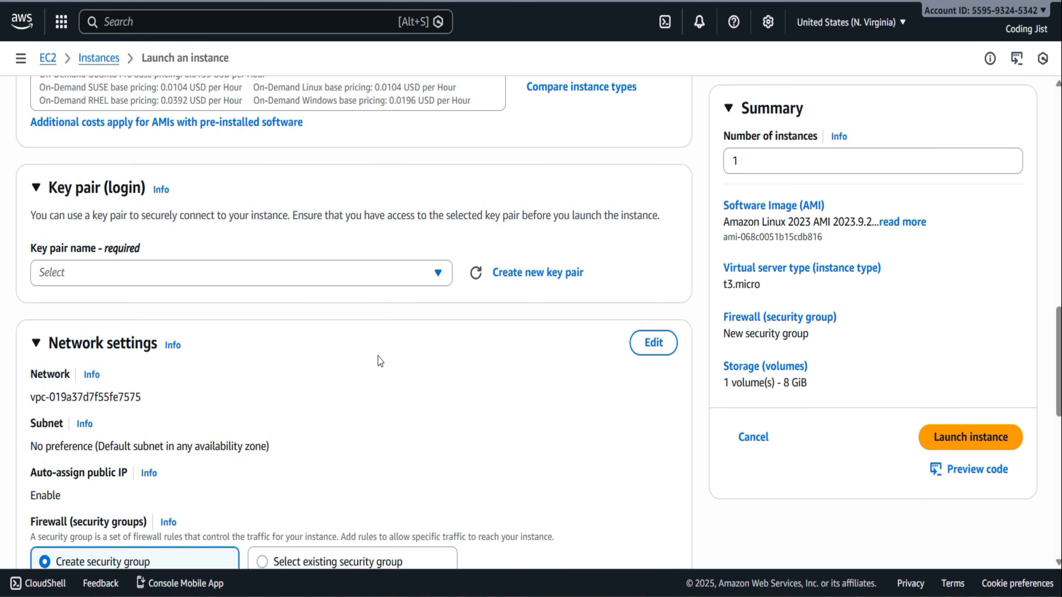
click(448, 276)
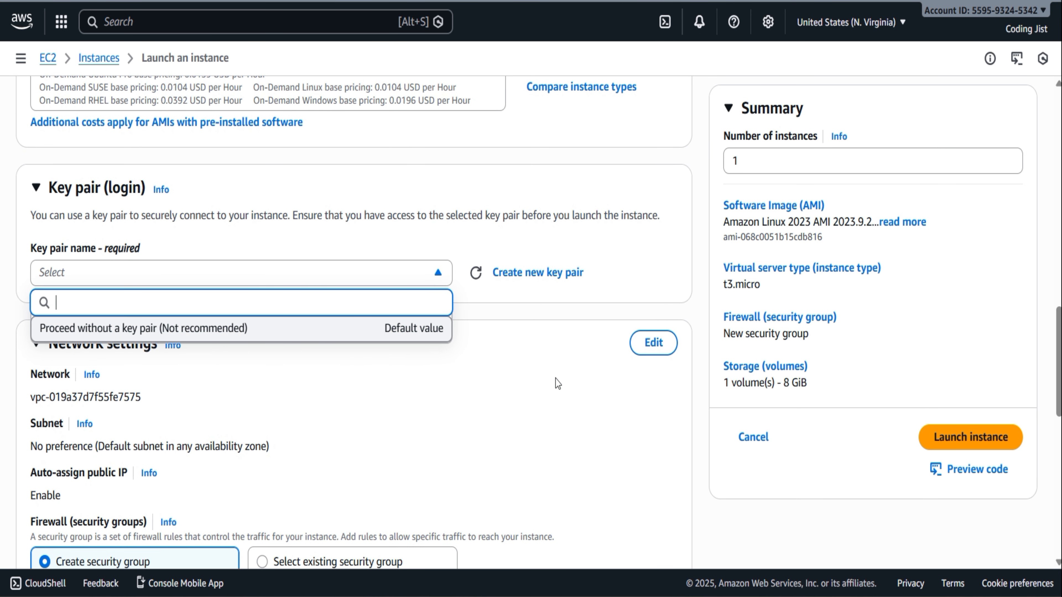
click(538, 276)
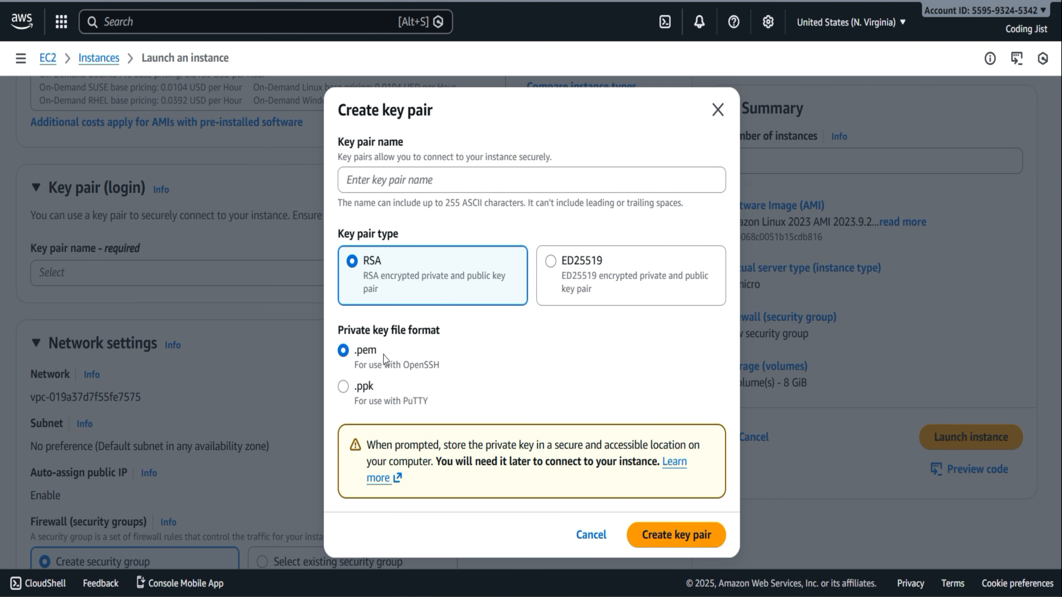
click(470, 188)
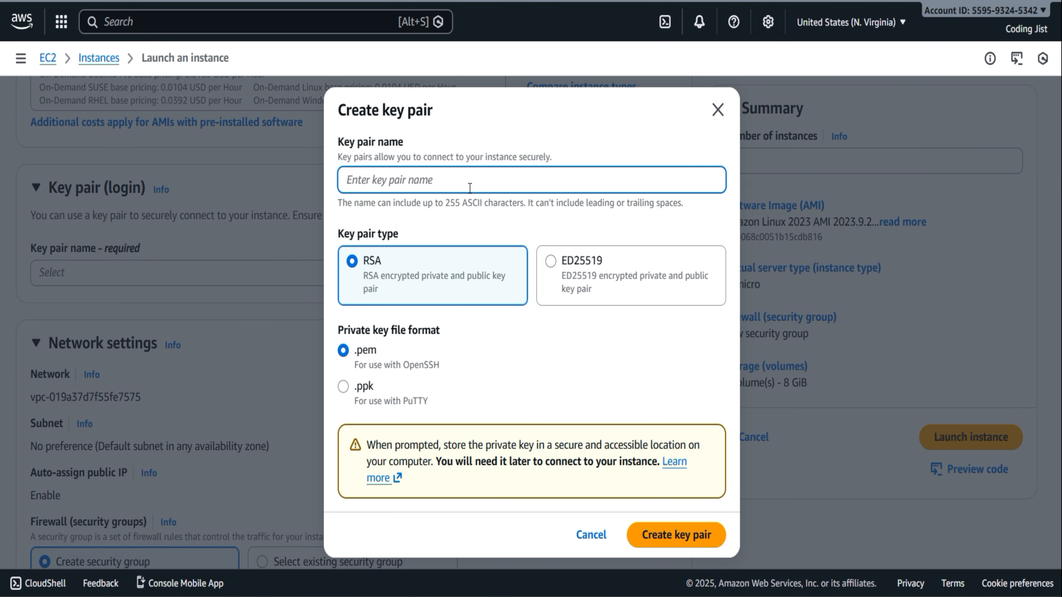
text(test-aws-co)
text(dingjist)
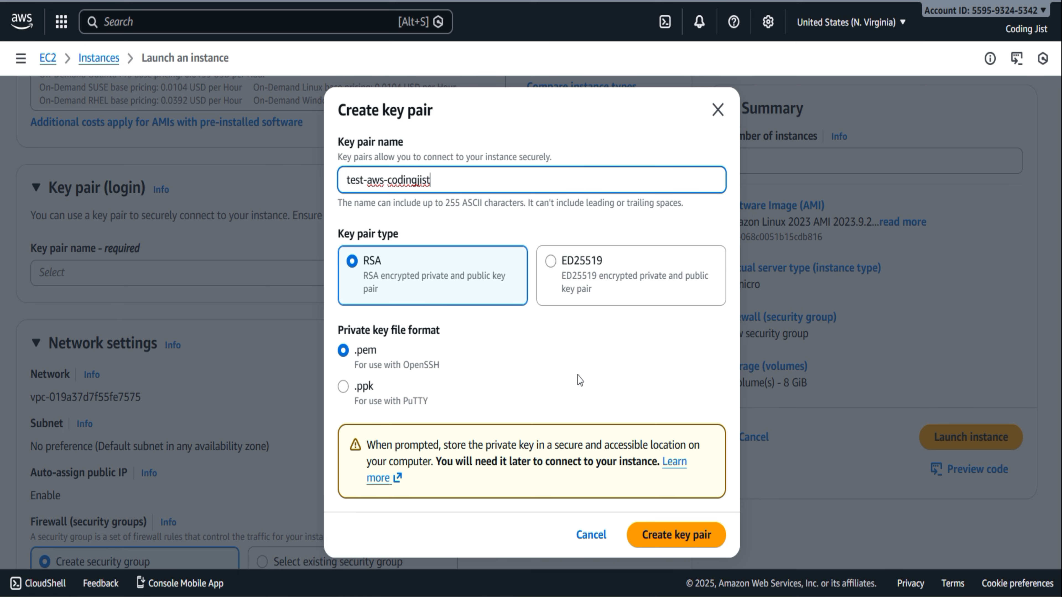
click(665, 529)
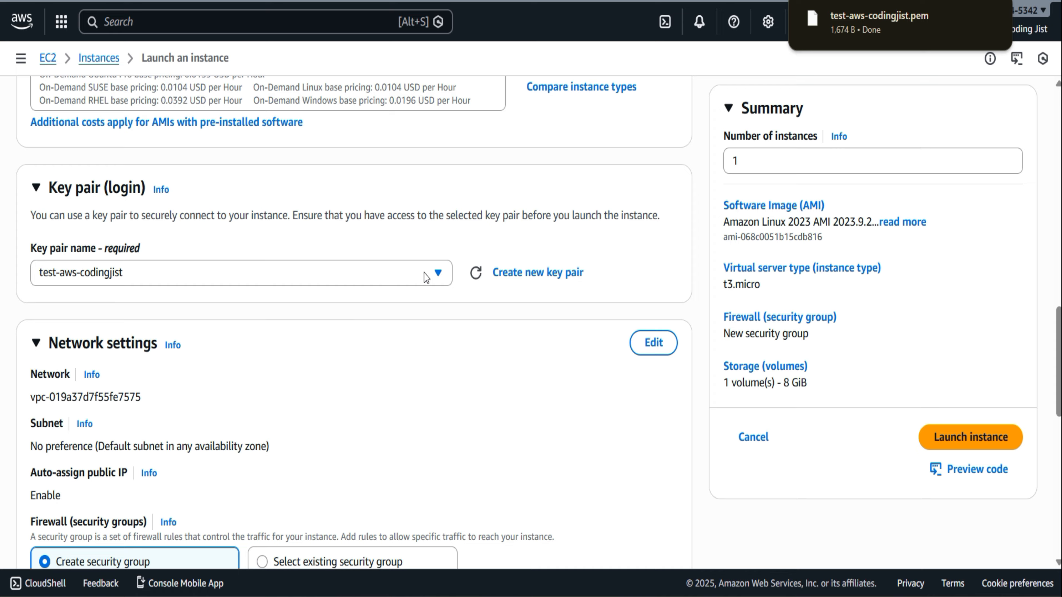
Review the instance's key pair selection, network settings, security group rules and storage configuration
click(411, 284)
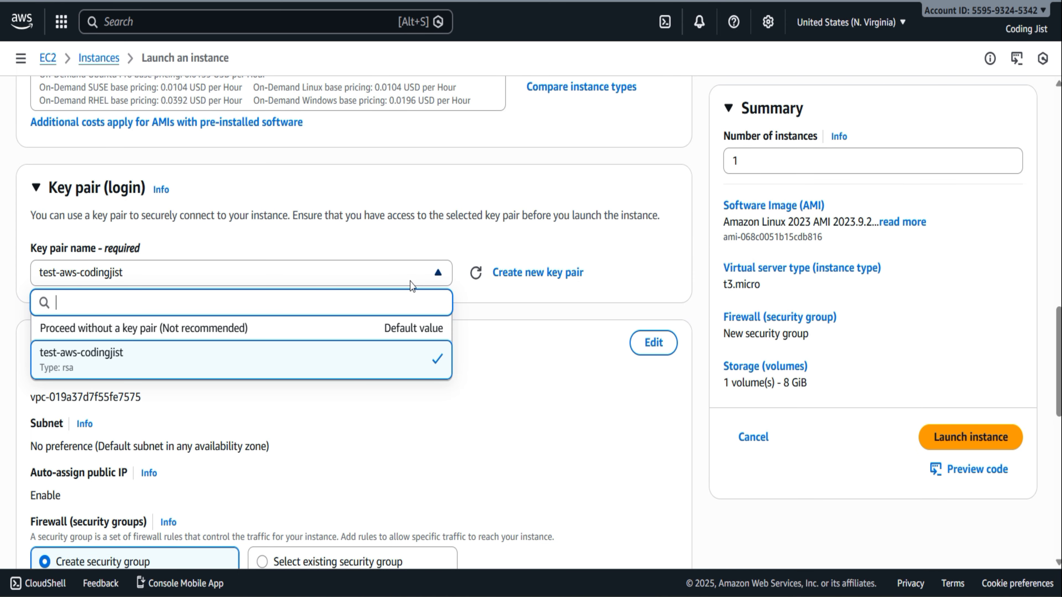
click(415, 412)
scroll(414, 411, down, 5)
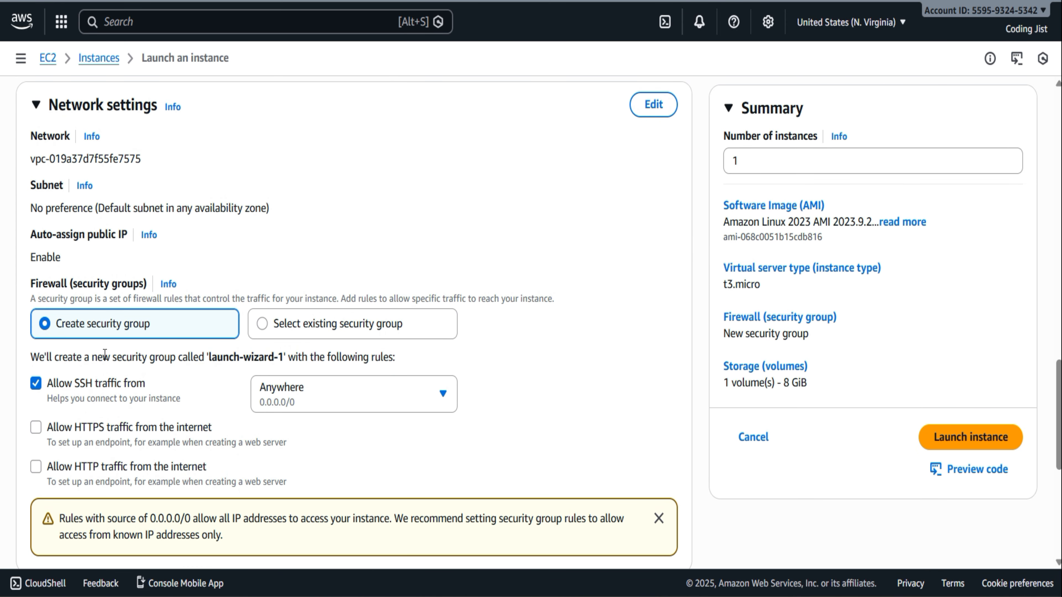
scroll(190, 346, down, 8)
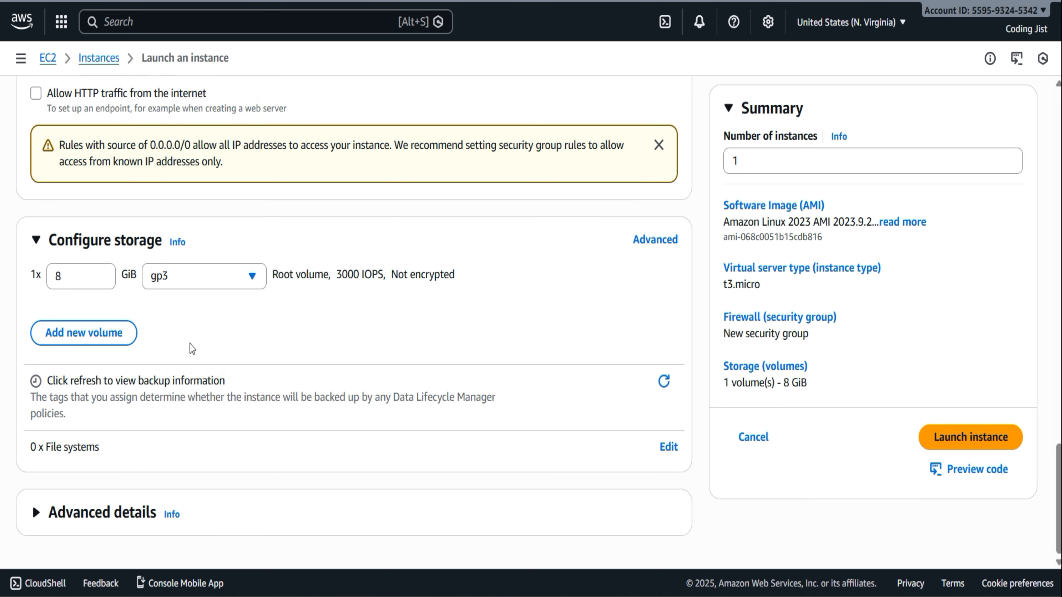
scroll(503, 520, up, 1)
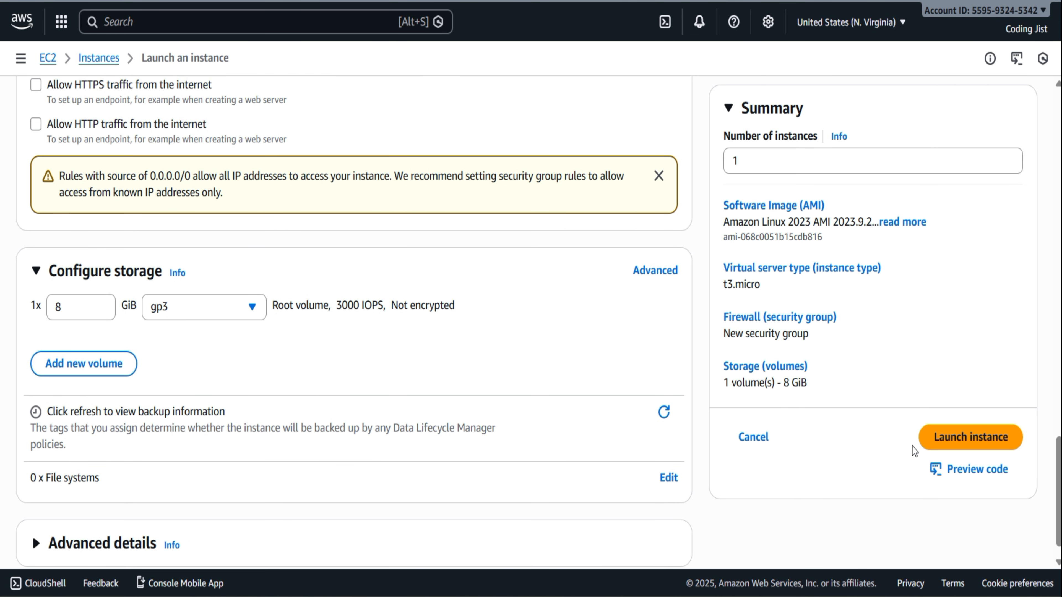
Launch the configured EC2 instance and open it in the Instances list
click(941, 439)
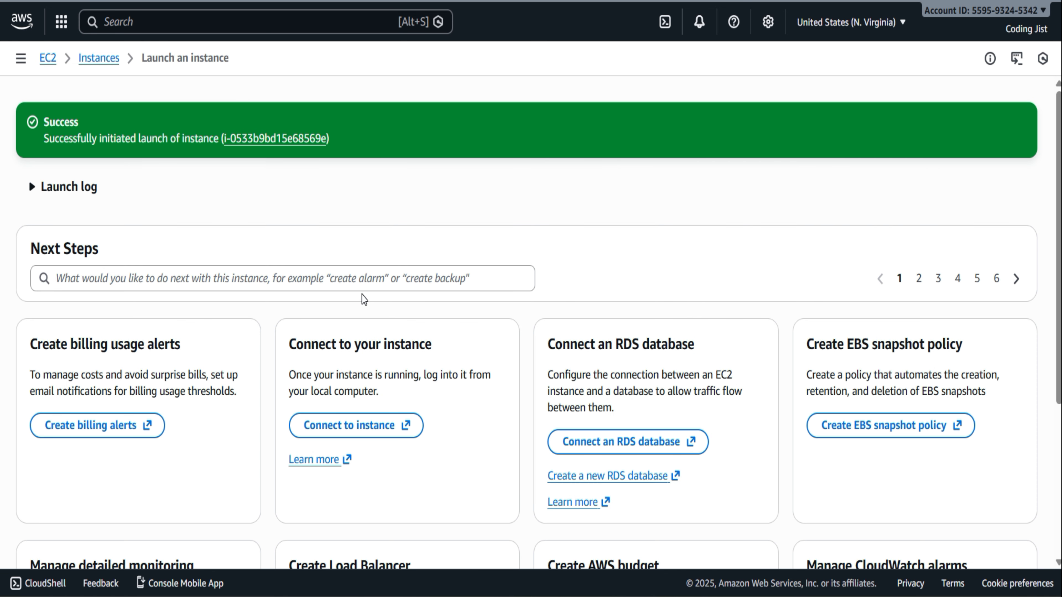
click(275, 138)
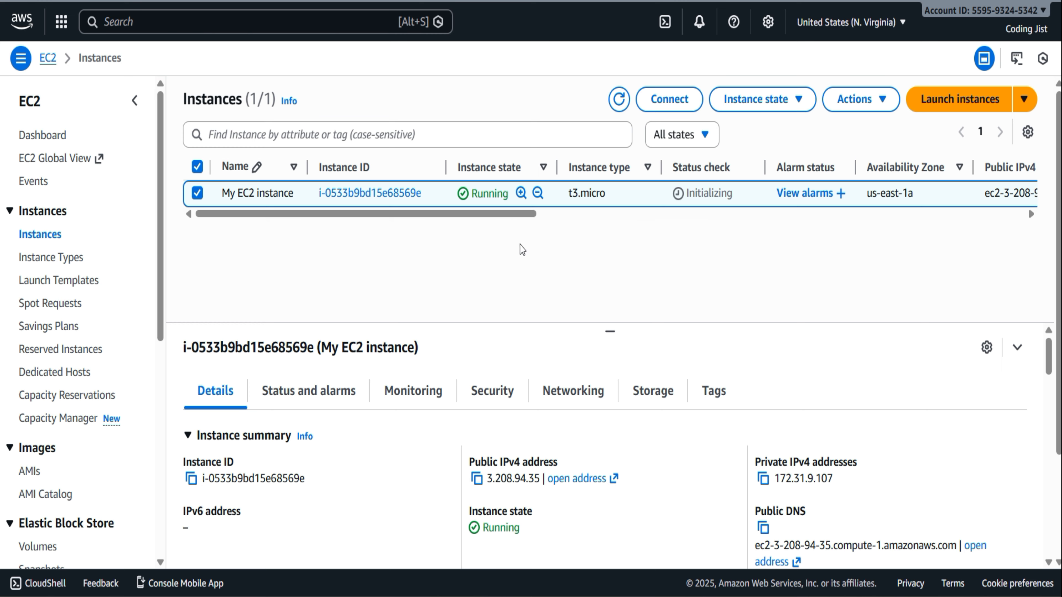
drag(534, 217, 402, 234)
Connect to My EC2 instance with EC2 Instance Connect, using its public IP and the username ec2-user
click(677, 102)
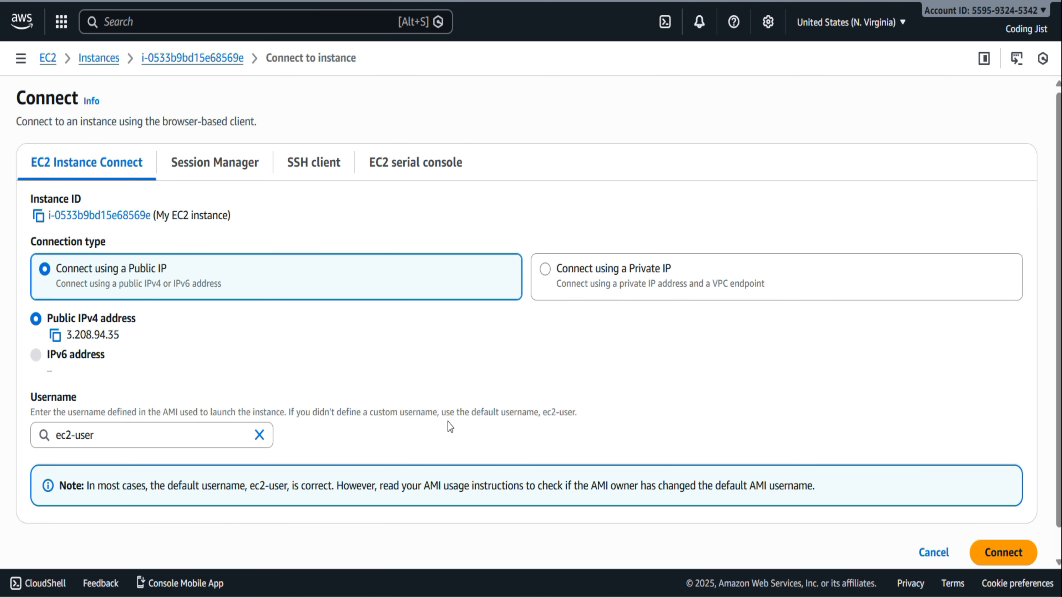
scroll(448, 422, down, 1)
scroll(449, 422, up, 1)
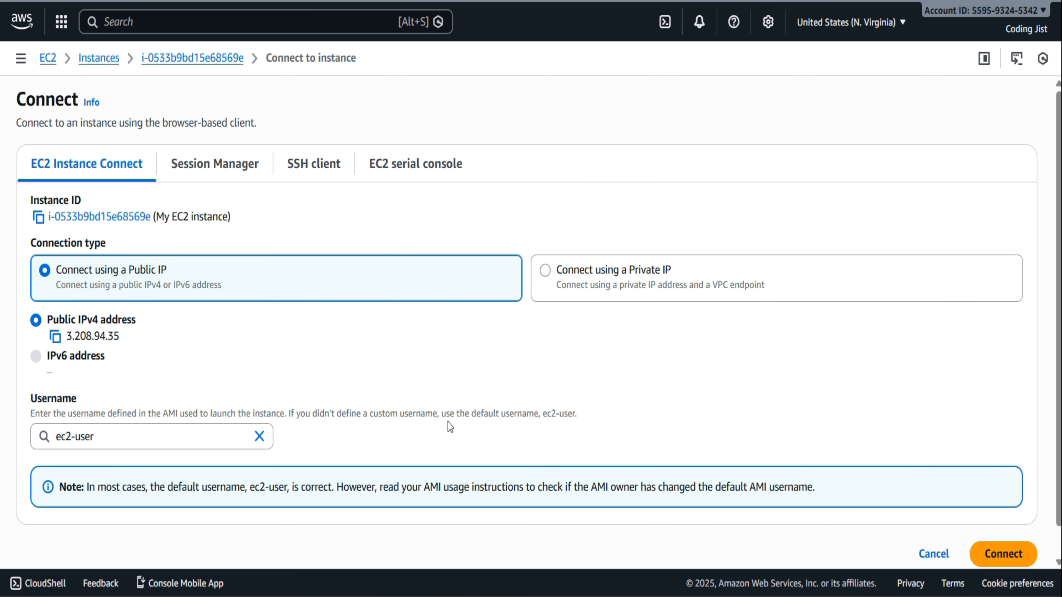
scroll(449, 423, down, 1)
click(1002, 523)
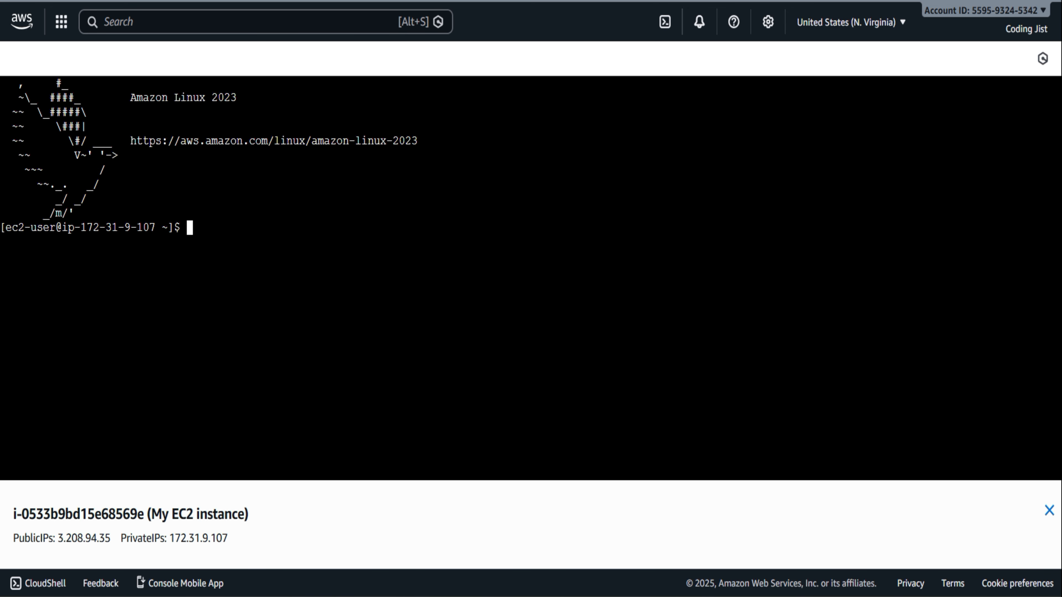
Run the whoami command in the instance's terminal session
text(whoami)
key(Return)
key(Return)
key(Return)
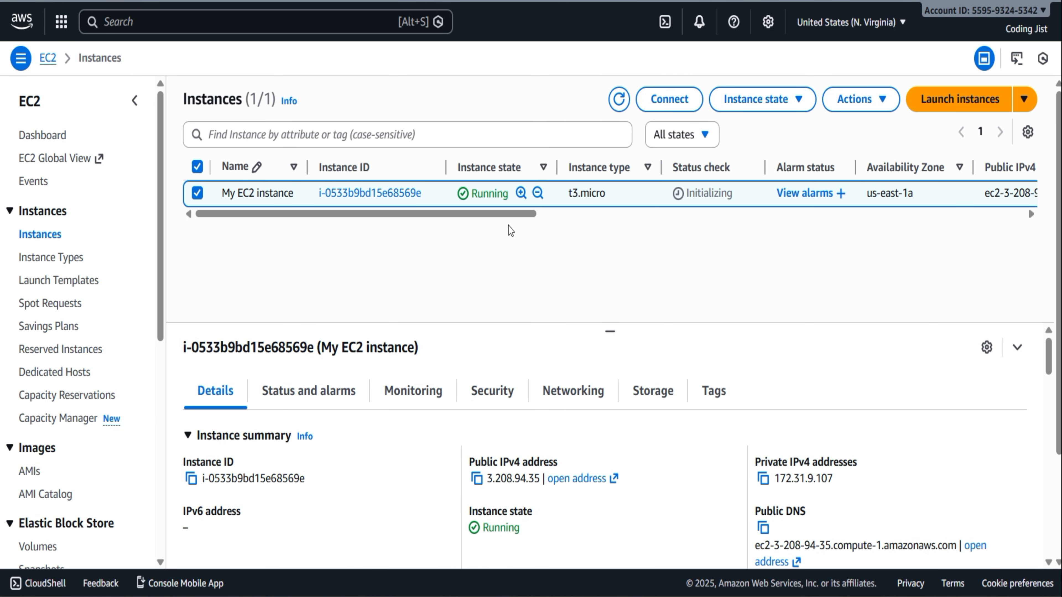
Refresh the Instances list and terminate My EC2 instance without skipping the OS shutdown
click(621, 112)
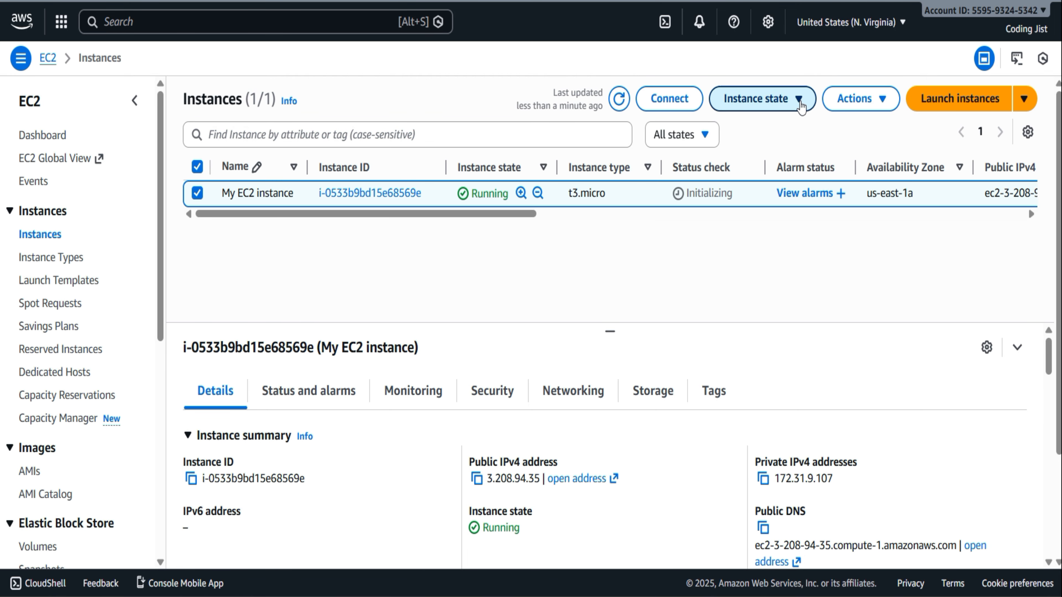
click(799, 101)
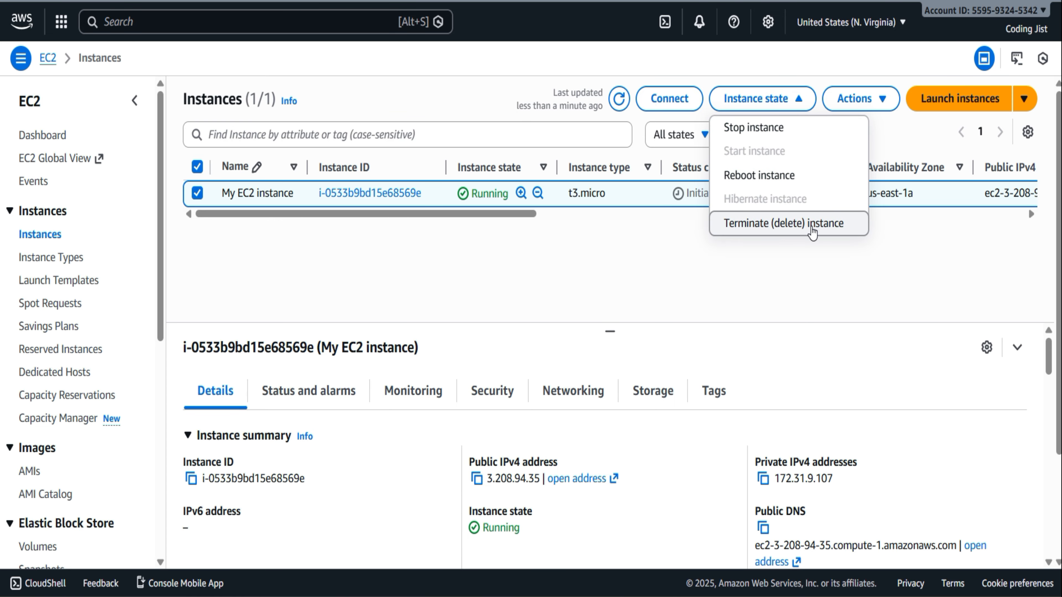
click(812, 231)
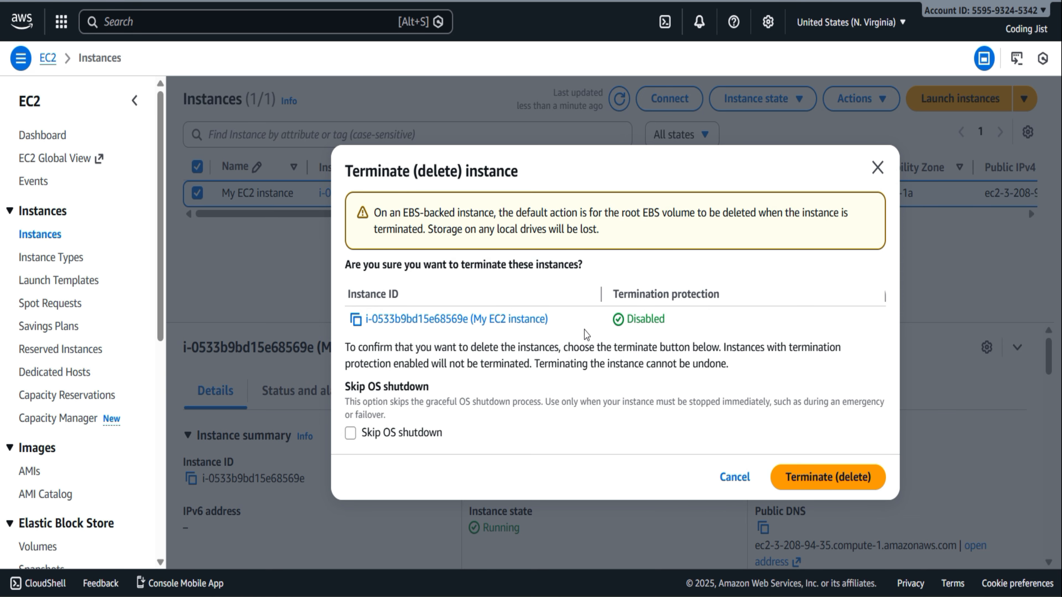
click(856, 481)
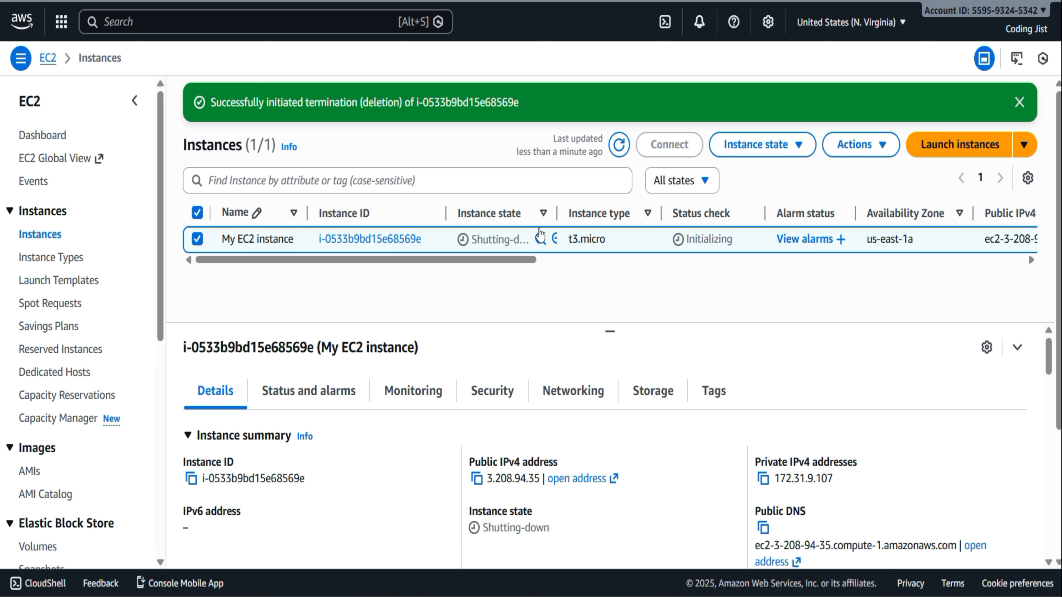
Widen the Instance state column and refresh the list to check on the terminated instance
drag(575, 211, 599, 210)
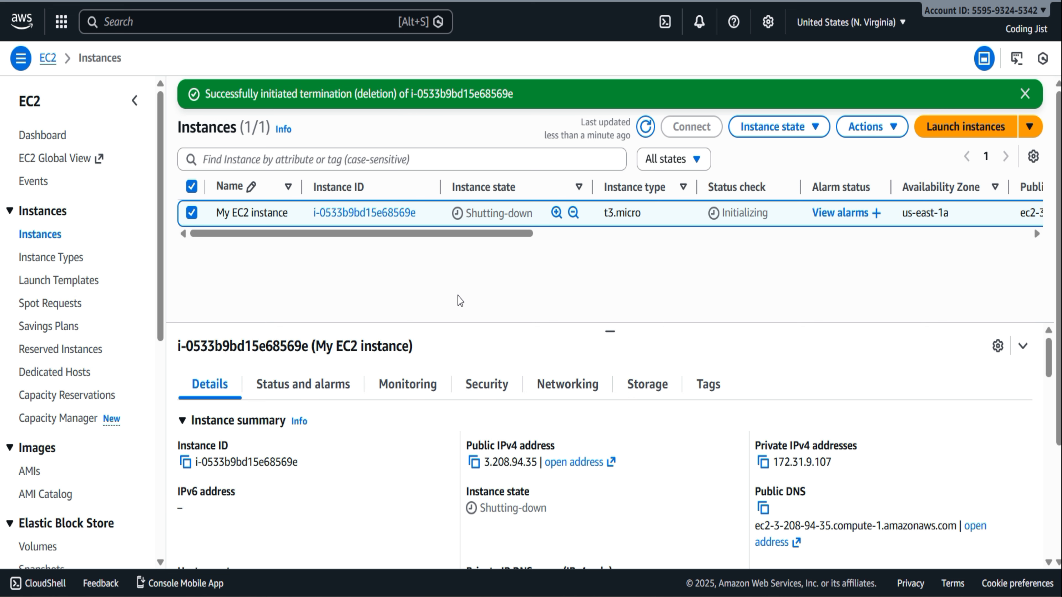
click(645, 128)
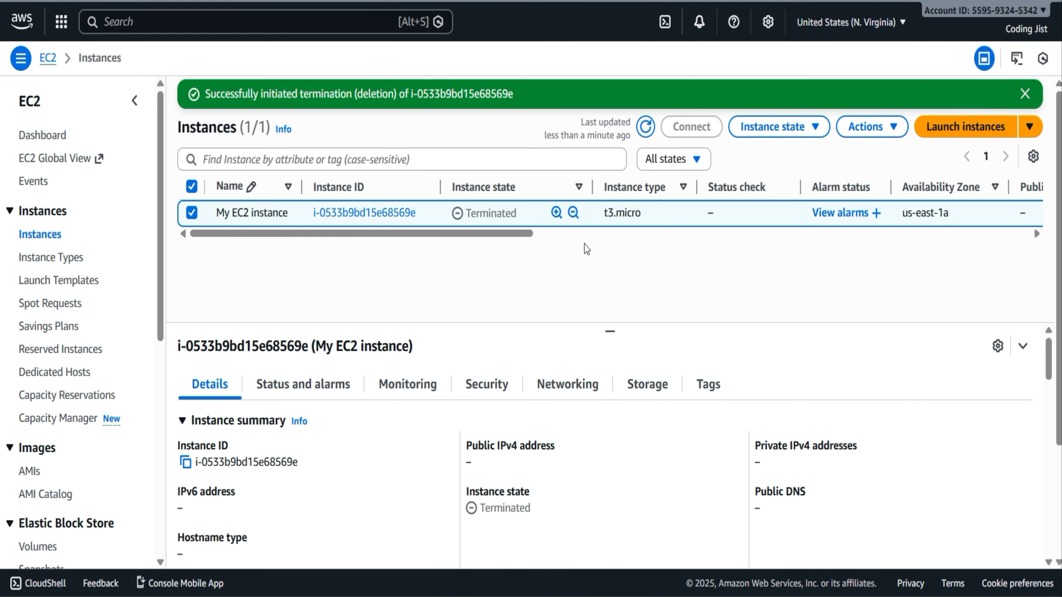
key(F5)
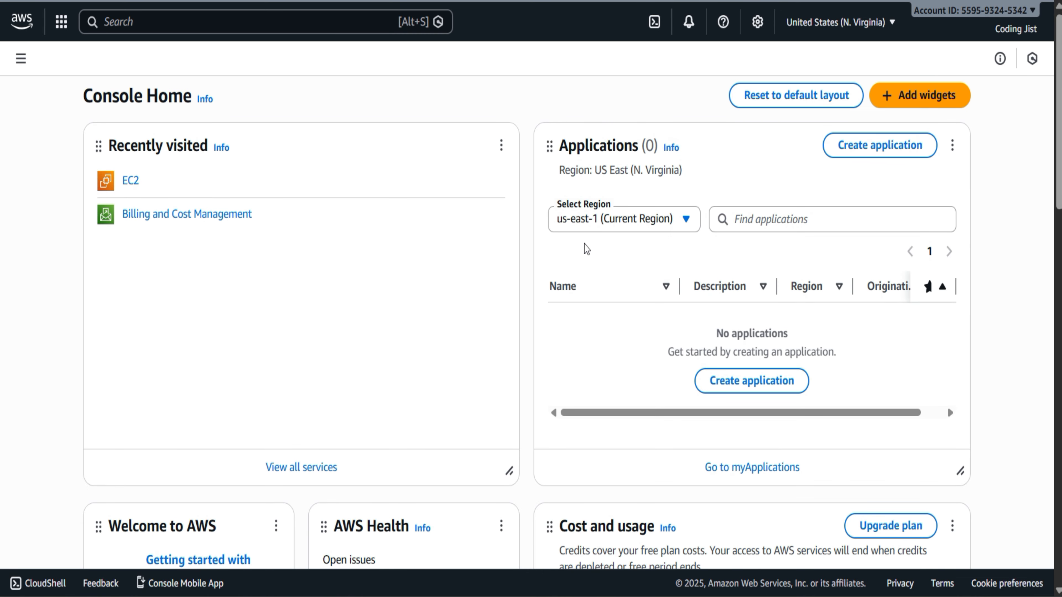
Start the "Set up a cost budget using AWS Budgets" activity from Explore AWS on Console Home
scroll(584, 245, down, 5)
scroll(584, 244, down, 3)
scroll(584, 244, up, 3)
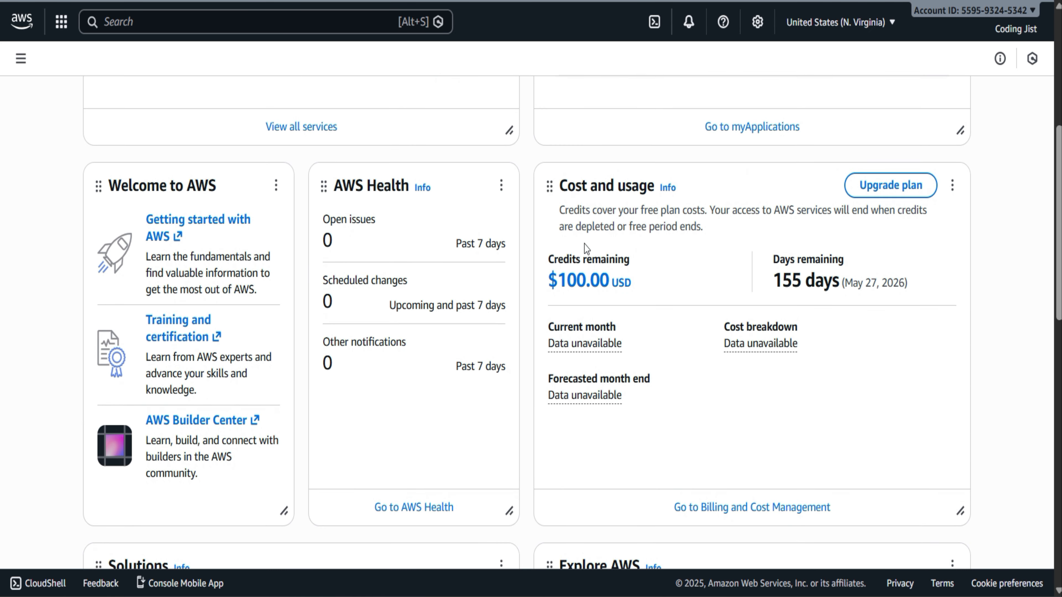
scroll(585, 244, down, 5)
scroll(585, 246, down, 1)
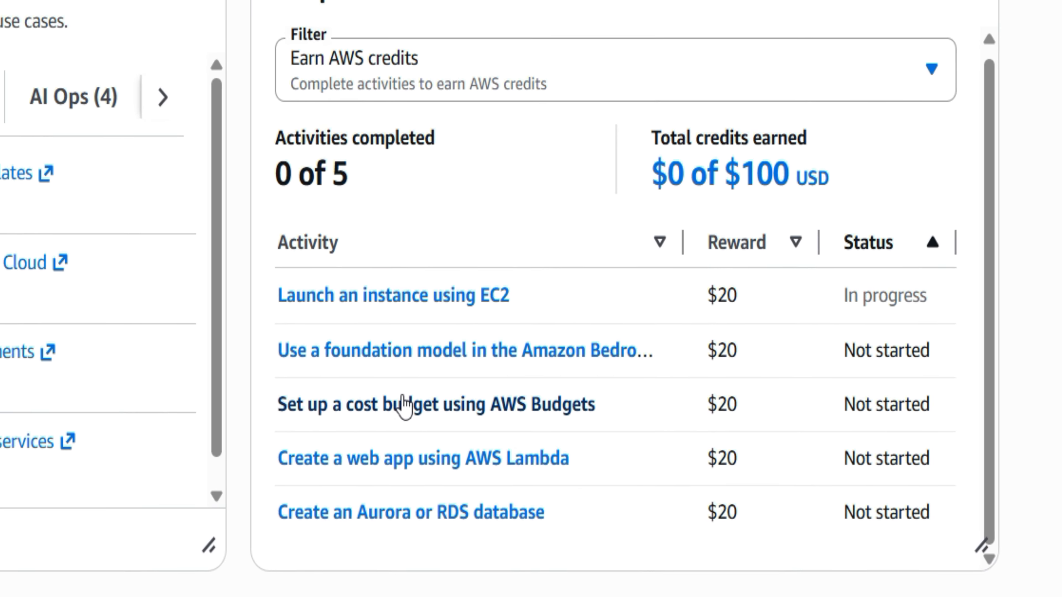
click(598, 443)
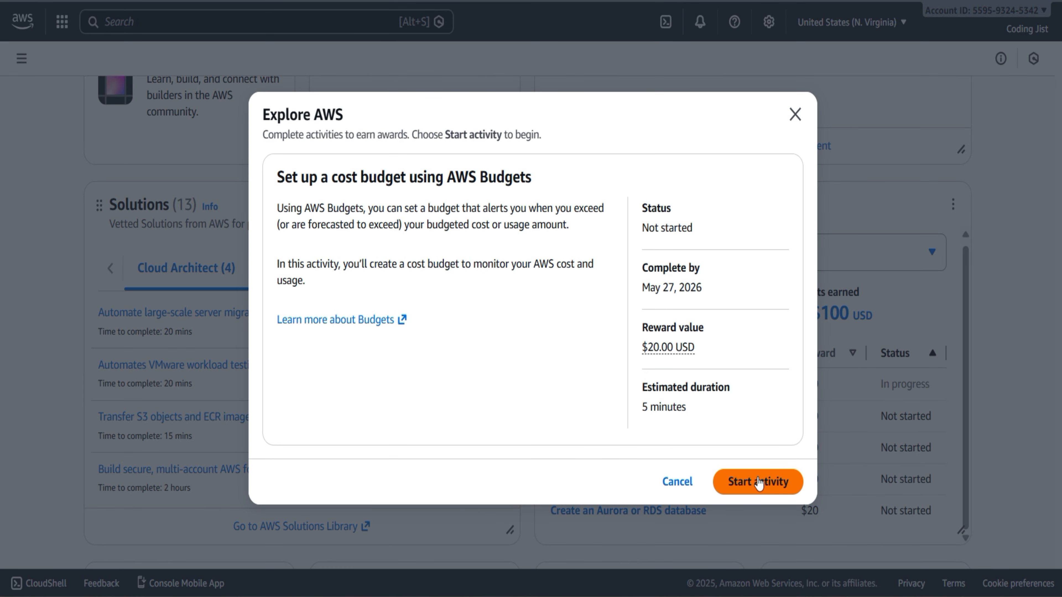
click(759, 483)
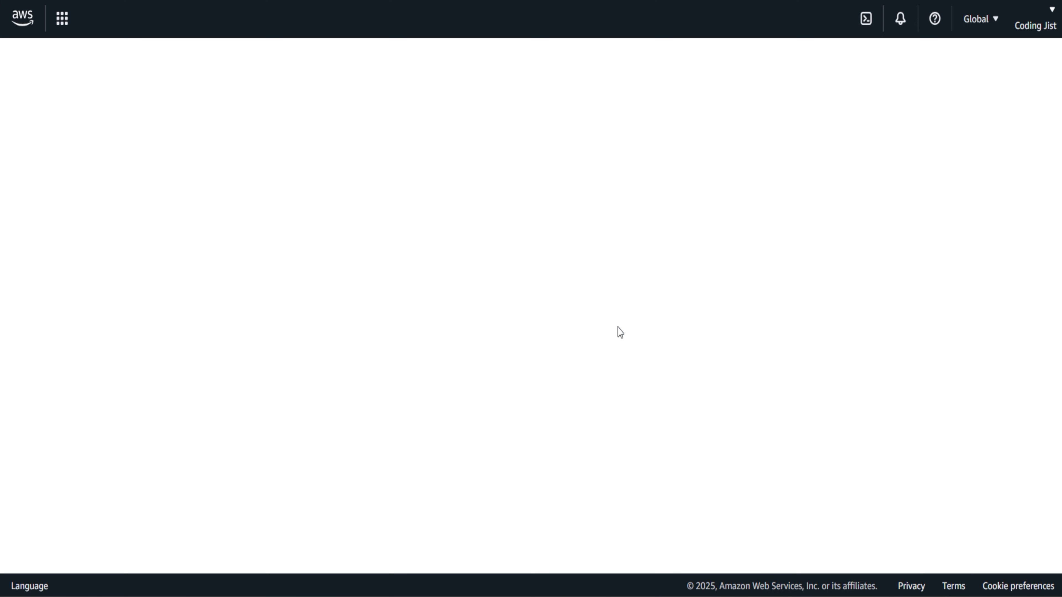
click(716, 23)
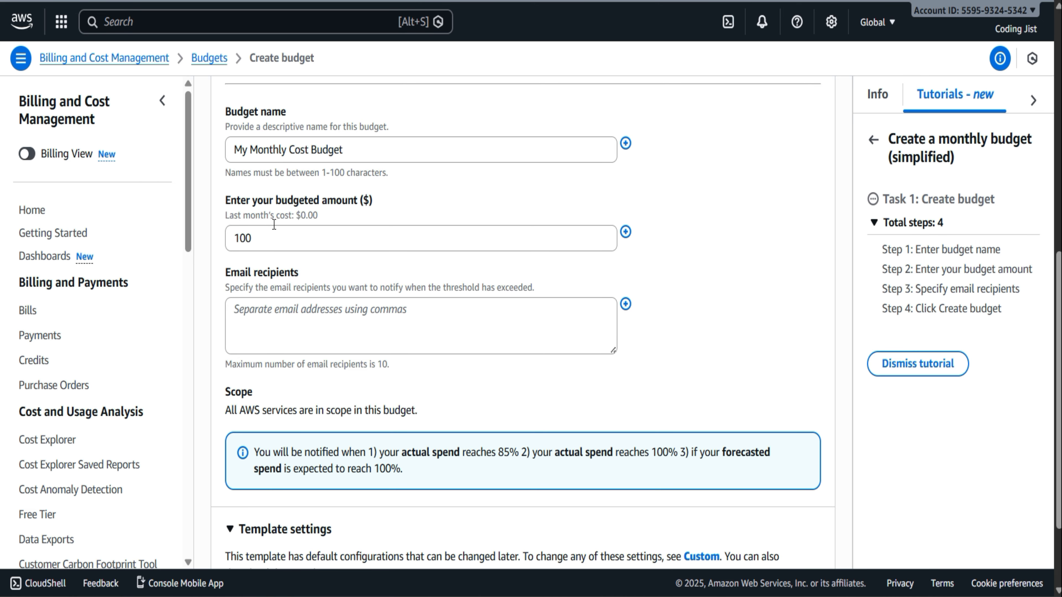
Set the budgeted amount to 1.00 dollars and enter the email address of the notification recipient
click(251, 238)
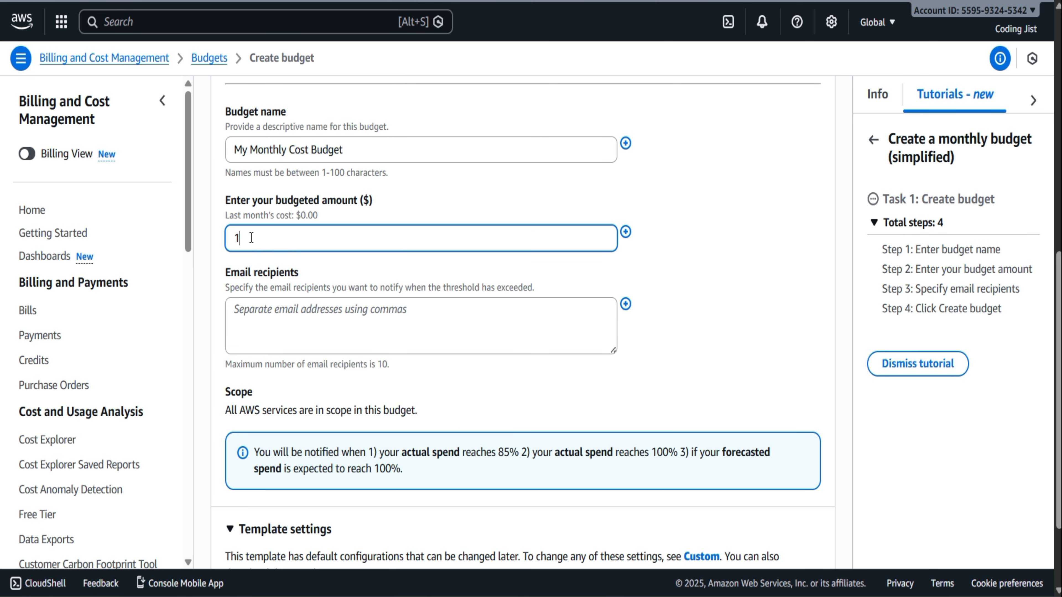
click(699, 309)
scroll(698, 306, down, 1)
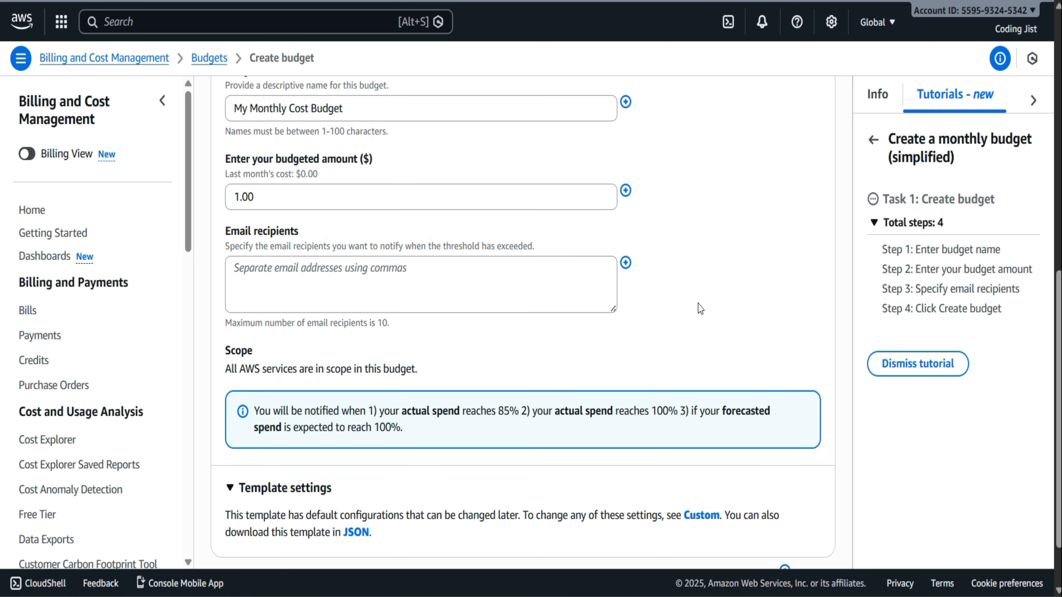
click(499, 260)
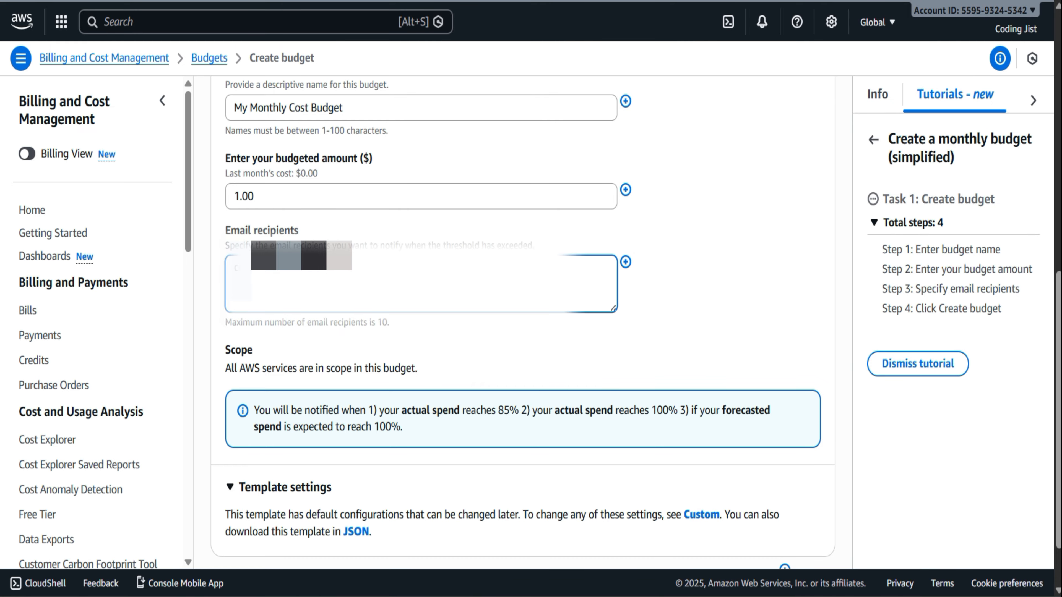
scroll(420, 369, down, 2)
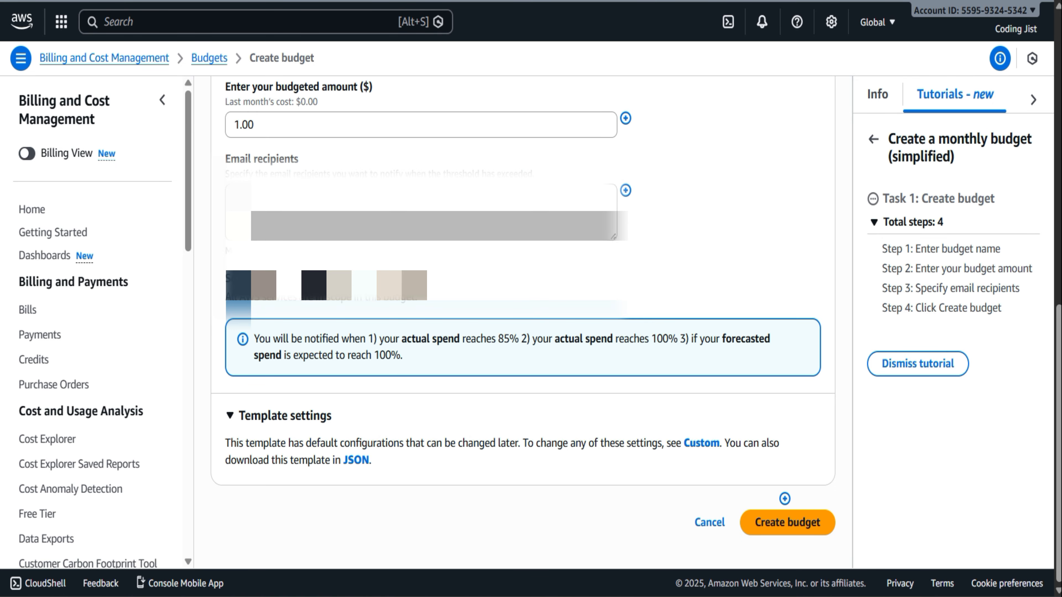
Open and dismiss the email recipients tutorial hint, and create the budget named My Monthly Cost Budget
click(626, 190)
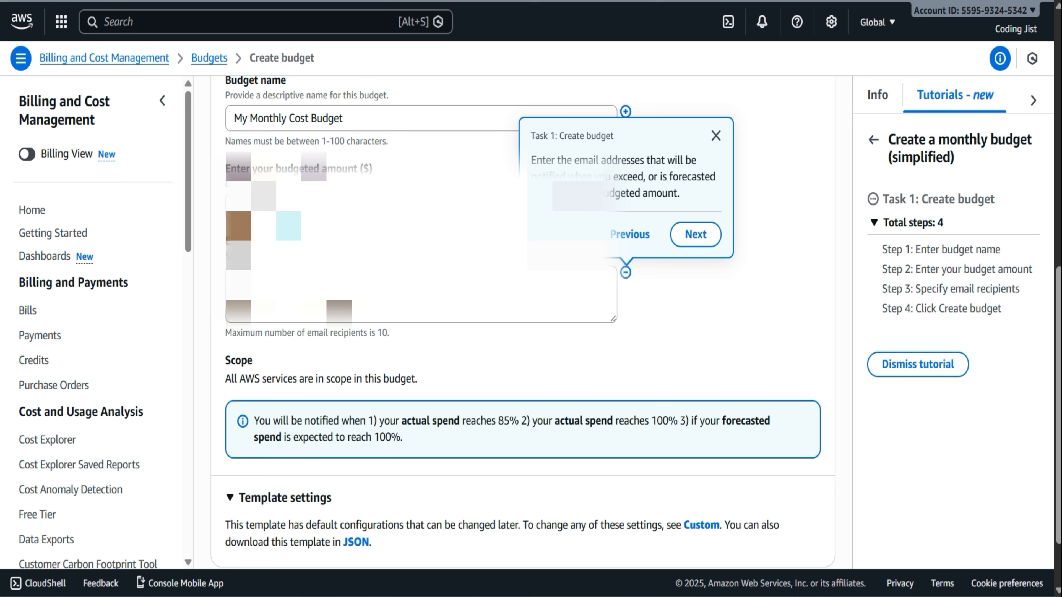
click(716, 135)
scroll(343, 330, down, 1)
scroll(343, 329, down, 2)
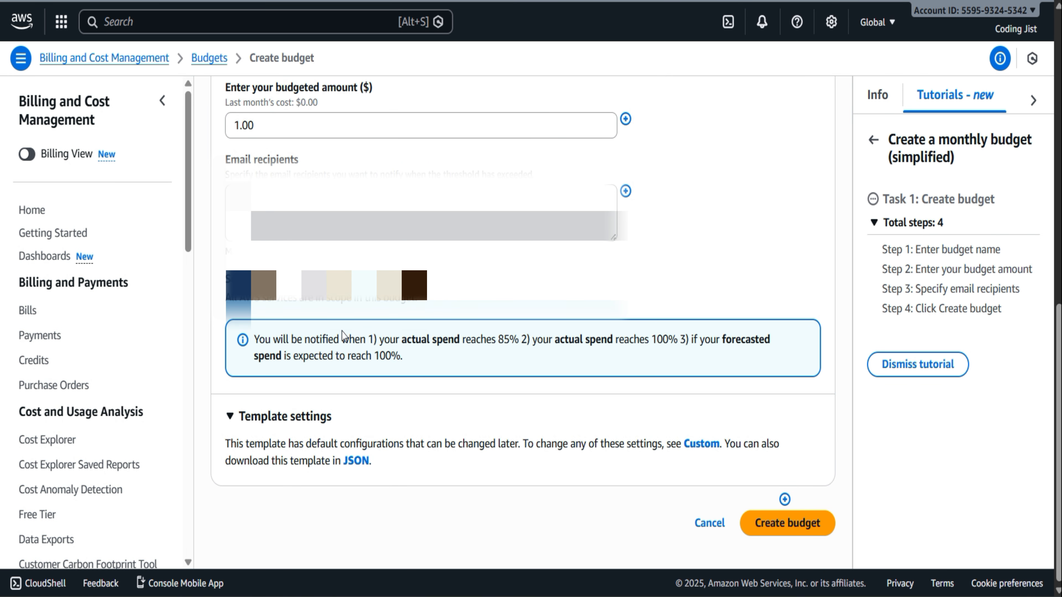
click(805, 530)
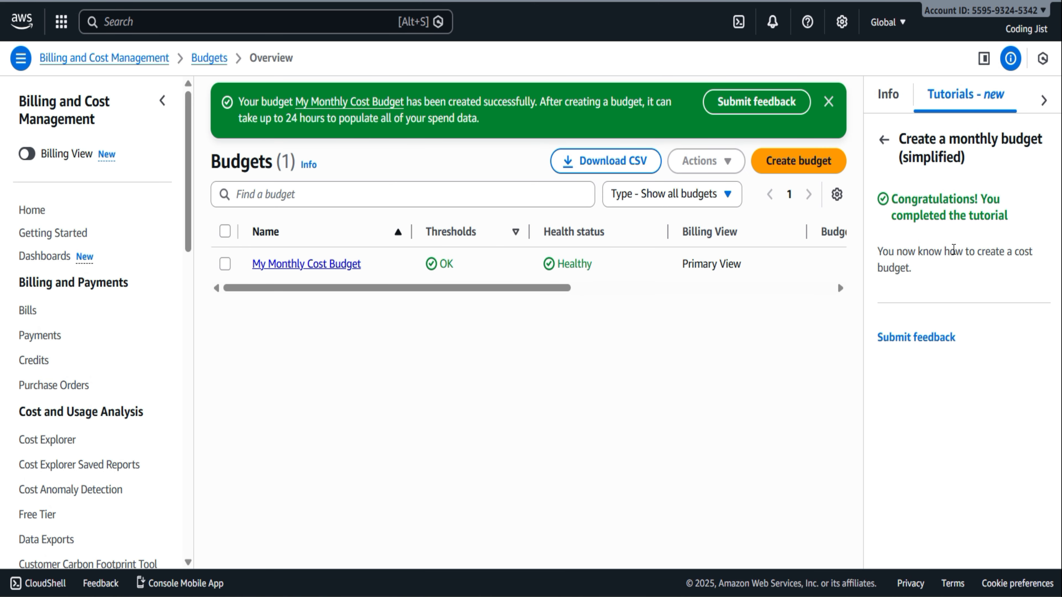
drag(554, 288, 420, 299)
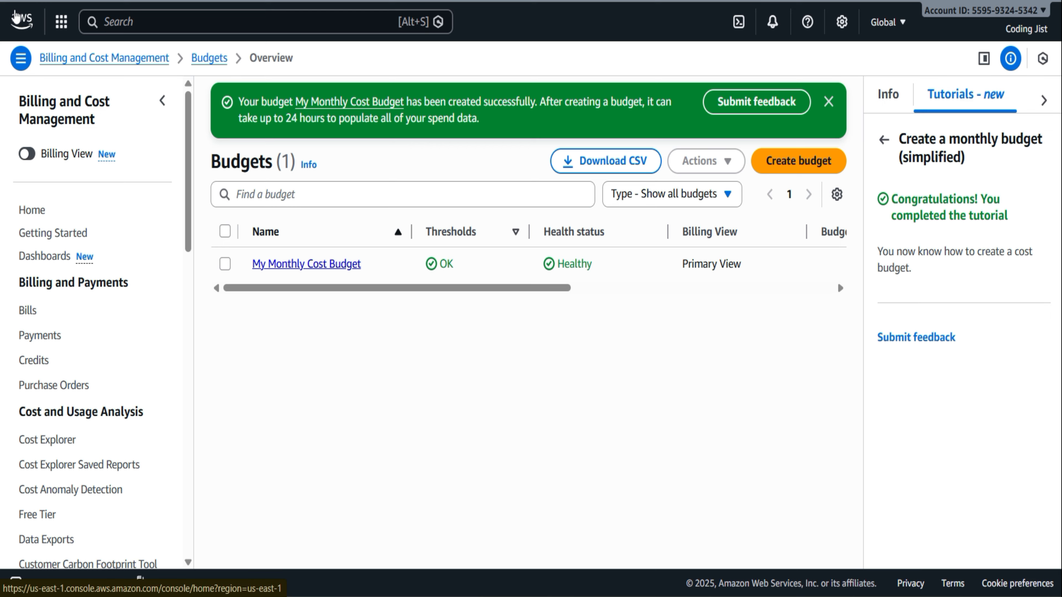
Return to Console Home and check the Explore AWS activity statuses and the account's free plan credits
click(22, 20)
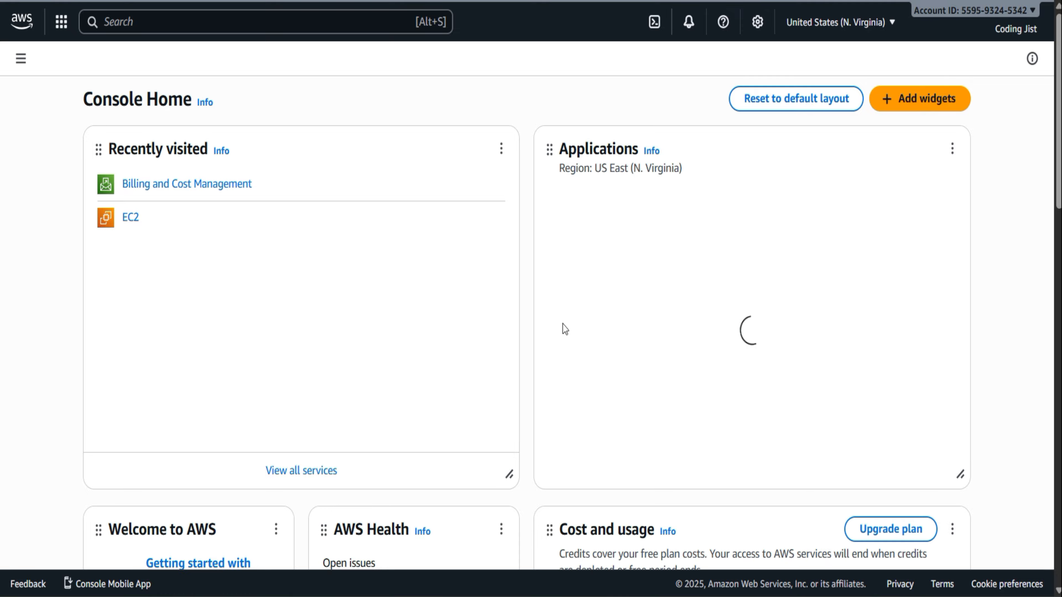
scroll(562, 325, down, 5)
scroll(564, 325, down, 8)
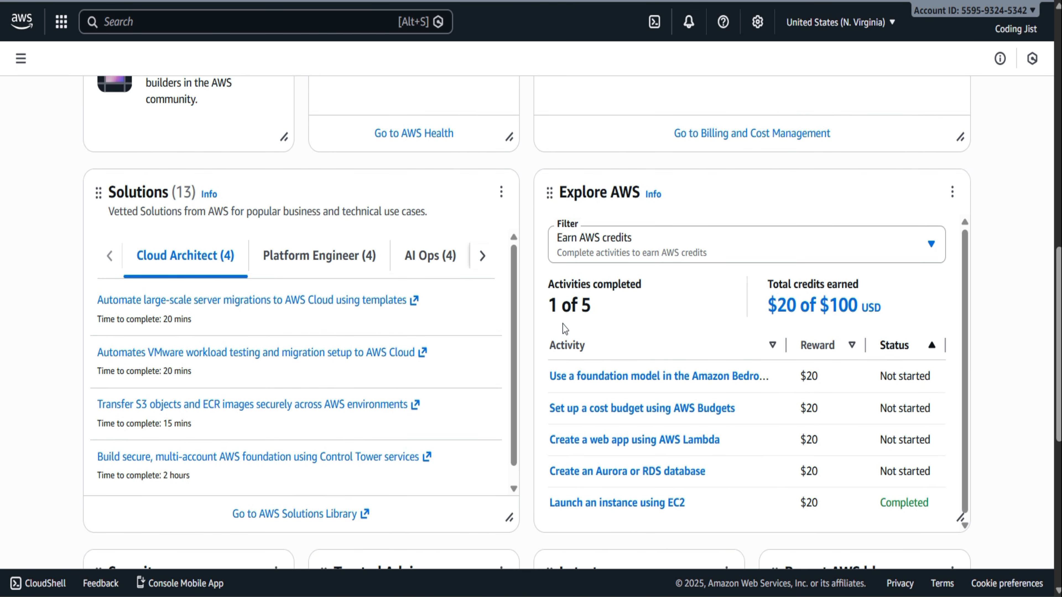
scroll(562, 325, down, 2)
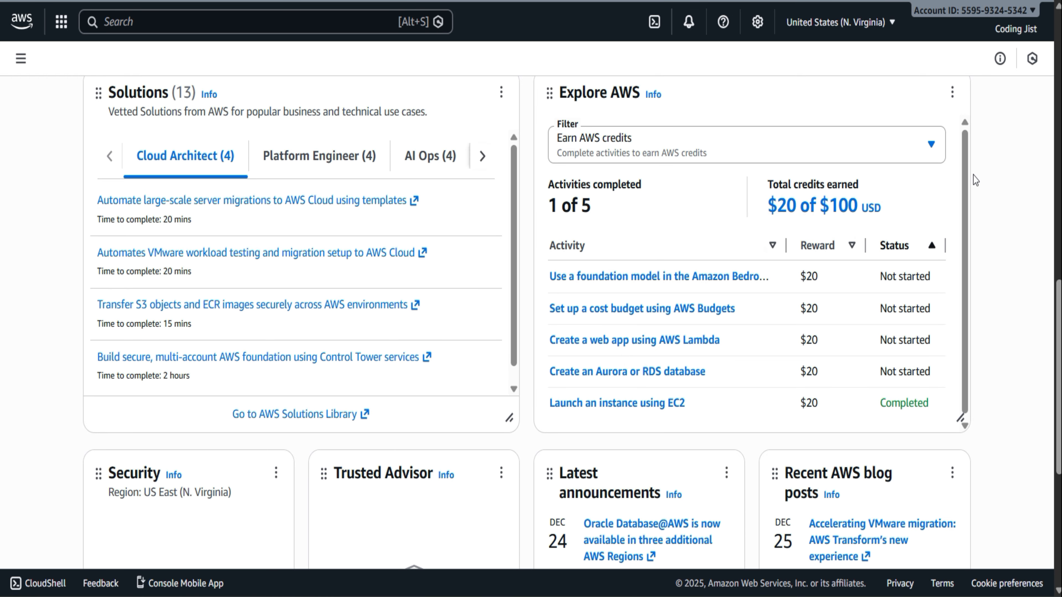
click(1022, 12)
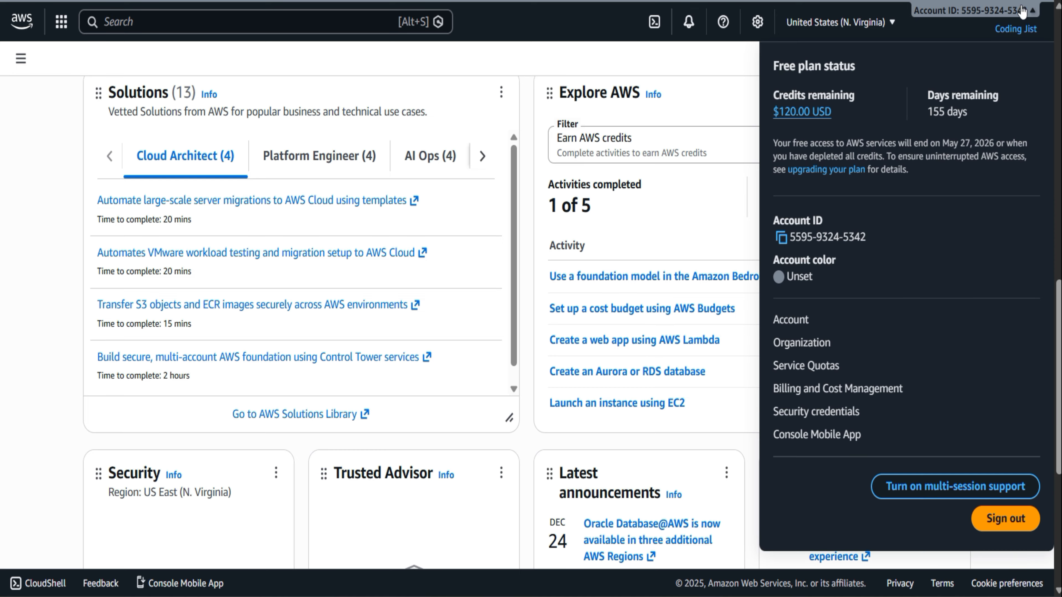
click(704, 67)
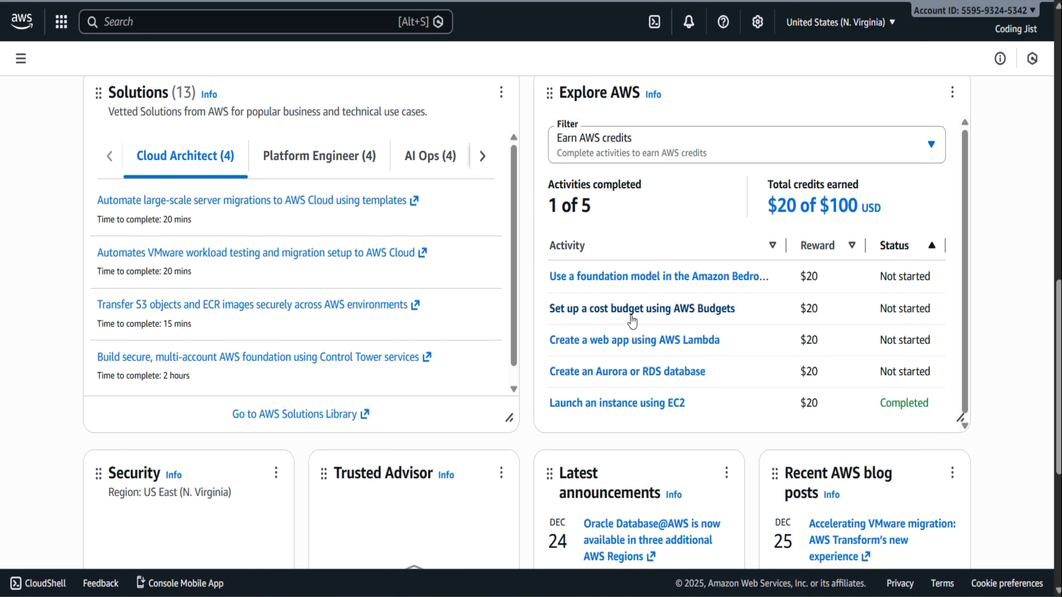
Start the "Create a web app using AWS Lambda" activity from the Explore AWS list
right_click(612, 347)
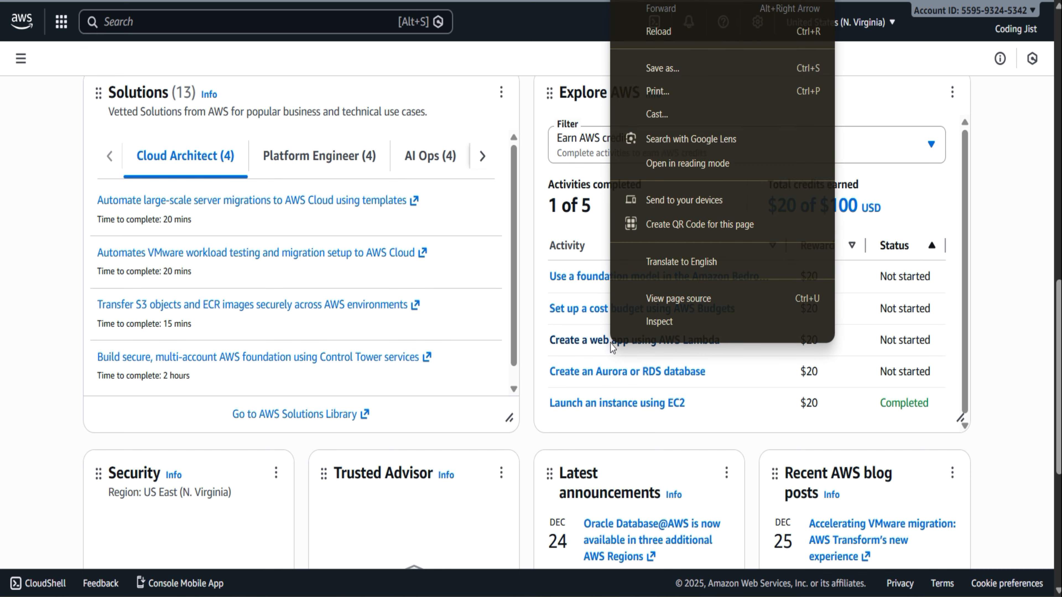
click(567, 348)
click(567, 348)
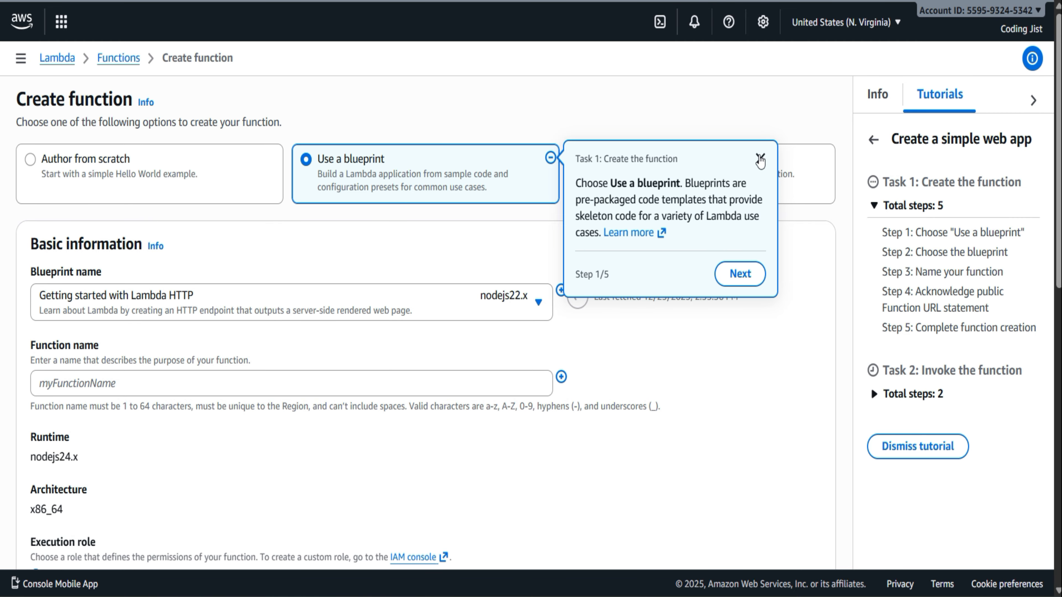
Dismiss the tutorial hint and choose Author from scratch for the new Lambda function
click(760, 160)
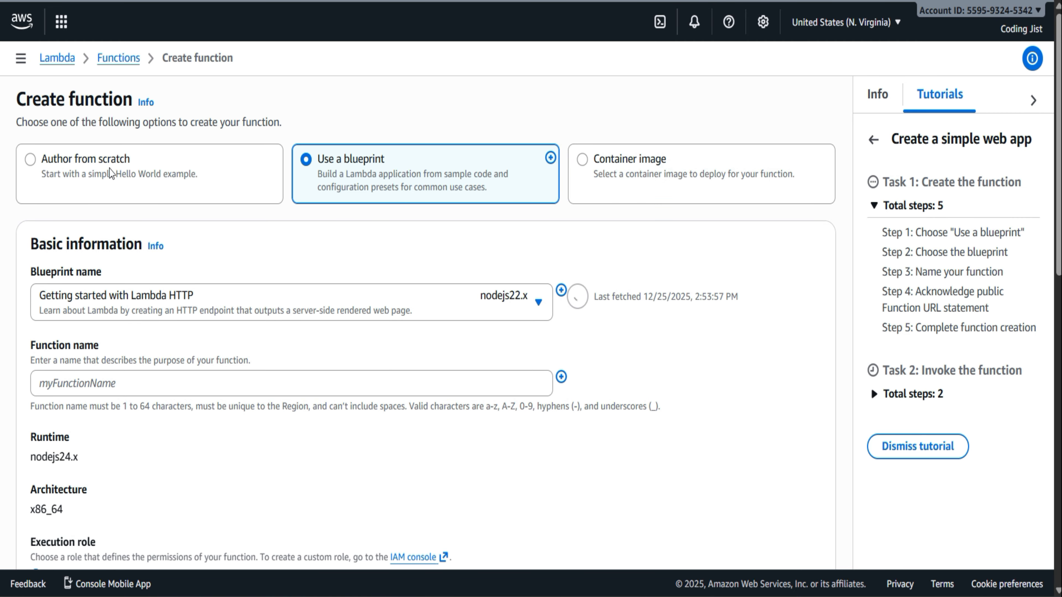
click(37, 162)
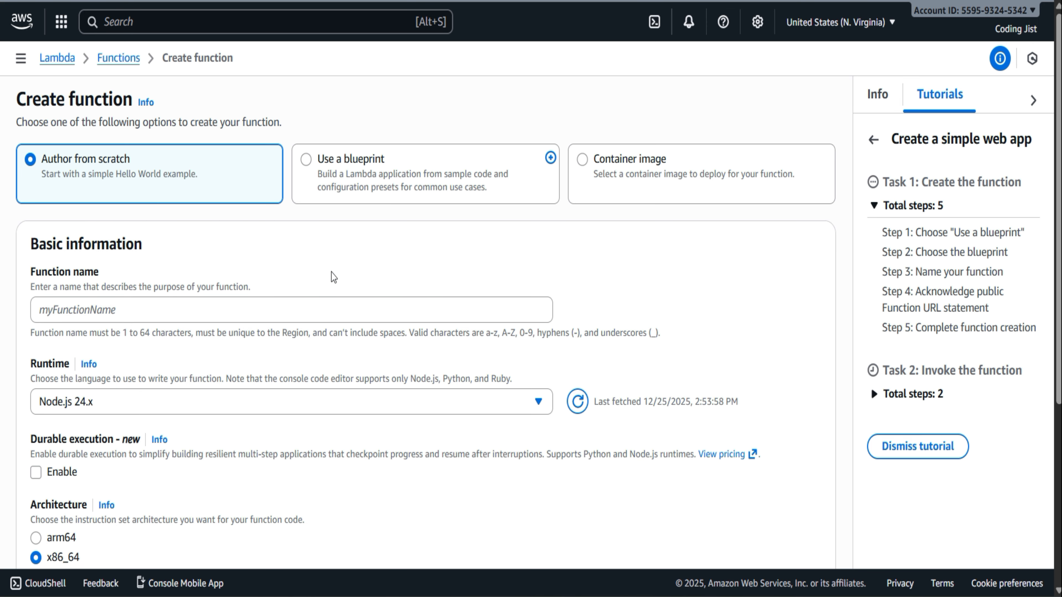
scroll(331, 273, down, 1)
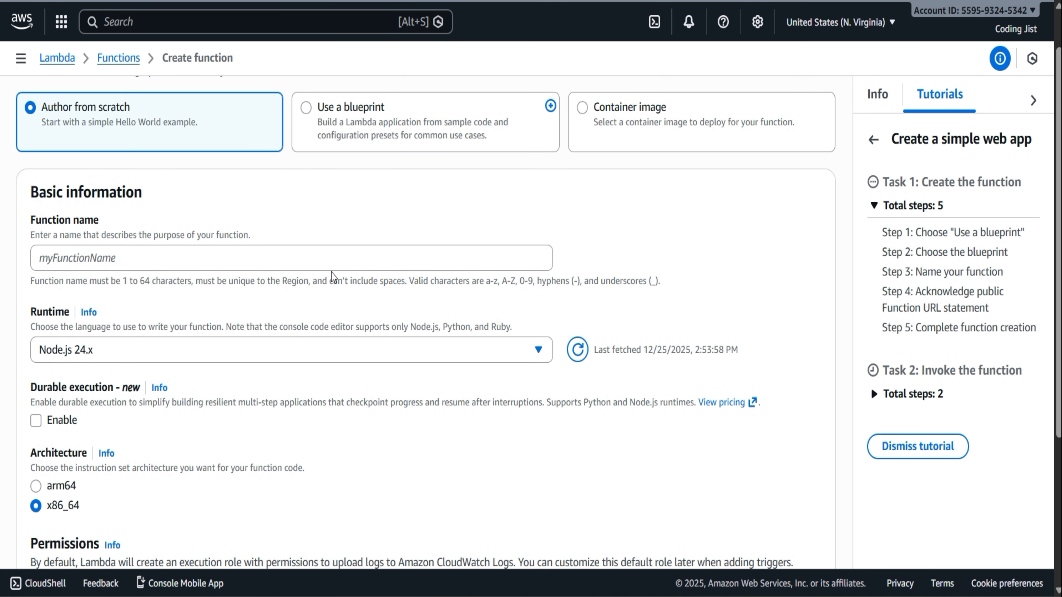
click(211, 266)
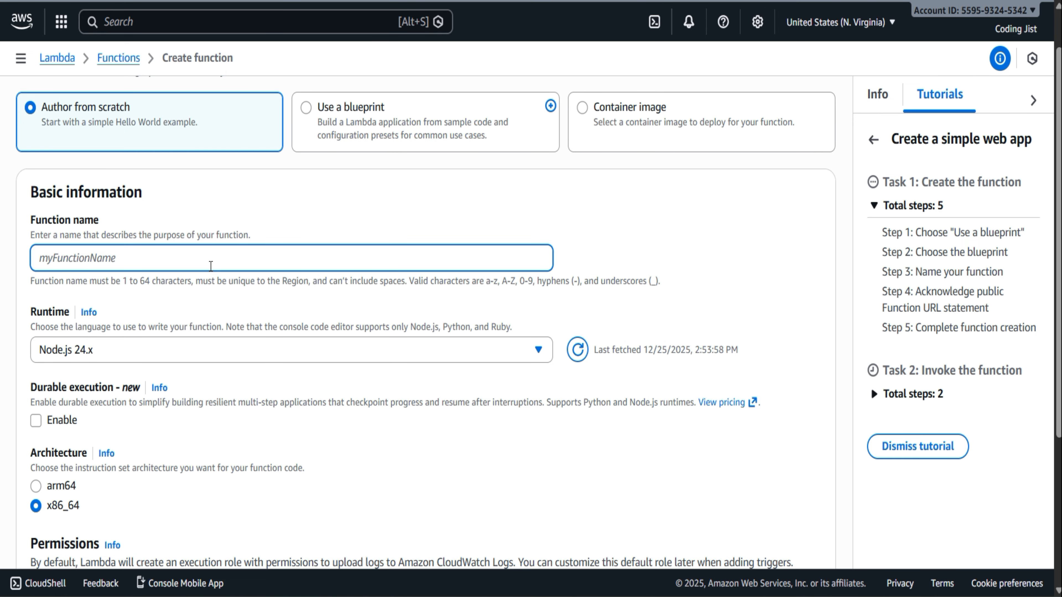
scroll(211, 266, down, 2)
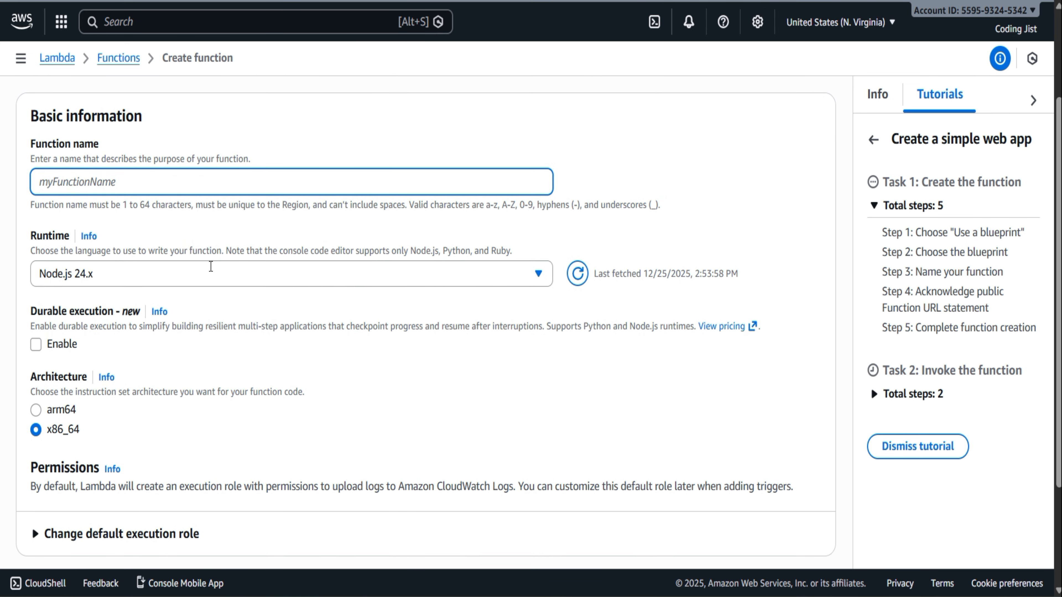
scroll(211, 267, up, 1)
text(T)
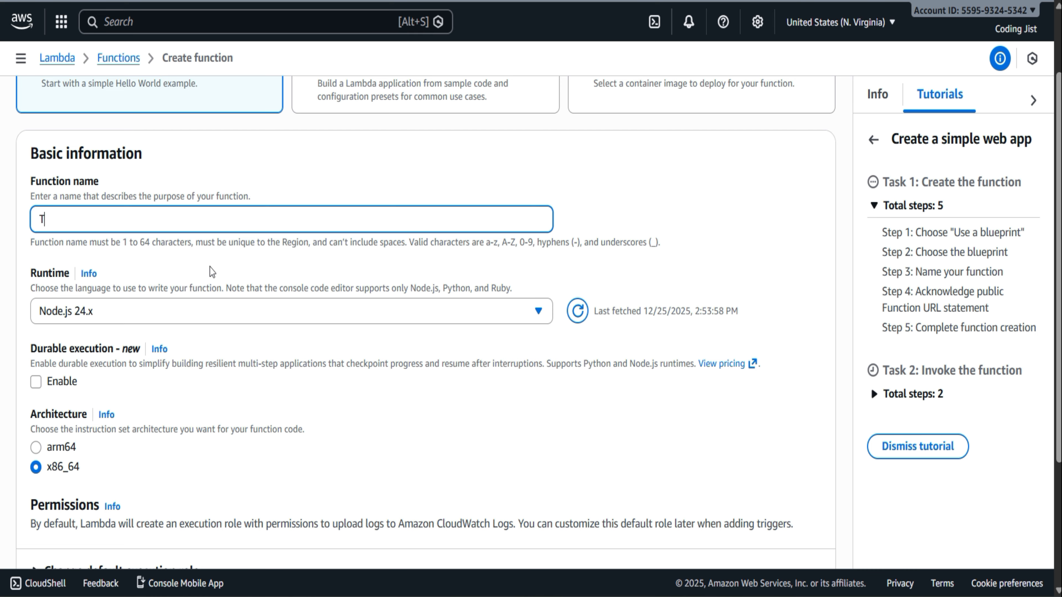
text(estFind)
key(ctrl+a)
key(BackSpace)
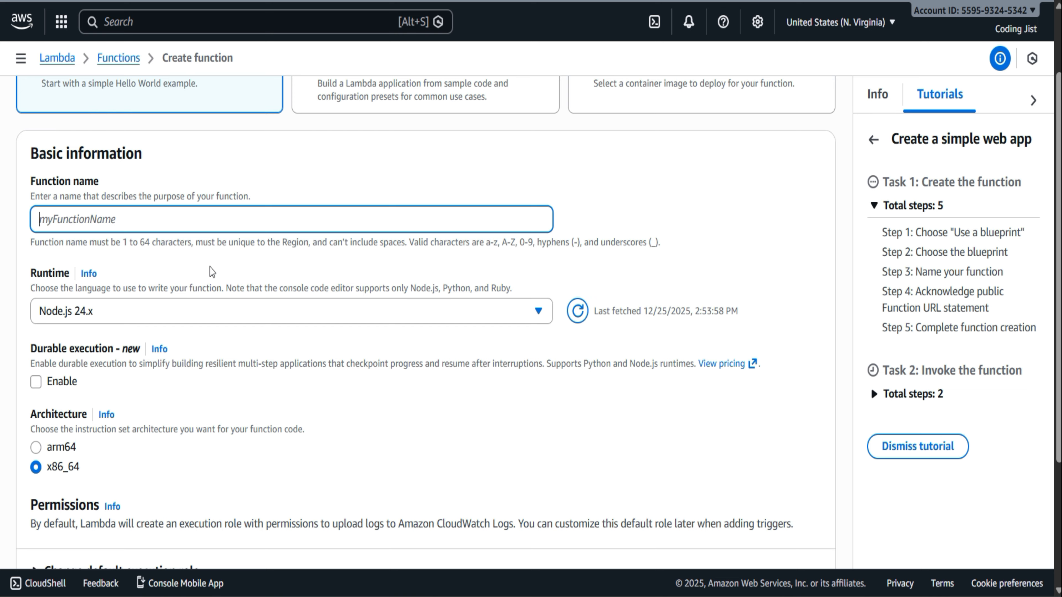
Name the new Lambda function testFunction
text(test)
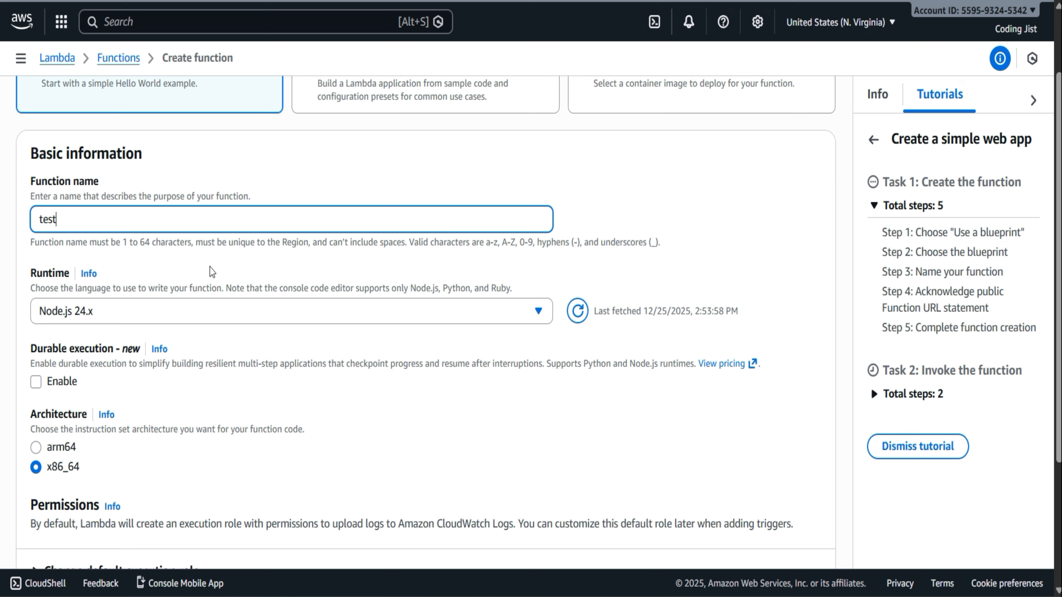
text(Function)
Select Node.js 24.x as the runtime, keep the default execution role and create the function
scroll(212, 272, down, 3)
click(441, 191)
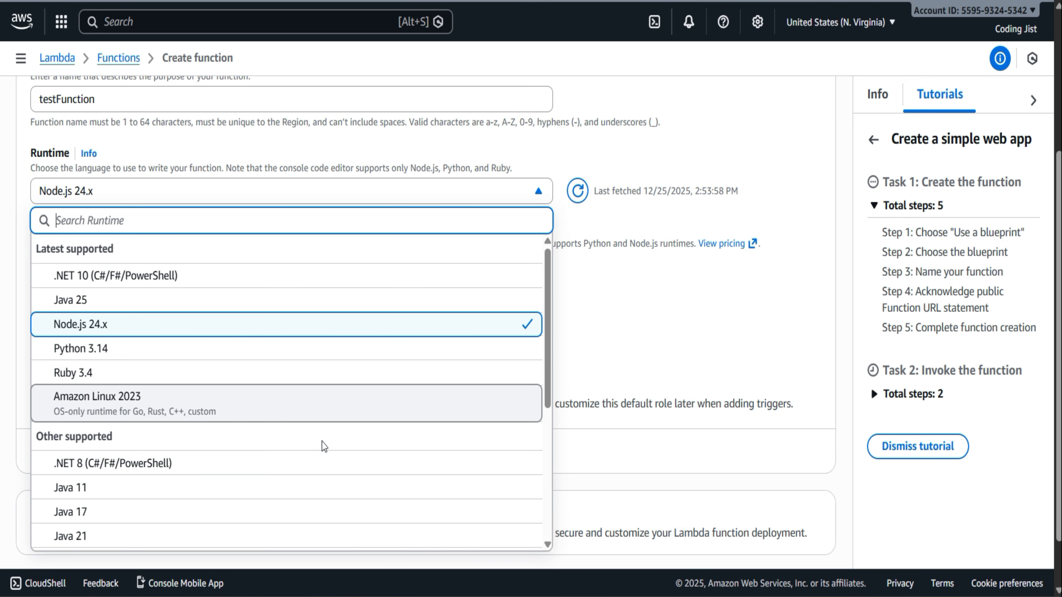
click(107, 326)
scroll(201, 310, down, 2)
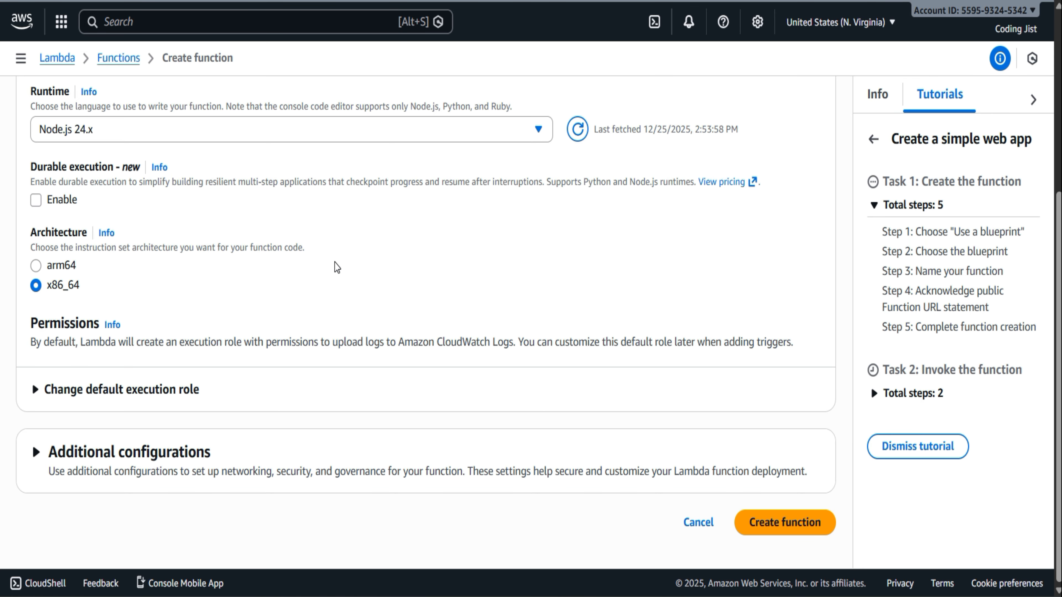
click(37, 388)
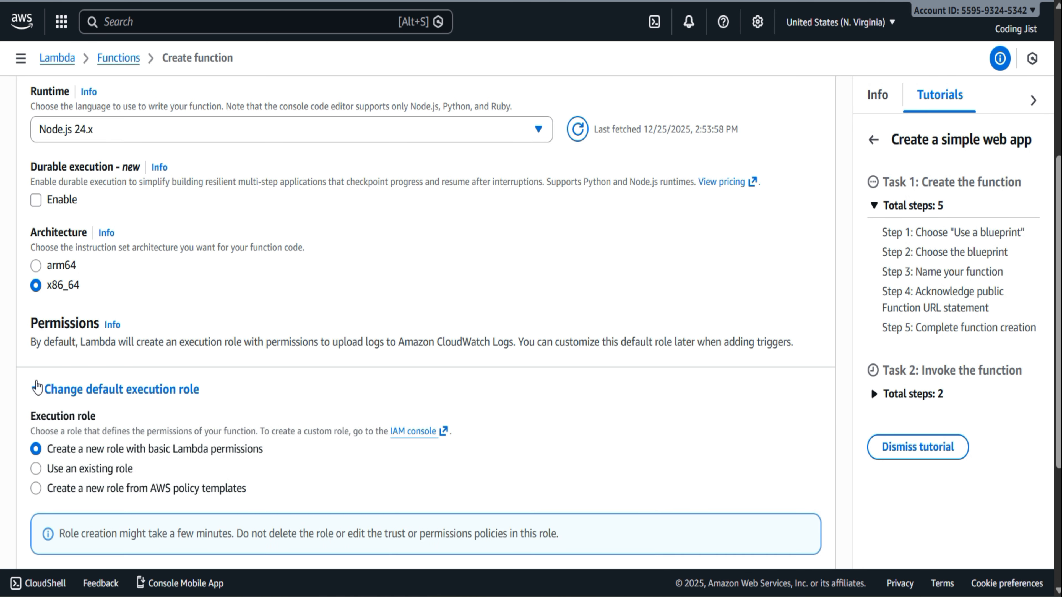
click(37, 389)
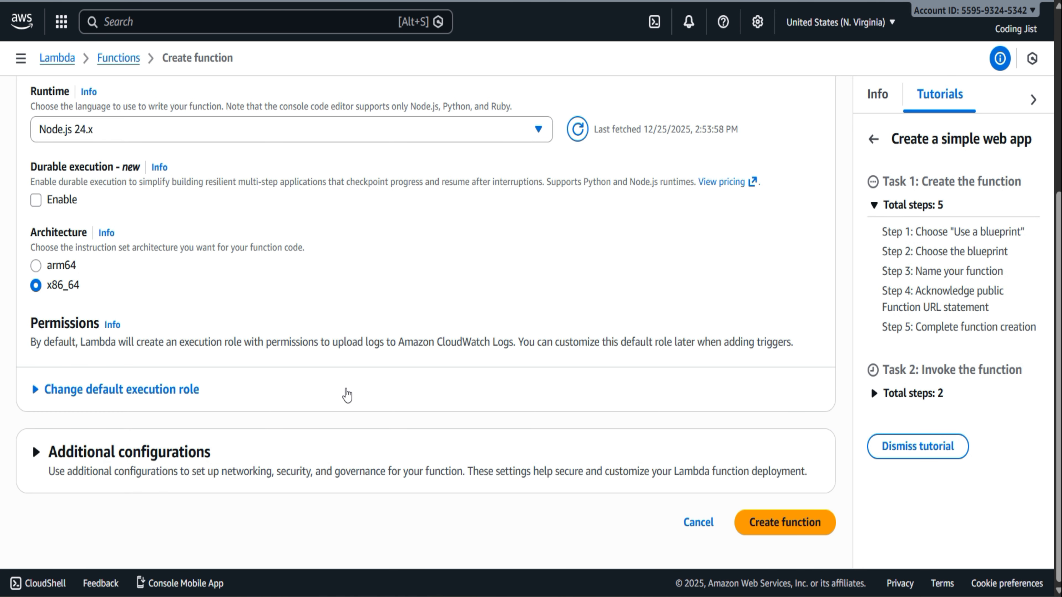
click(790, 521)
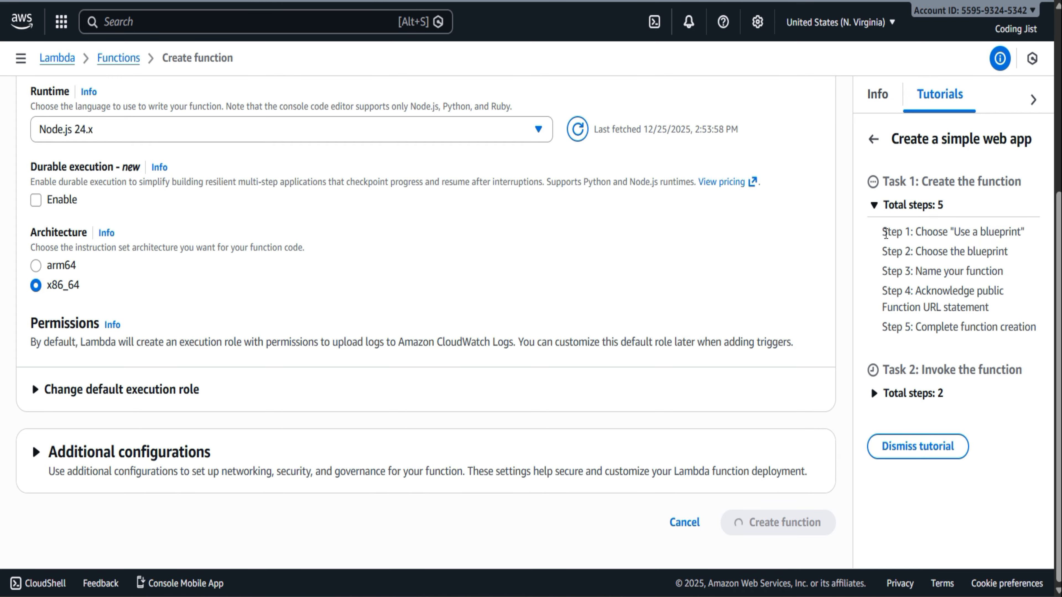
Dismiss the Getting started dialog and open the list of Lambda functions
drag(882, 233, 1025, 235)
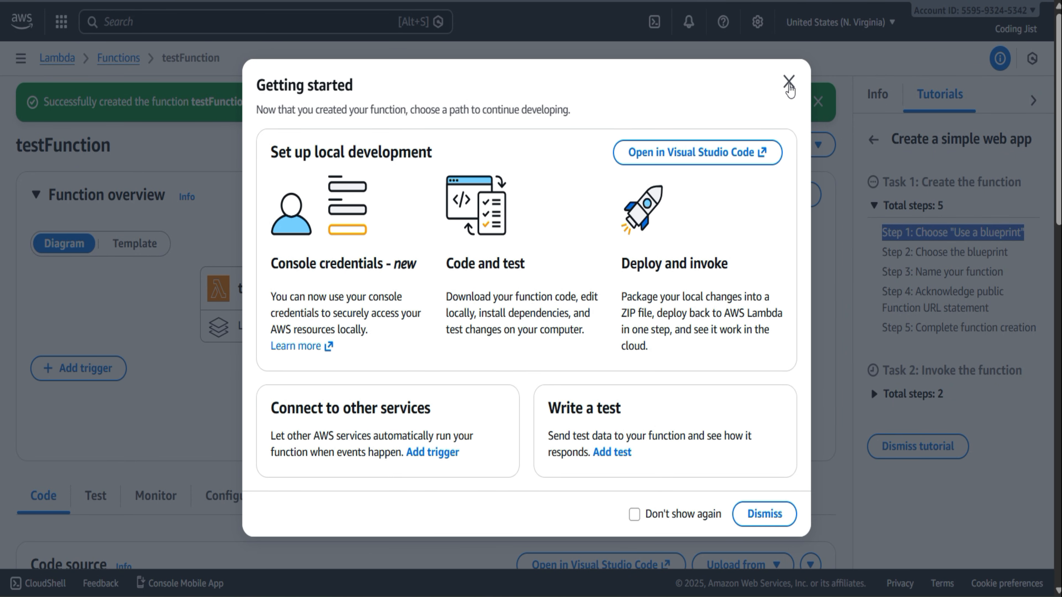
click(788, 81)
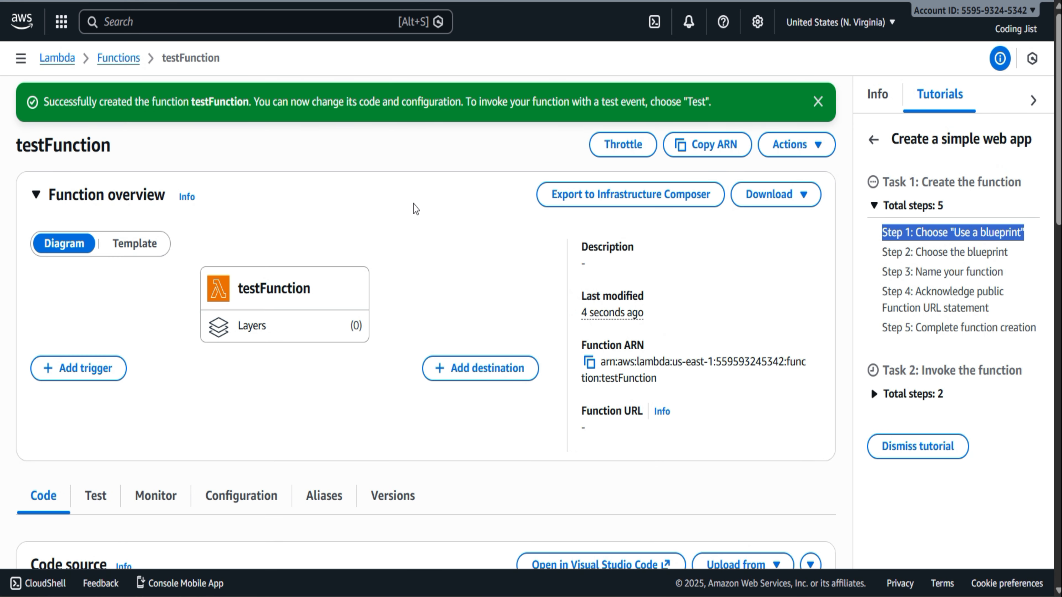
click(118, 58)
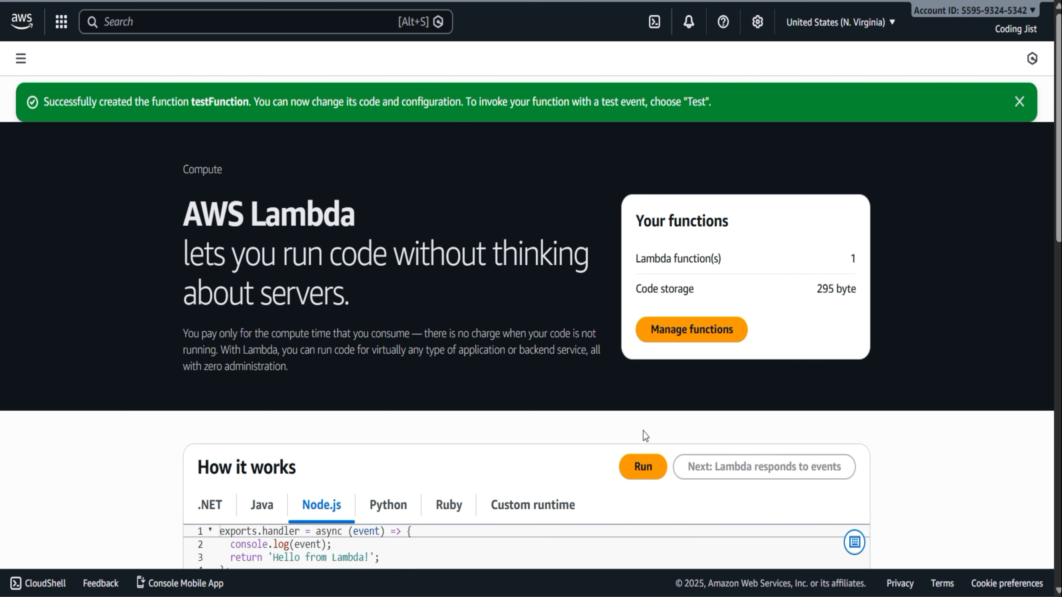
scroll(643, 432, down, 4)
scroll(643, 431, up, 4)
click(14, 59)
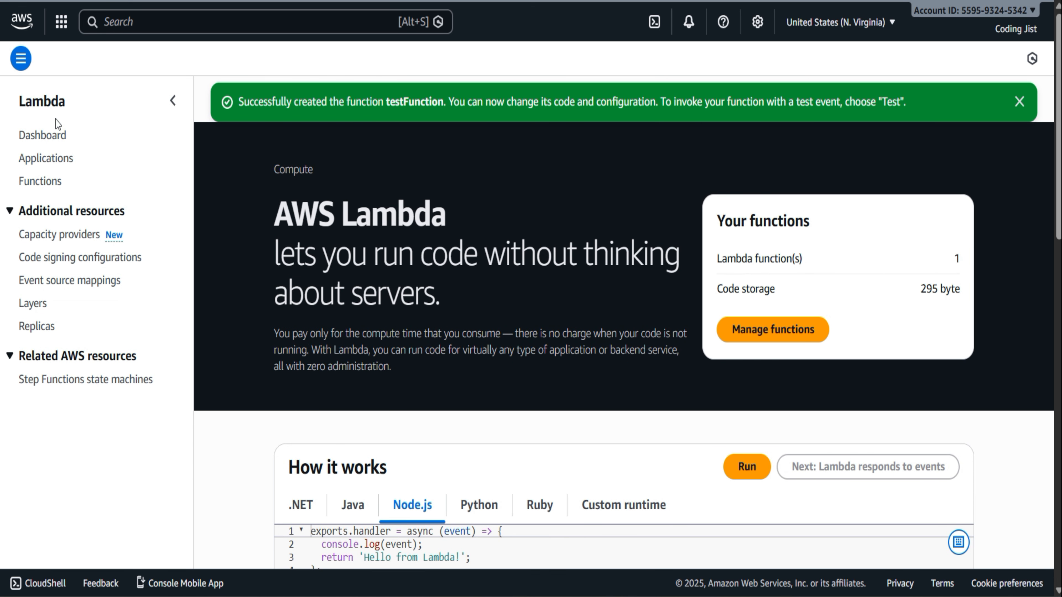
click(47, 181)
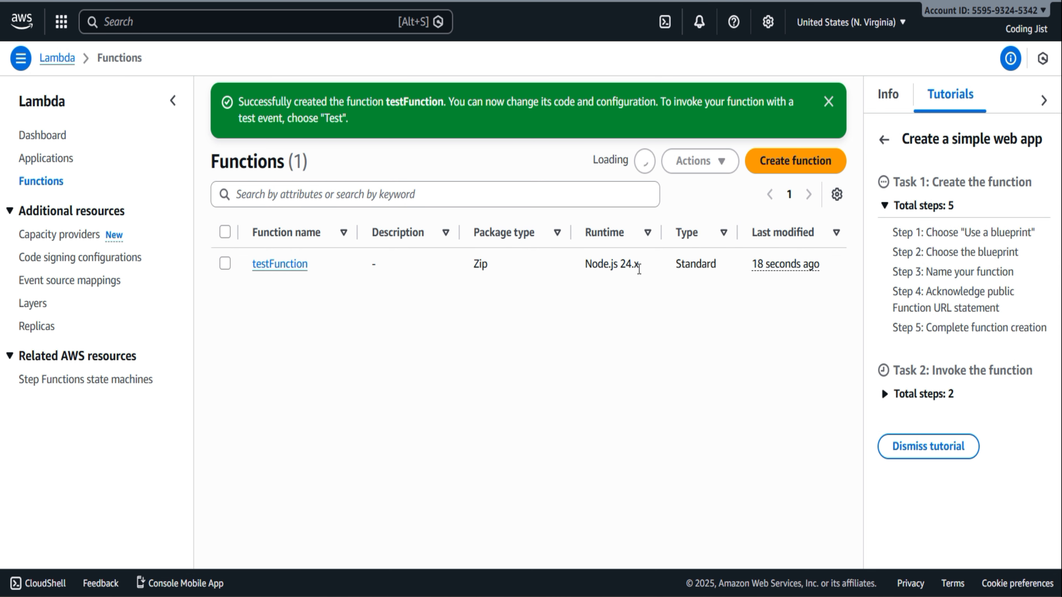
Start another Lambda function using the Hello world function blueprint for nodejs22.x
click(811, 161)
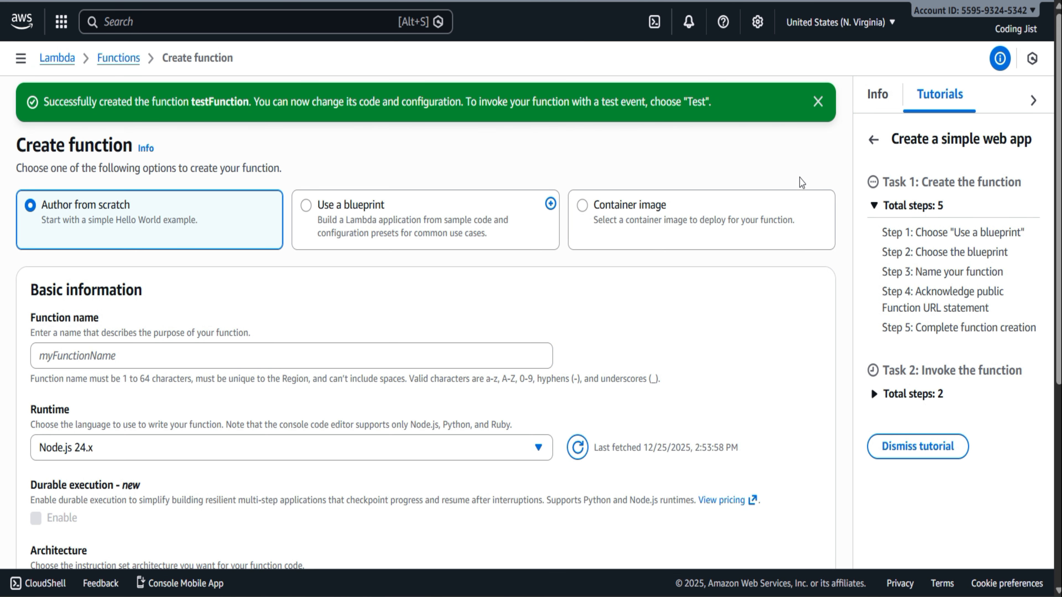
click(371, 209)
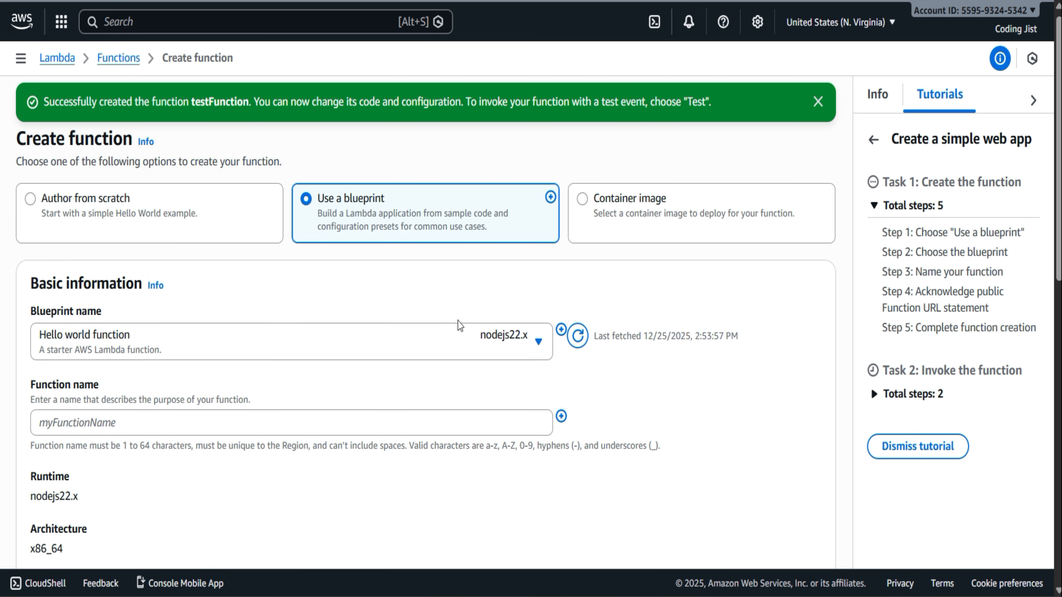
scroll(457, 322, down, 3)
click(522, 211)
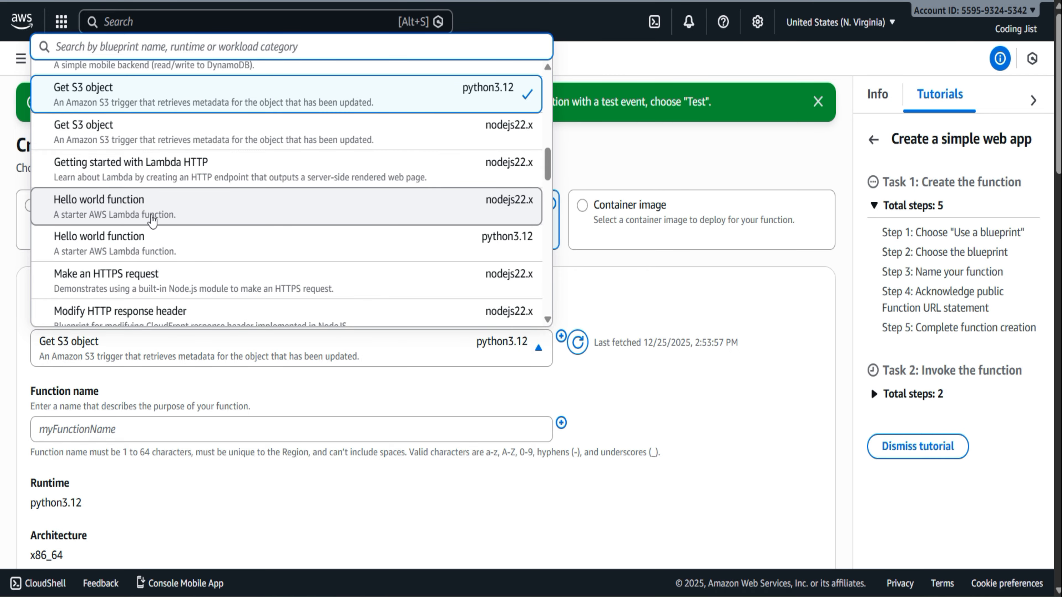
click(334, 214)
scroll(408, 370, down, 4)
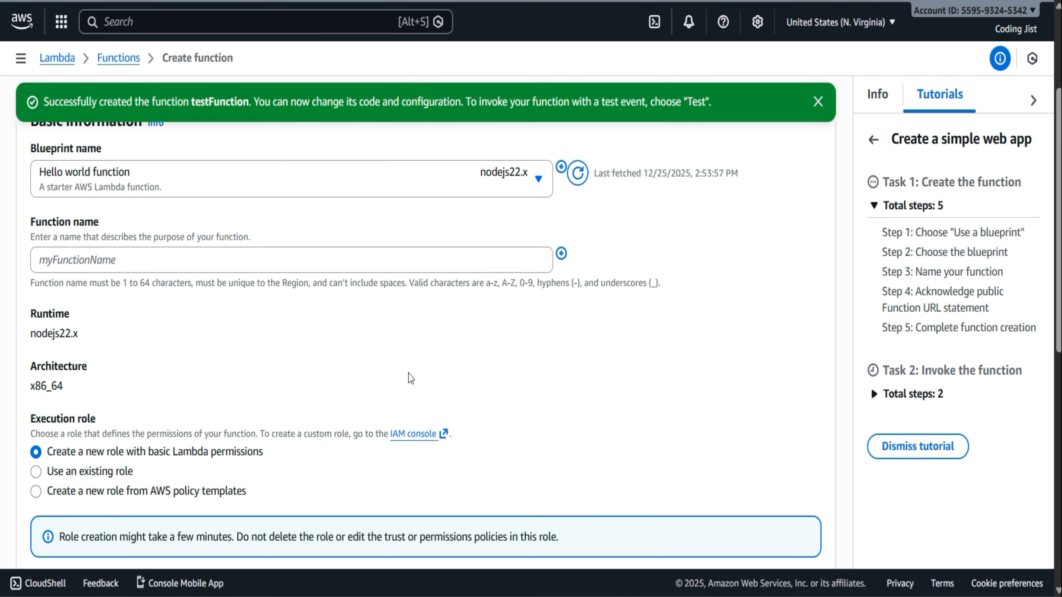
Name the blueprint-based function helloWord
click(140, 248)
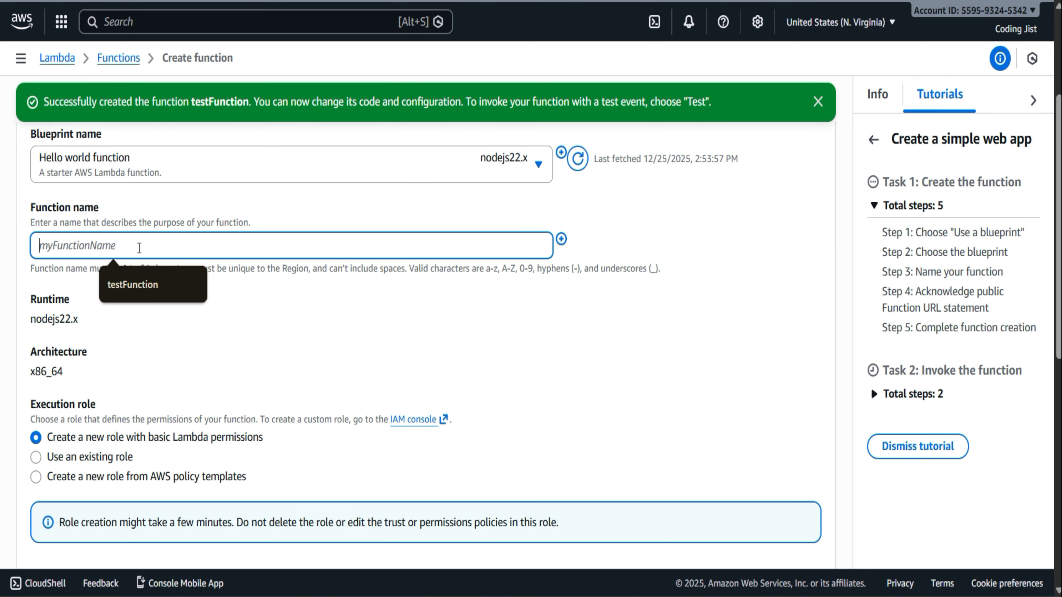
text(Hello)
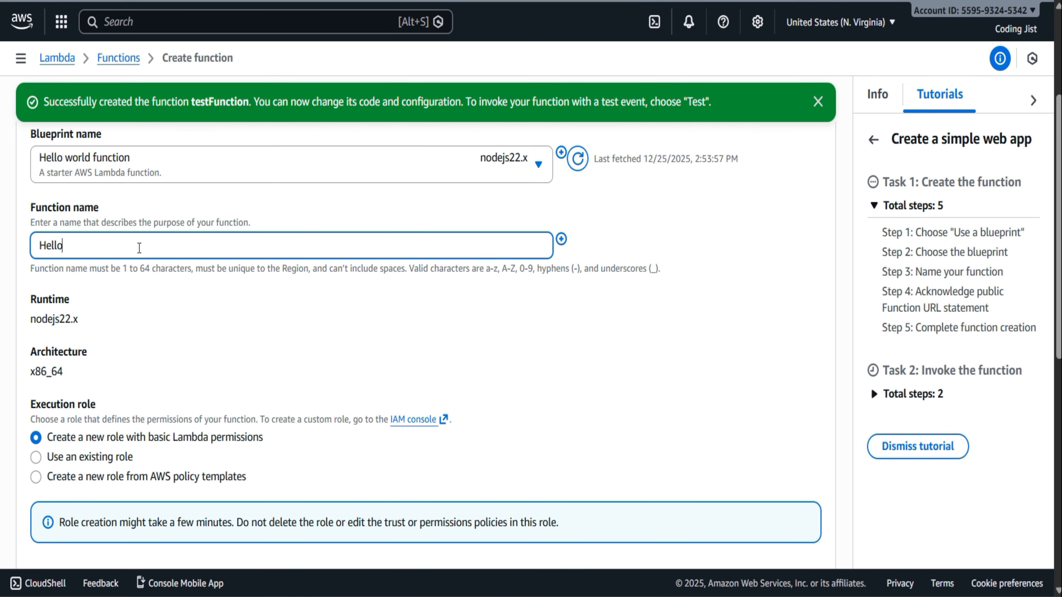
key(BackSpace)
key(BackSpace)
key(BackSpace)
key(BackSpace)
text(helloWord)
click(332, 333)
Create the helloWord function with a new basic Lambda permissions role and dismiss the Getting started dialog
scroll(331, 334, down, 5)
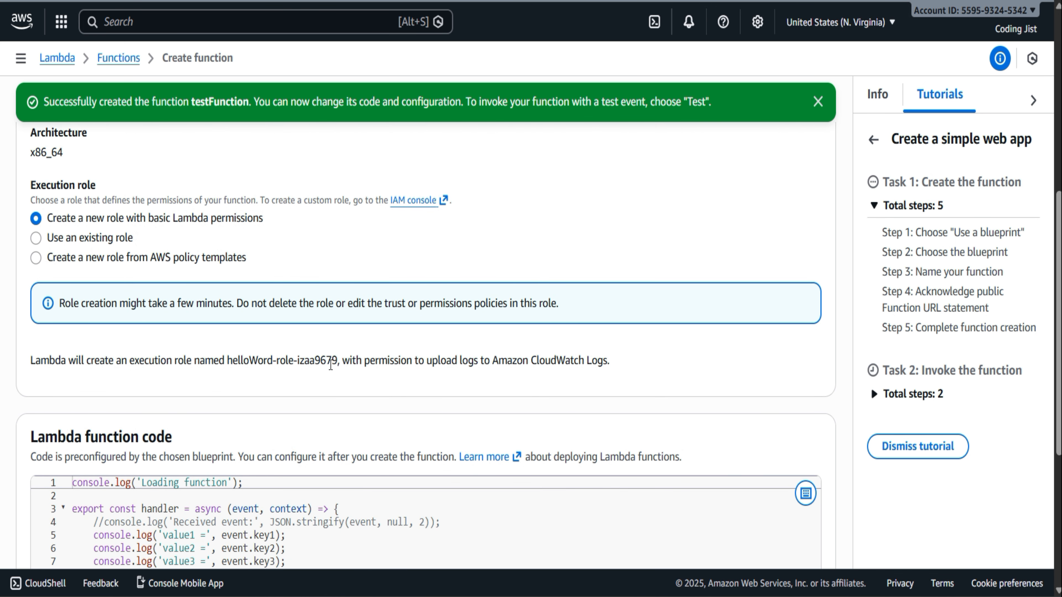
scroll(331, 364, down, 6)
click(782, 522)
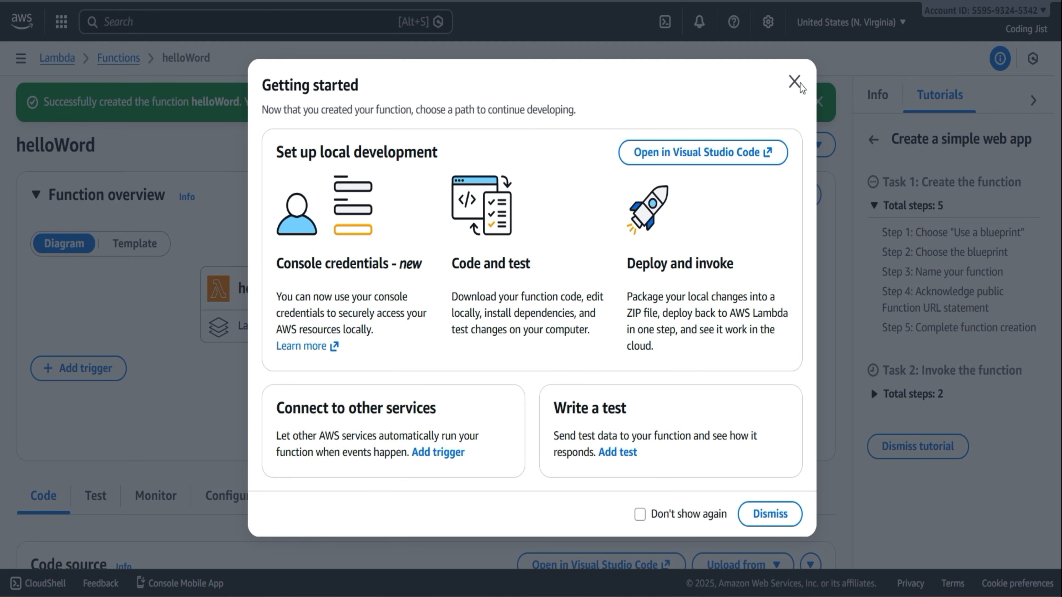
click(794, 82)
Check the helloWord function's triggers and open its Function URL configuration
scroll(508, 433, down, 5)
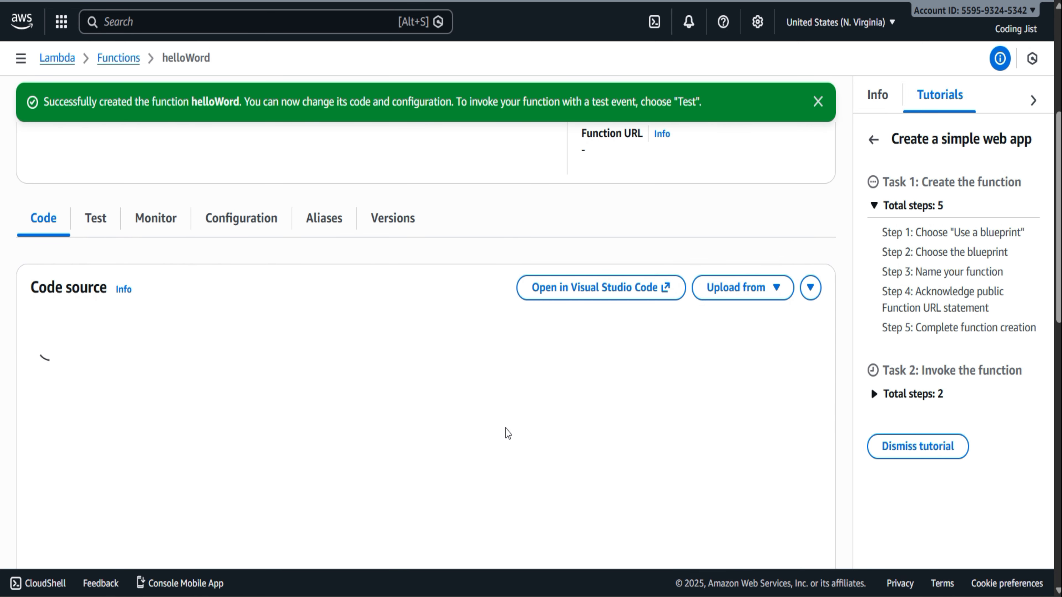
scroll(507, 434, up, 5)
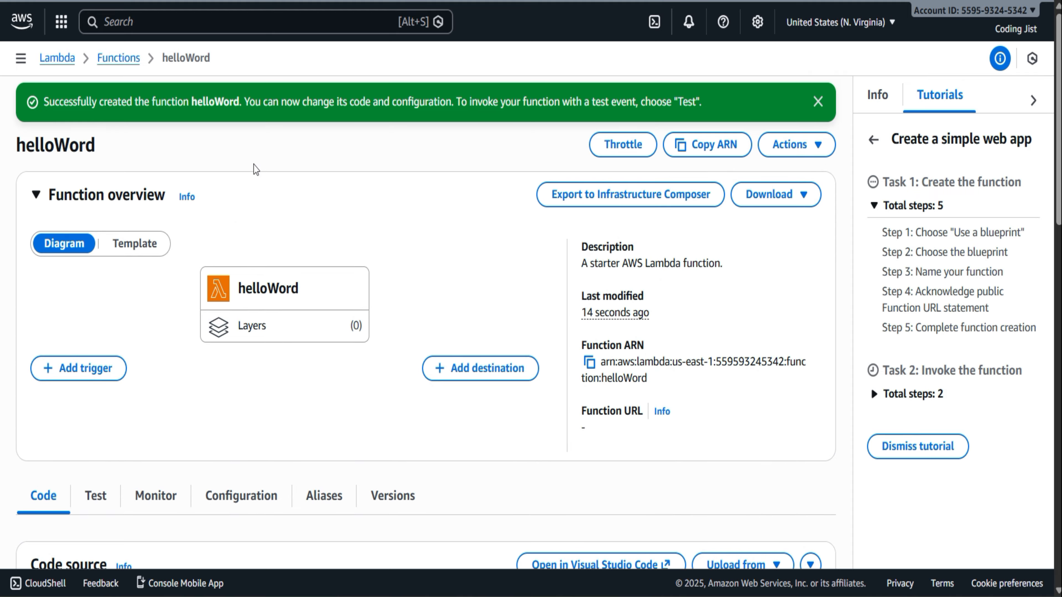
scroll(341, 307, down, 6)
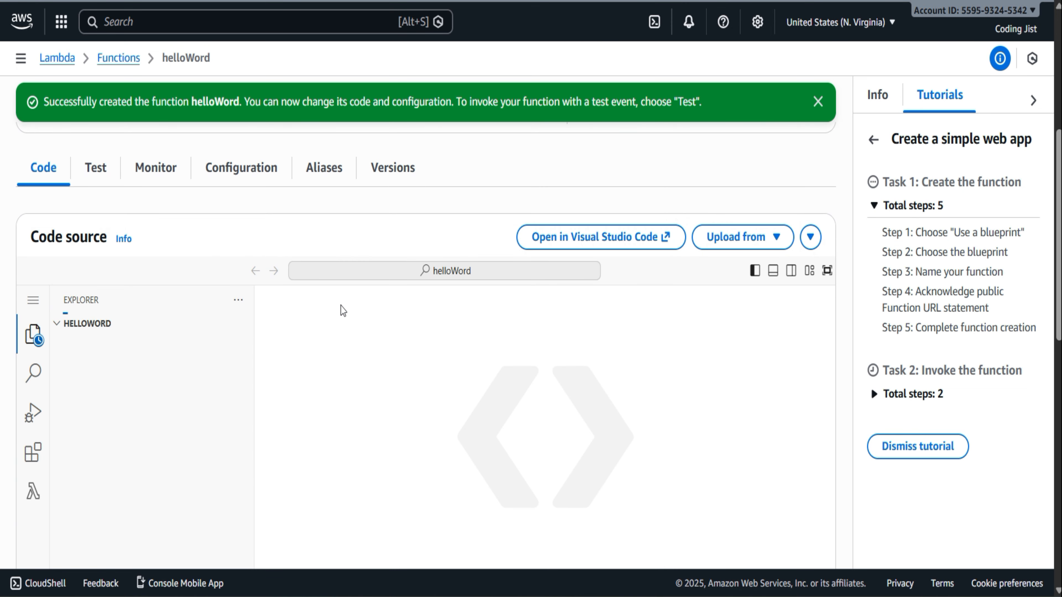
click(234, 168)
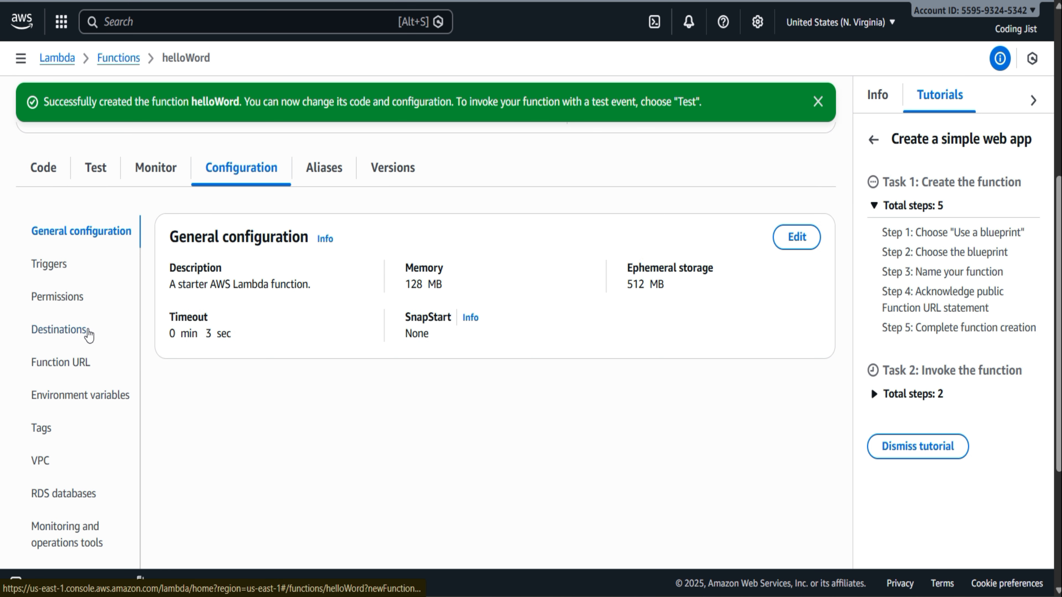
click(62, 264)
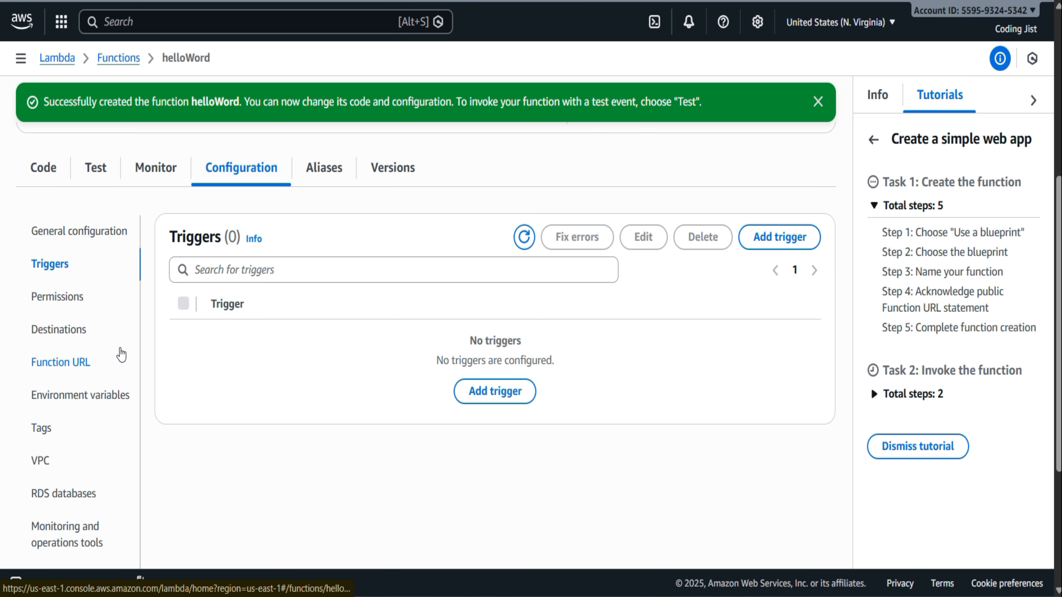
click(75, 361)
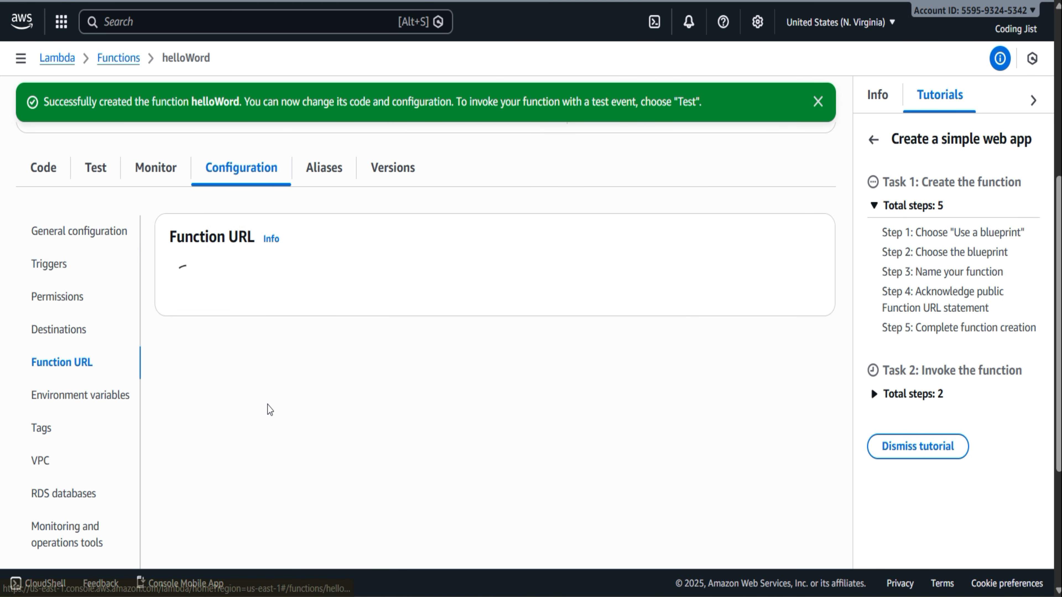
scroll(267, 405, up, 5)
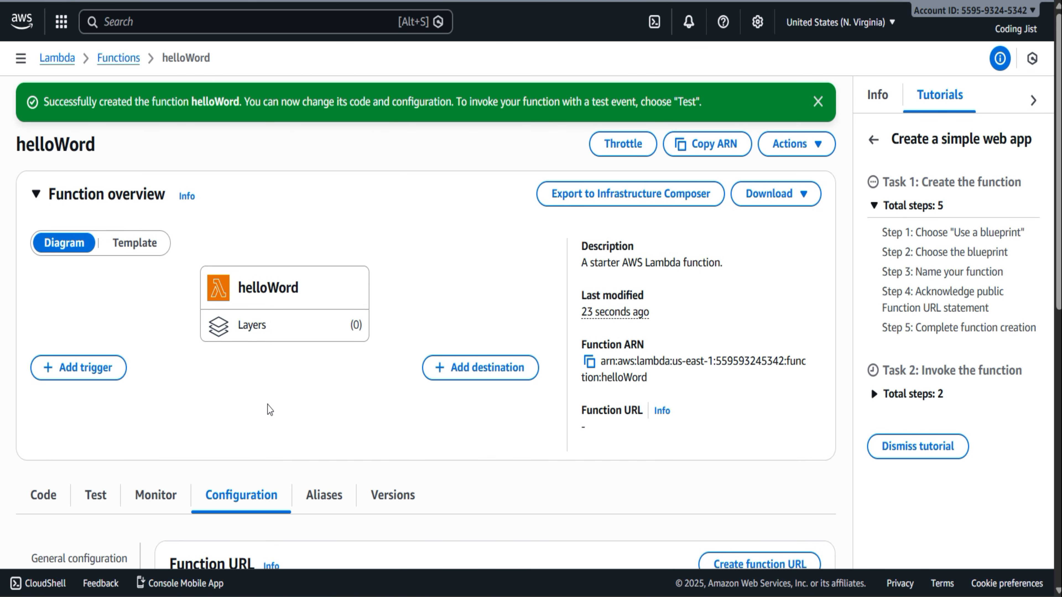
Dismiss the success banner and create a function URL for helloWord with the AWS_IAM auth type
click(817, 102)
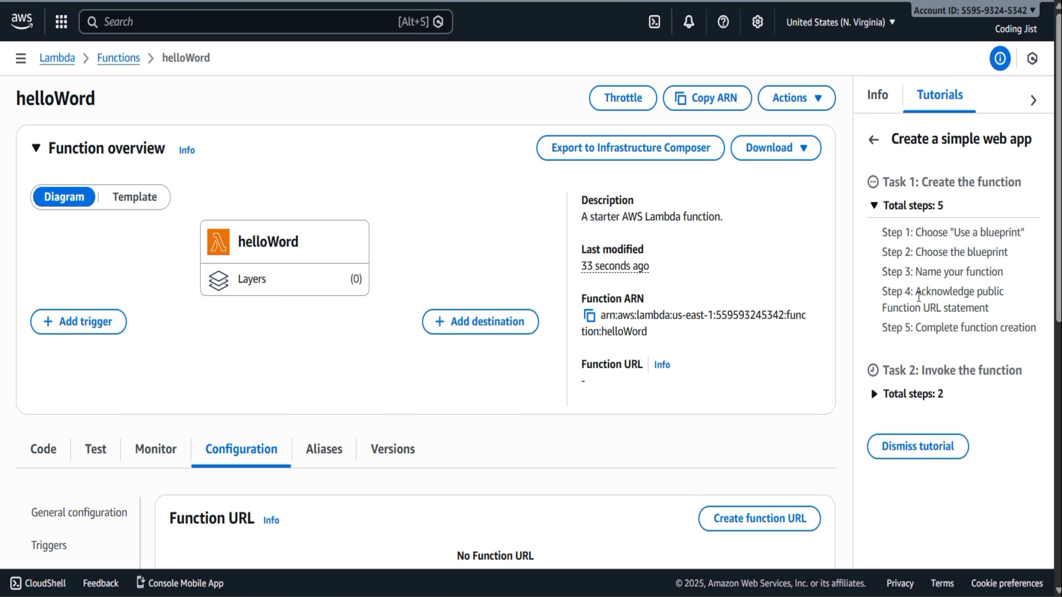
drag(917, 295, 1007, 316)
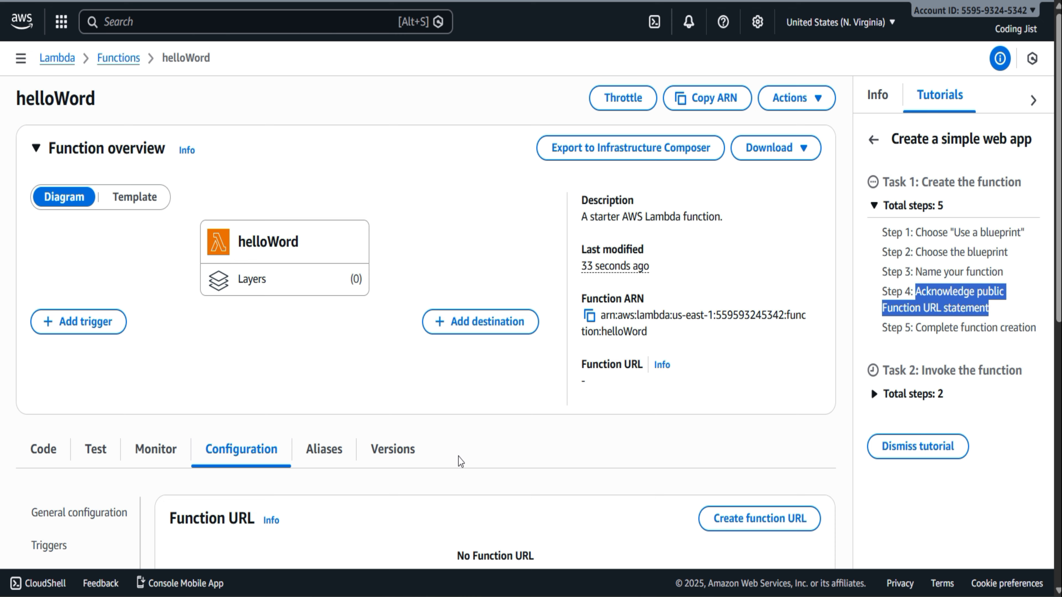
scroll(460, 461, down, 5)
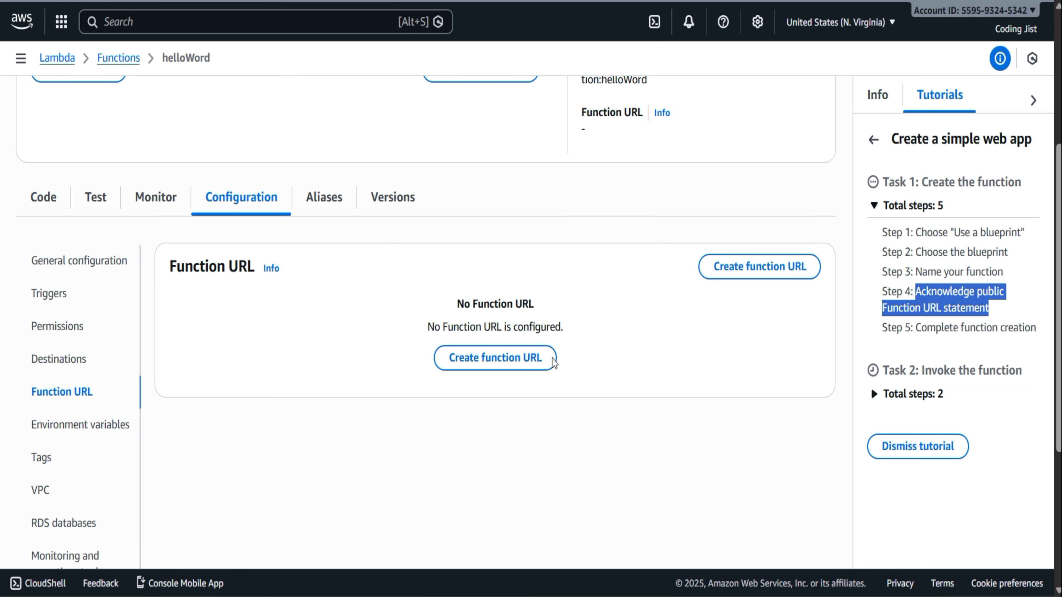
click(485, 358)
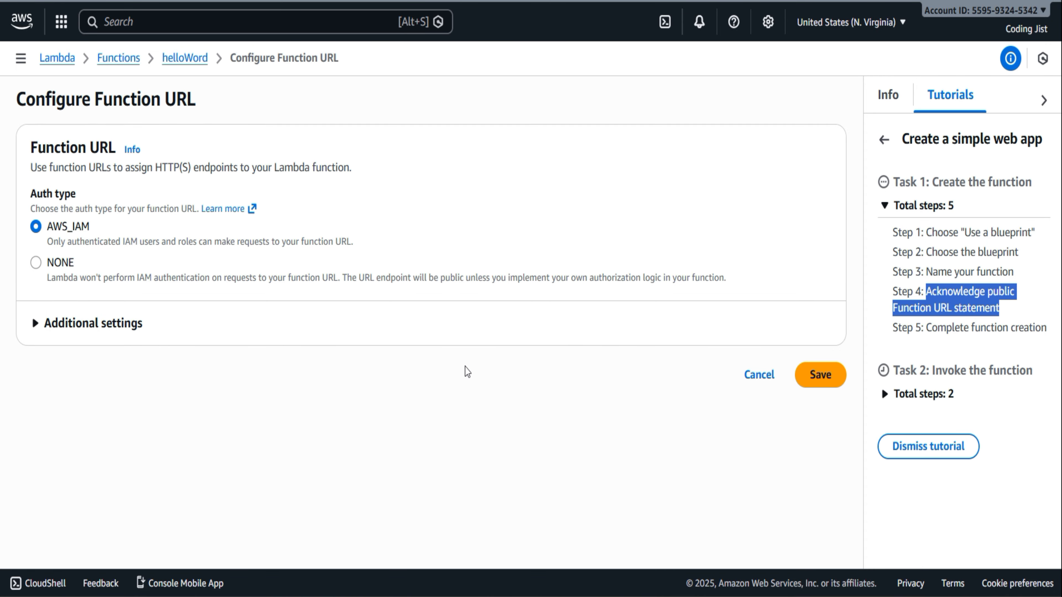
click(831, 377)
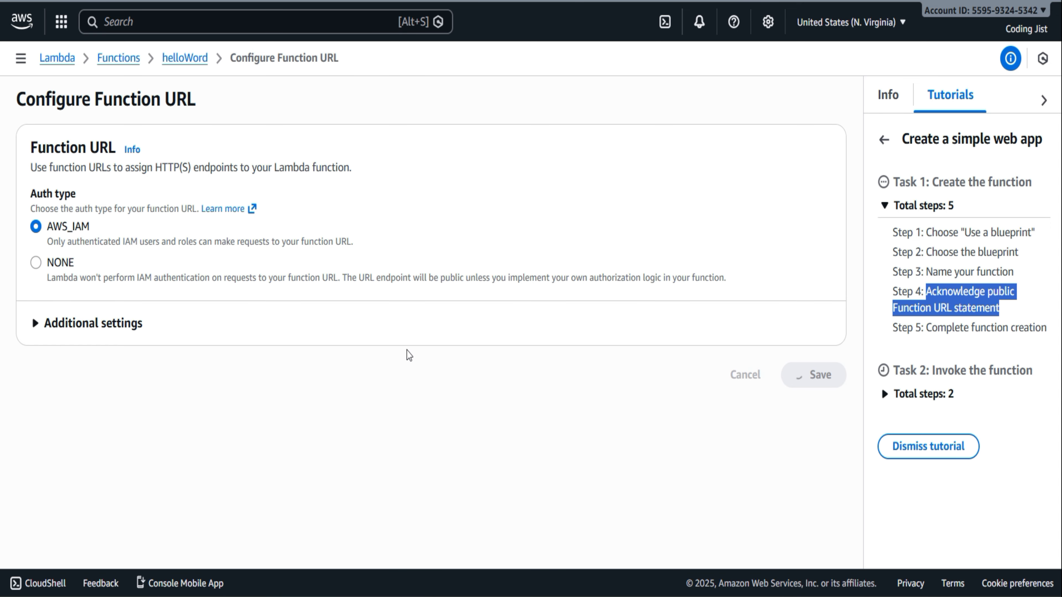
Review helloWord's new function URL, open it from the function overview to invoke the function, and return to the function page
scroll(406, 351, down, 5)
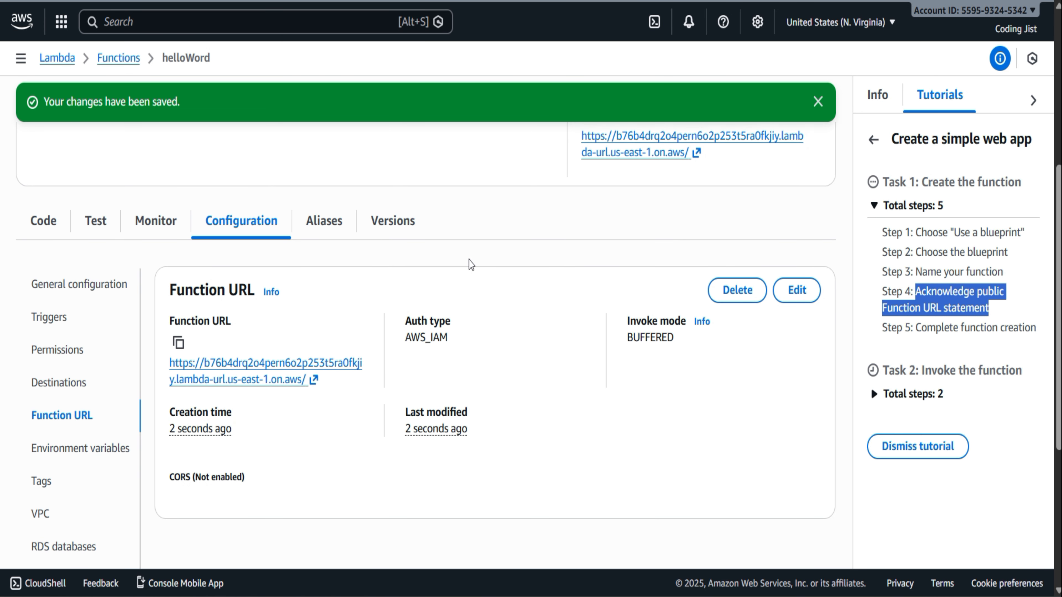
scroll(468, 260, up, 3)
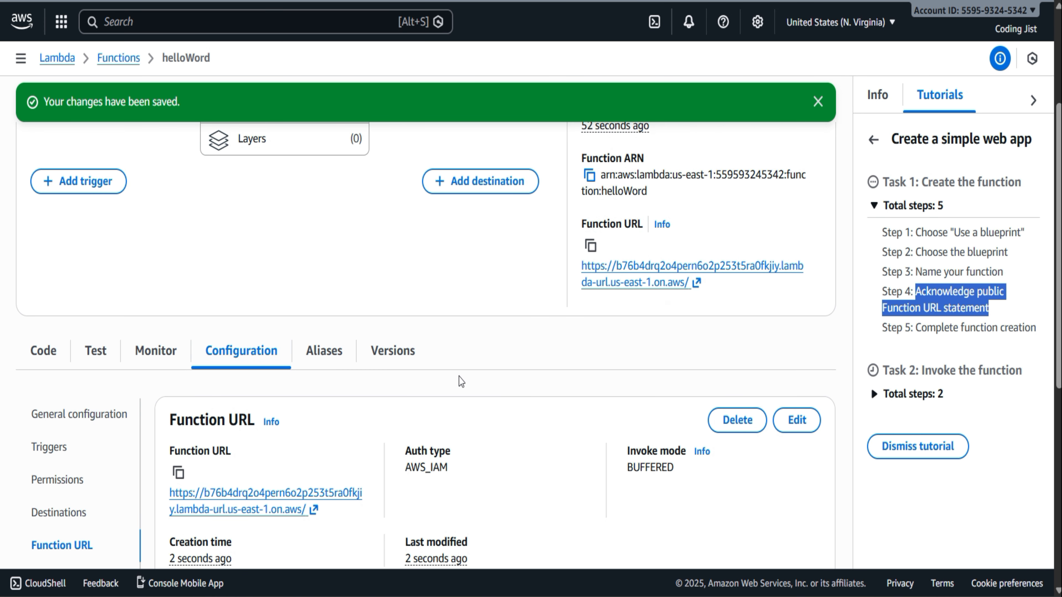
scroll(459, 377, down, 5)
scroll(459, 377, up, 6)
scroll(459, 377, up, 3)
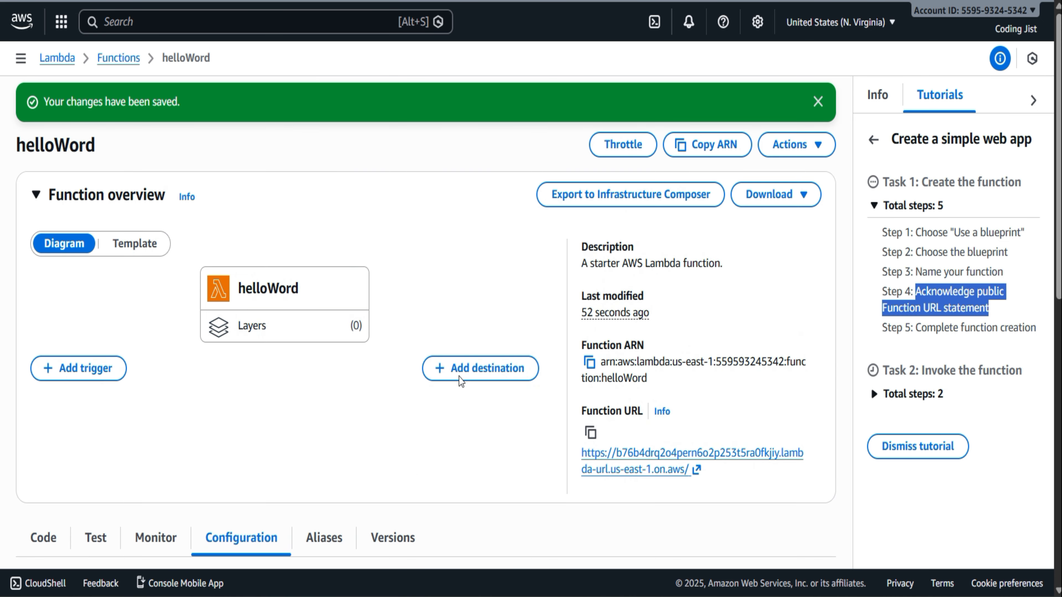
scroll(459, 377, down, 4)
click(669, 293)
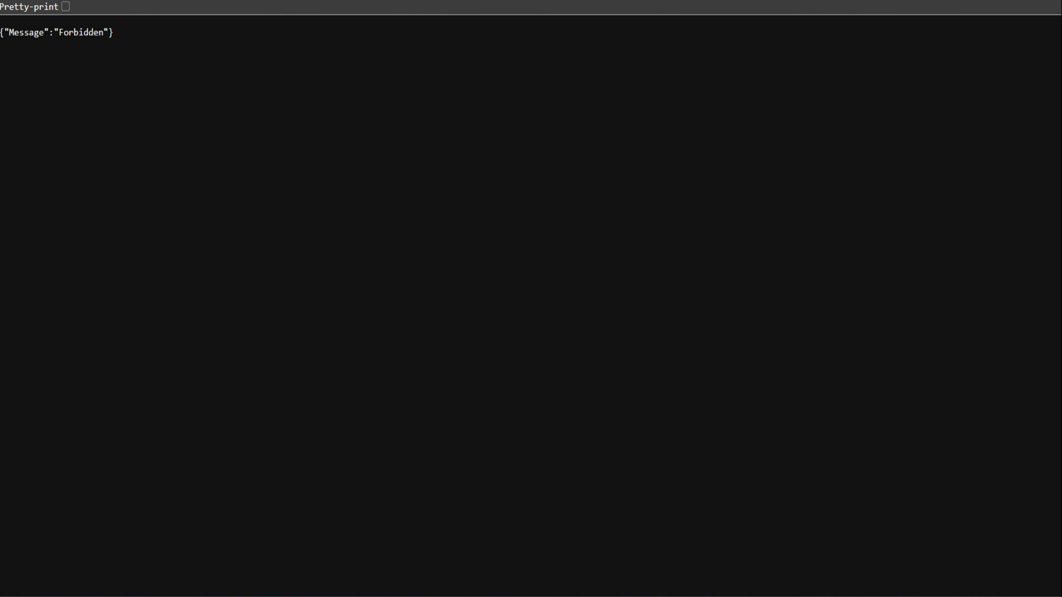
click(292, 0)
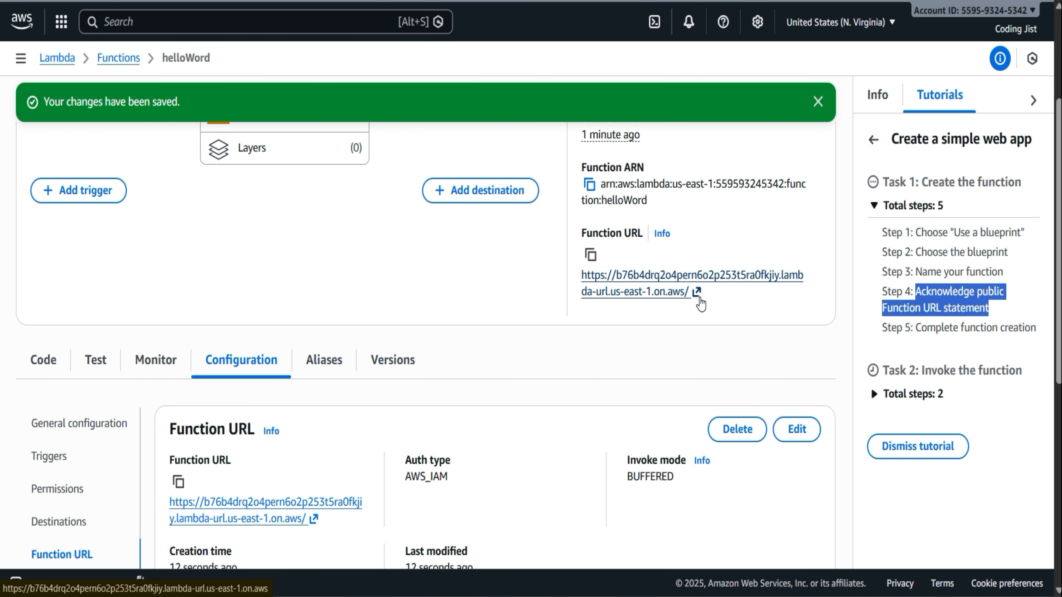
Expand the tutorial's Task 2 steps, invoke helloWord's function URL once more and close the response page
click(876, 400)
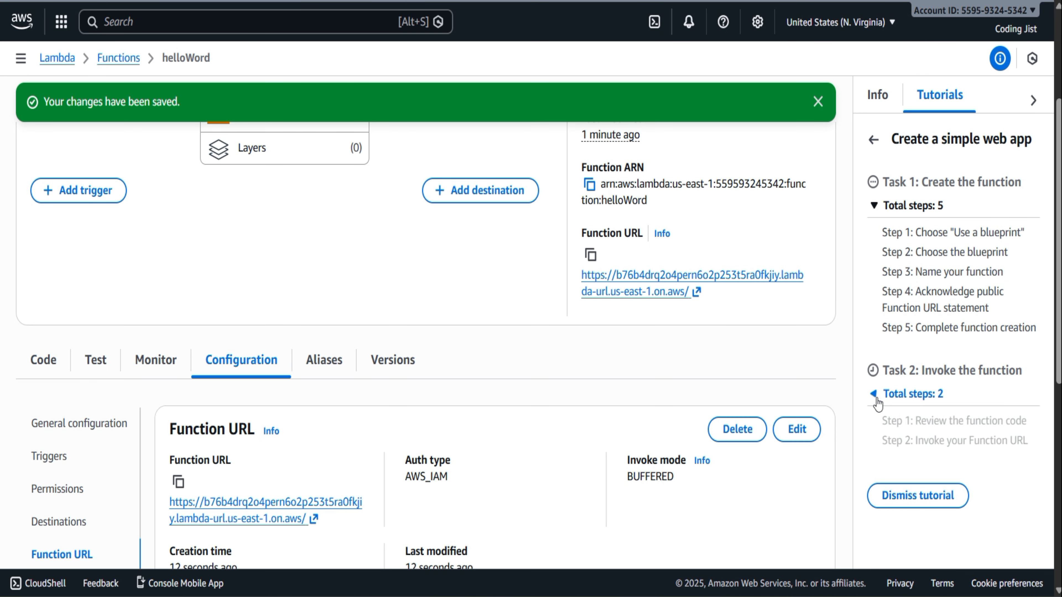
click(643, 292)
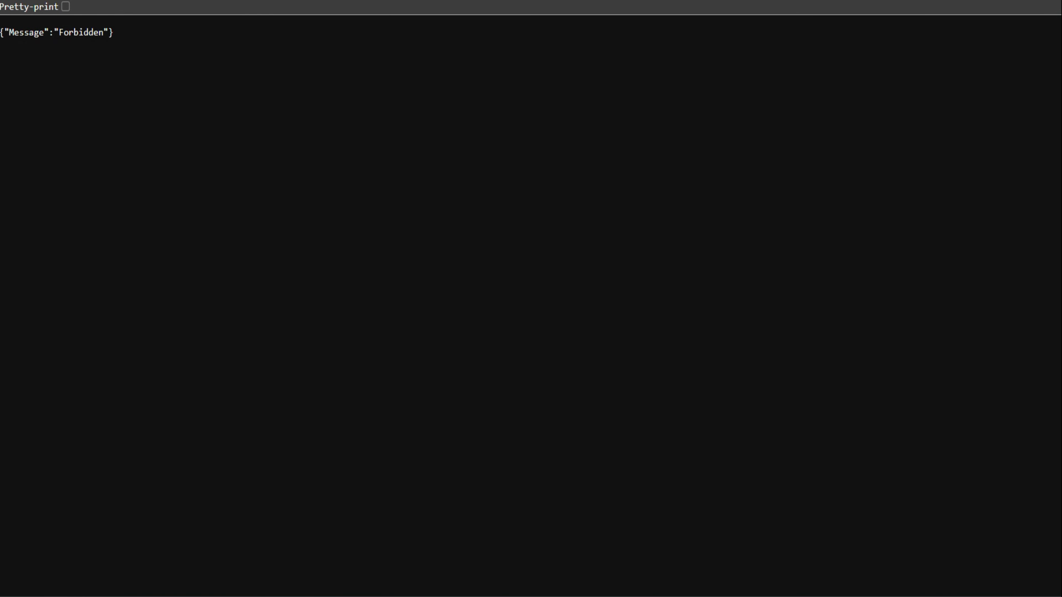
key(ctrl+w)
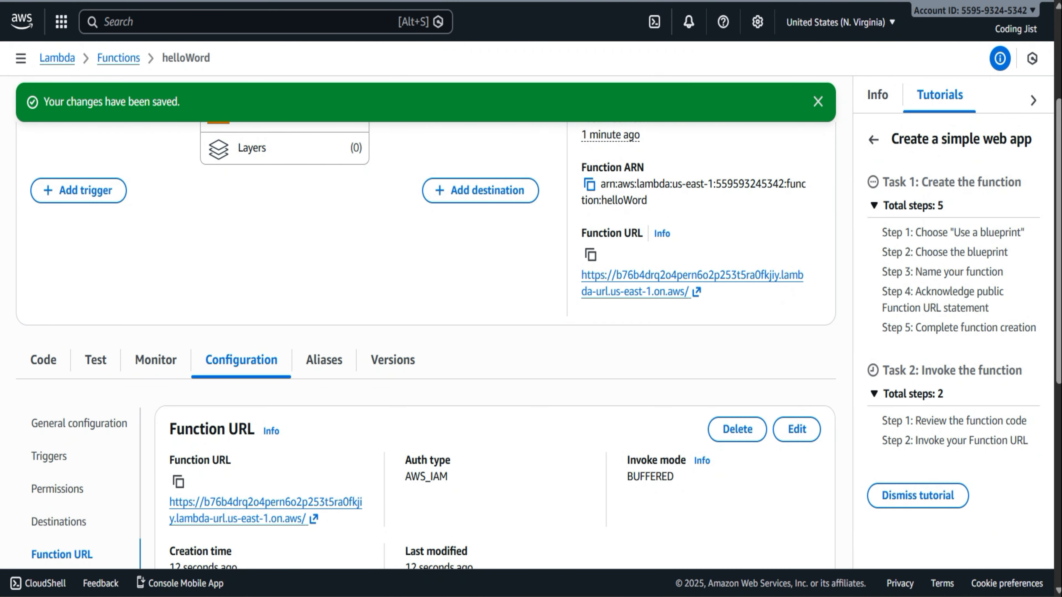
Open Console Home and check the credit activity statuses and total credits earned in the Explore AWS widget
click(104, 56)
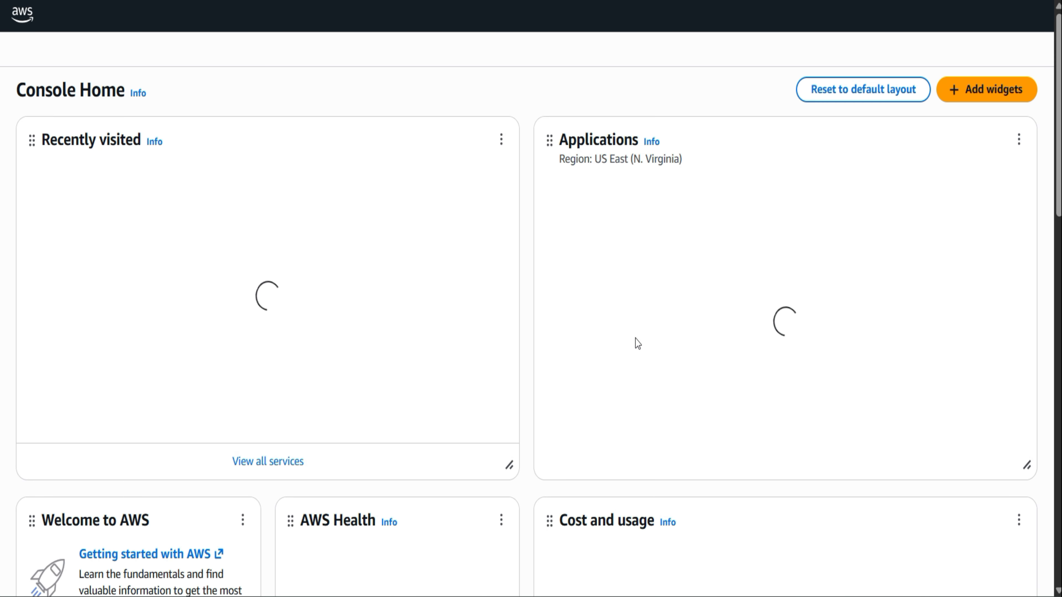
scroll(636, 341, down, 5)
scroll(636, 341, down, 5)
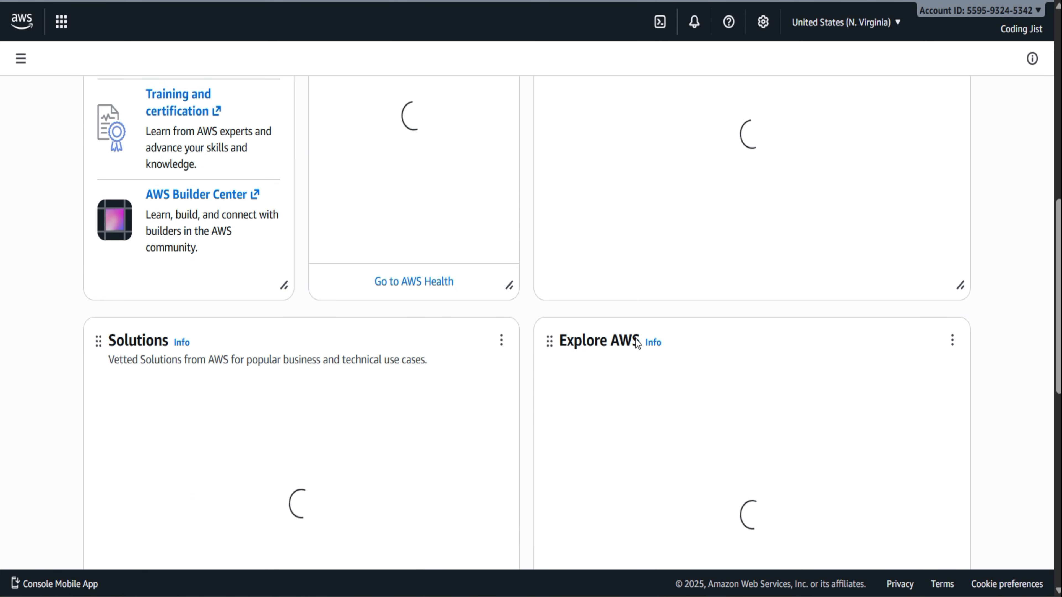
scroll(635, 341, up, 3)
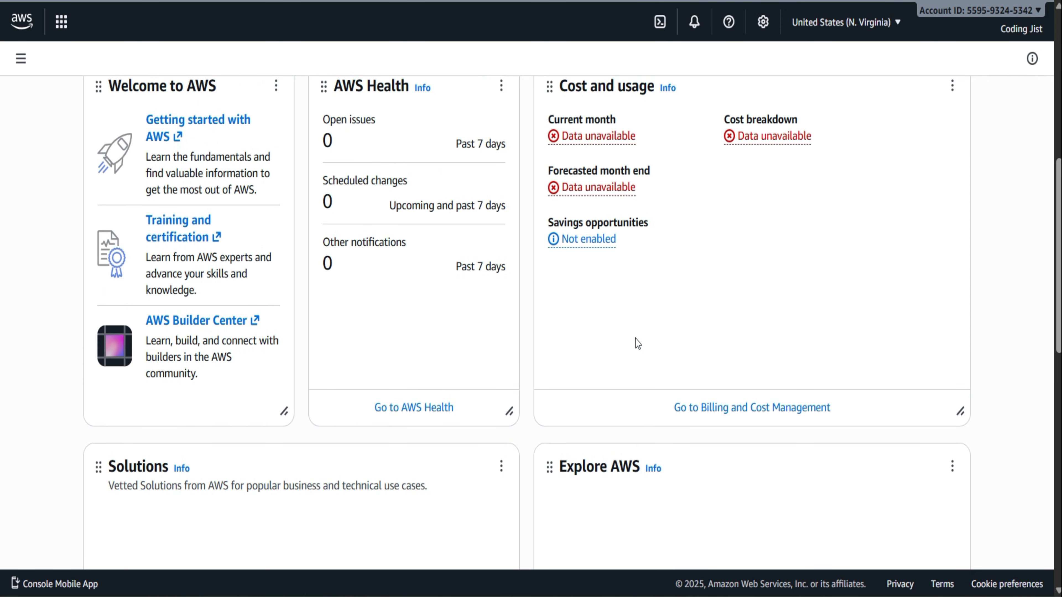
scroll(636, 341, down, 15)
scroll(636, 341, up, 5)
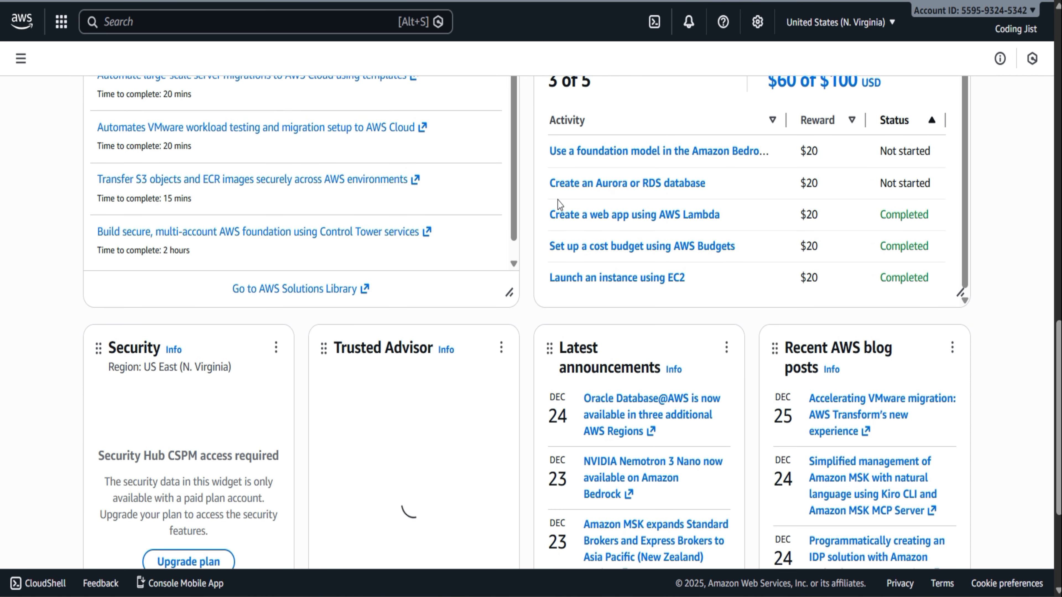
scroll(780, 288, up, 1)
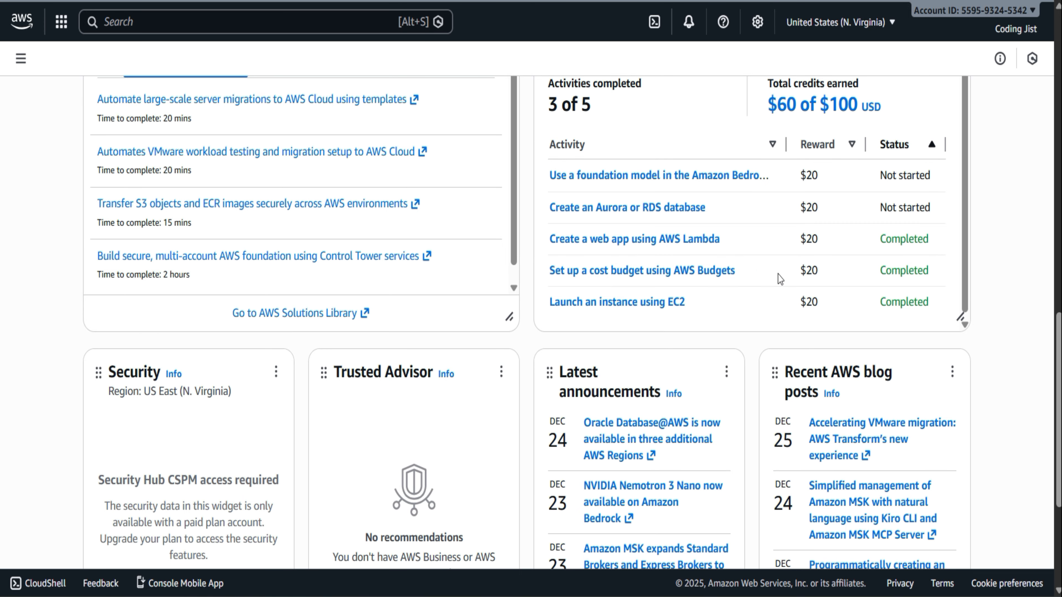
scroll(780, 279, up, 1)
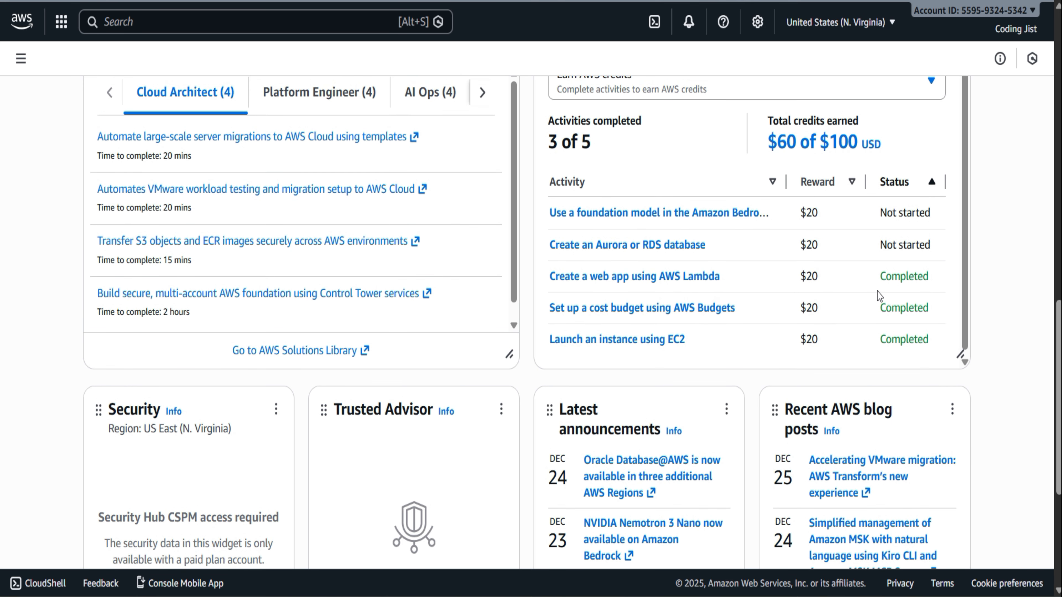
scroll(877, 295, up, 1)
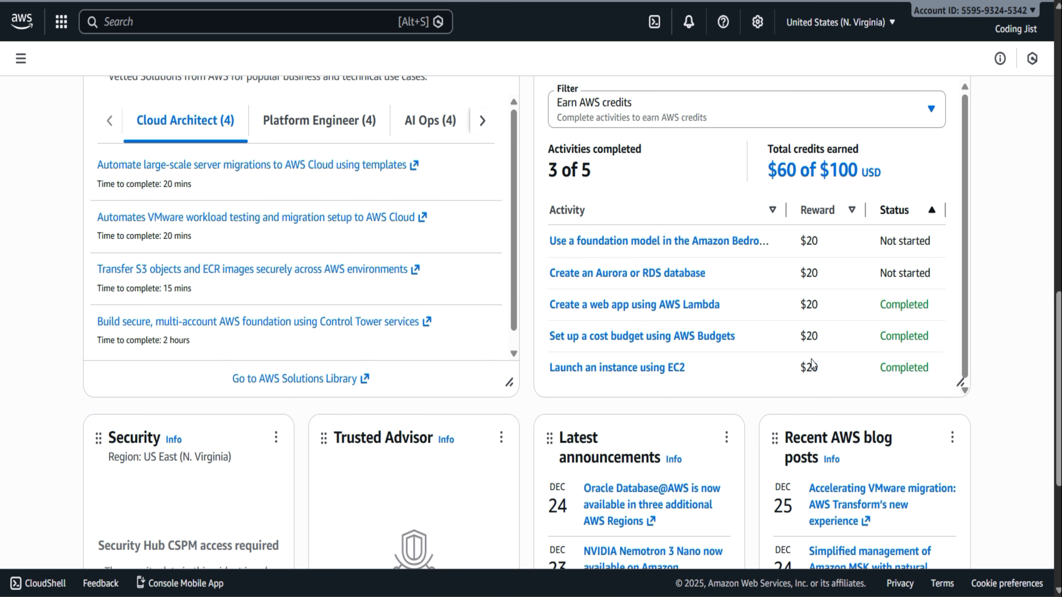
scroll(811, 365, up, 2)
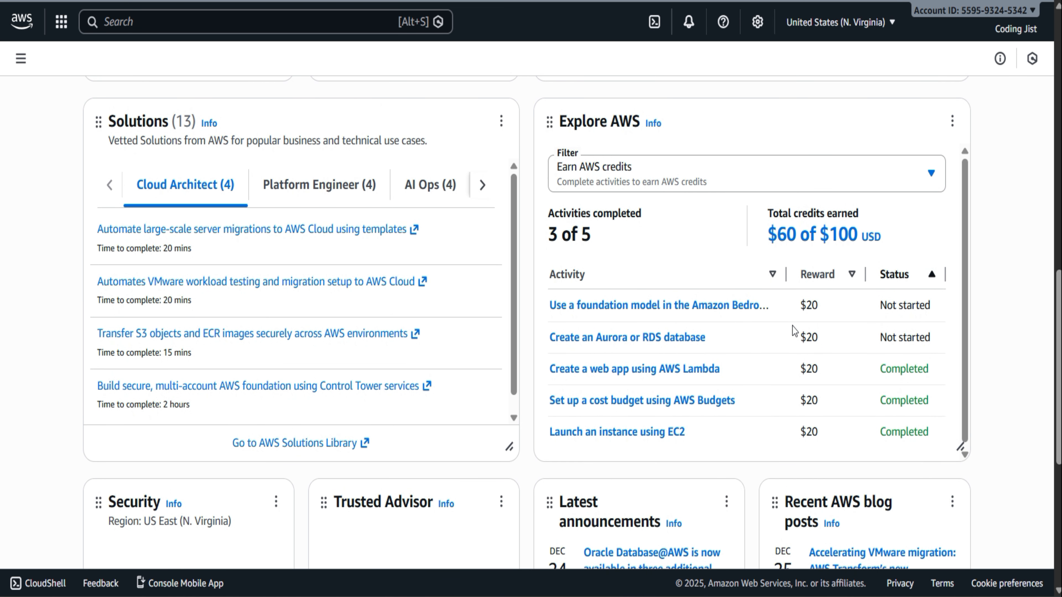
Widen the Activity column in the Explore AWS widget to read the longer activity names, and narrow it again
drag(790, 274, 836, 275)
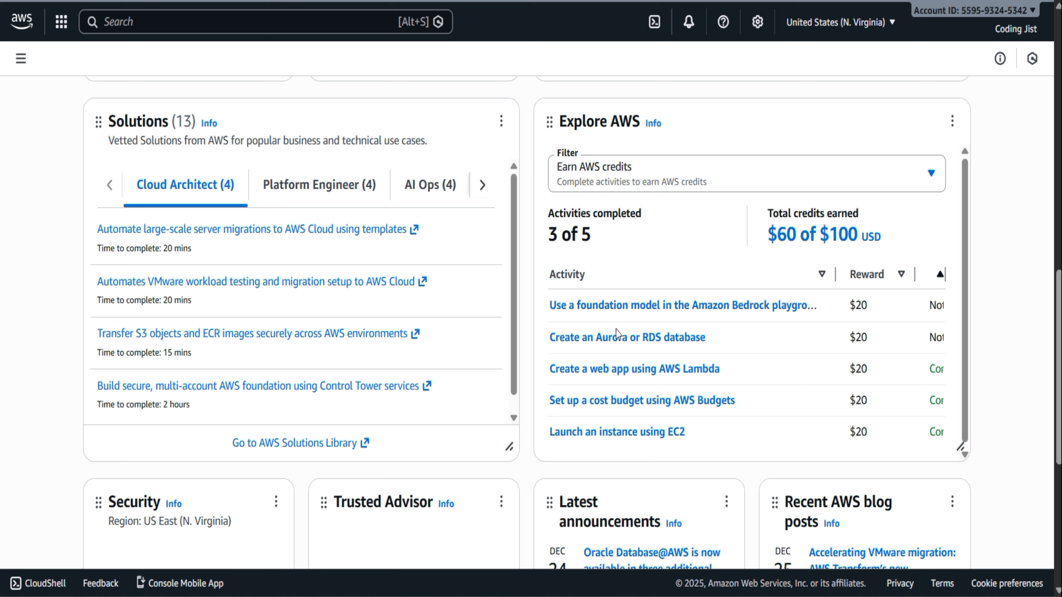
scroll(838, 339, right, 1)
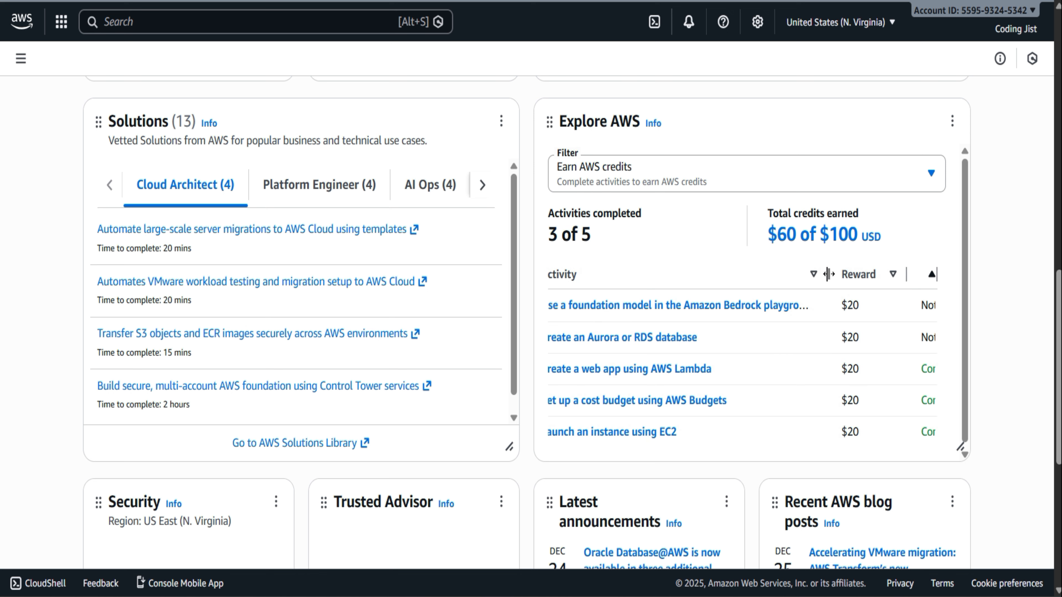
drag(828, 275, 794, 280)
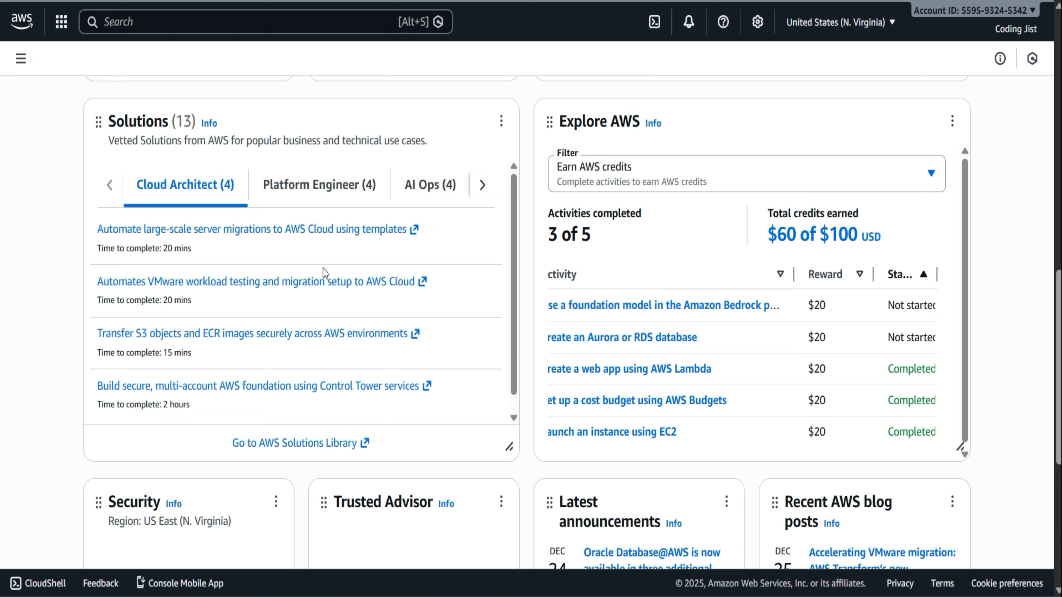
Open the Lambda functions list from the recently visited services on Console Home
scroll(325, 273, up, 15)
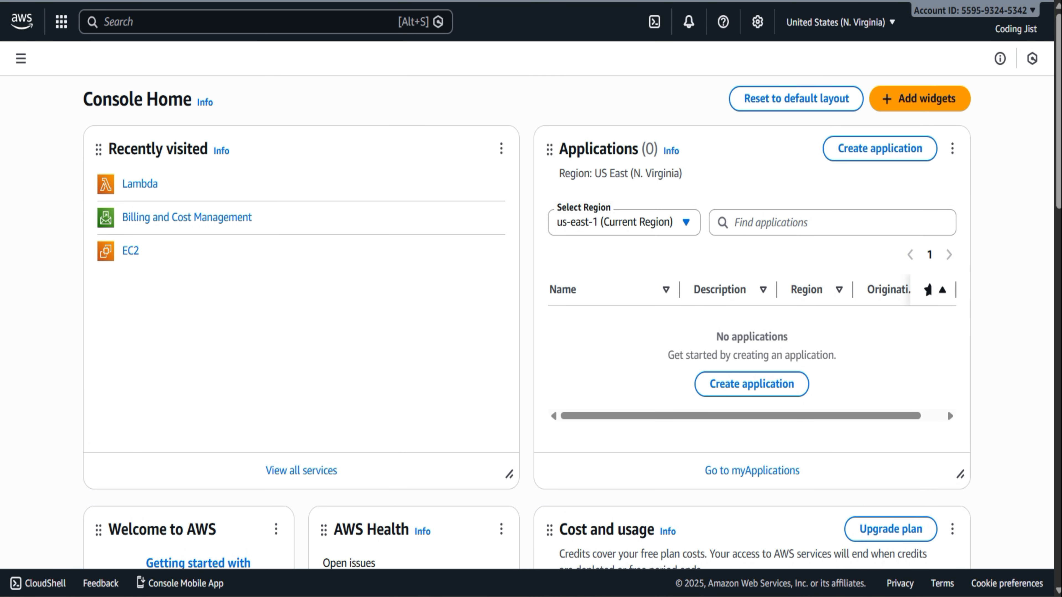
click(20, 58)
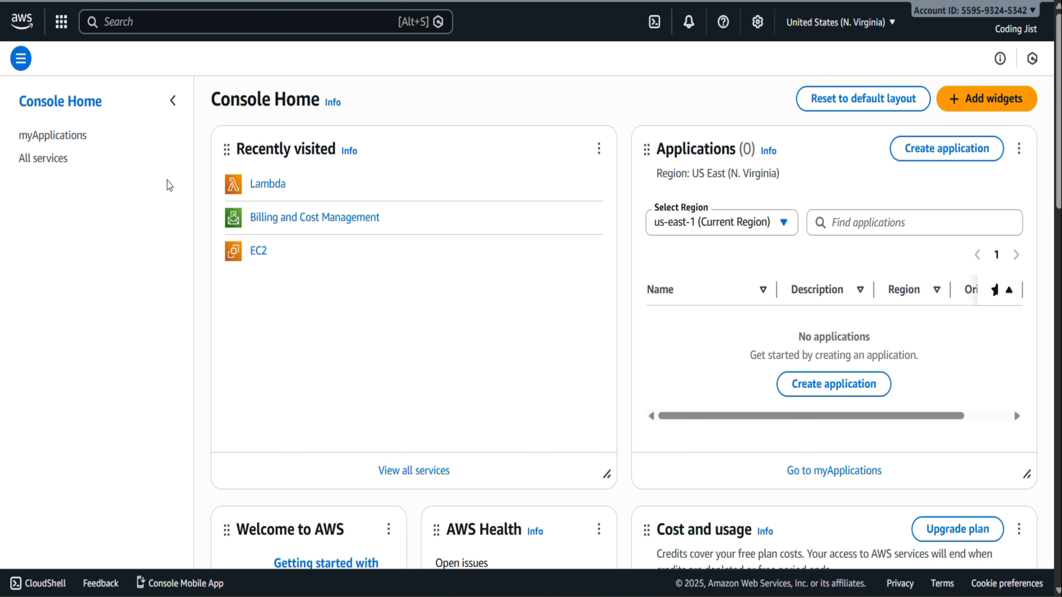
click(268, 184)
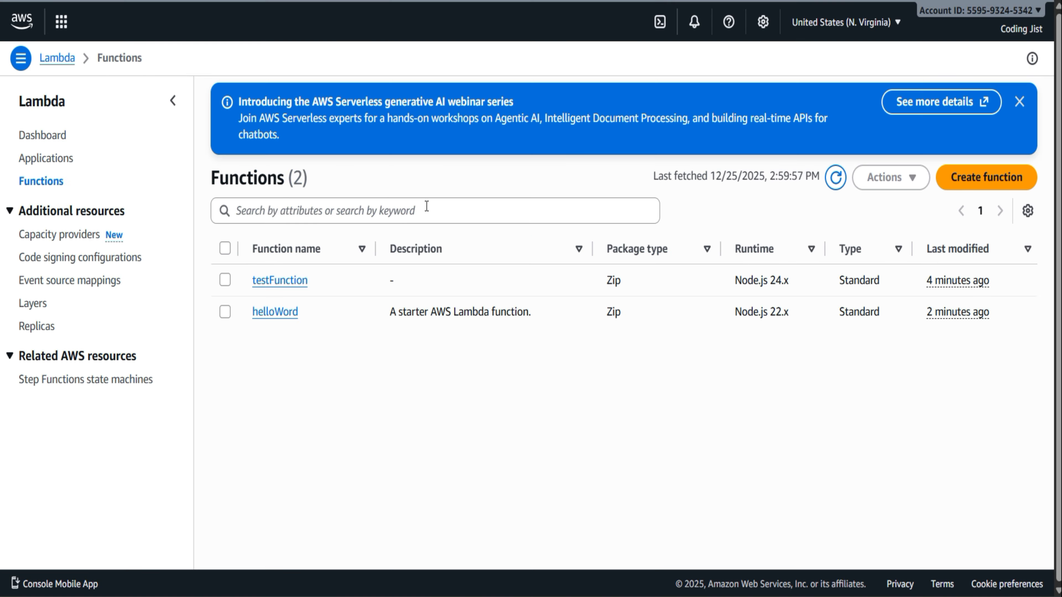
click(225, 300)
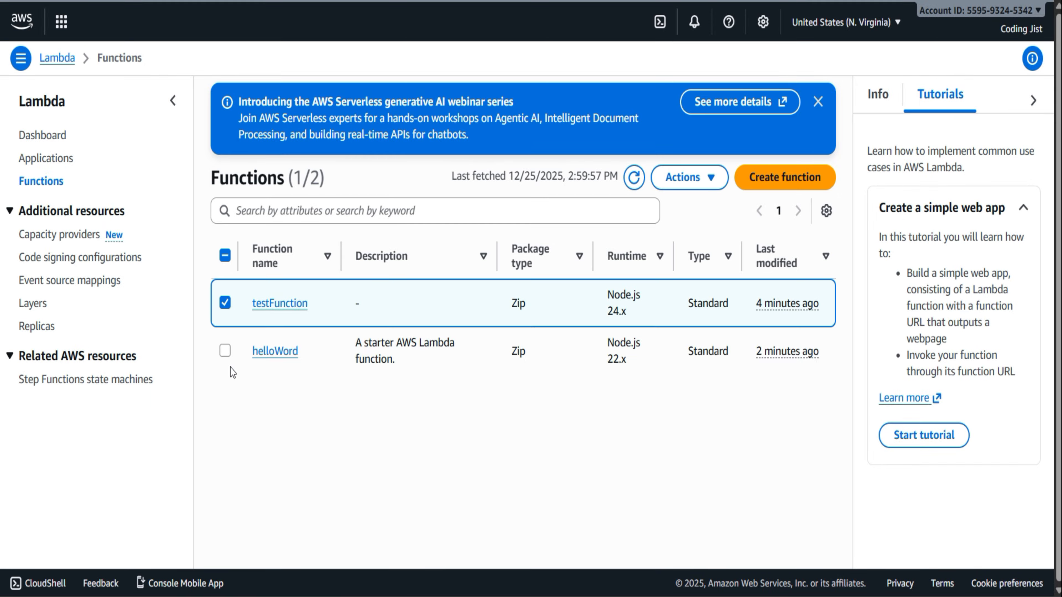
click(225, 351)
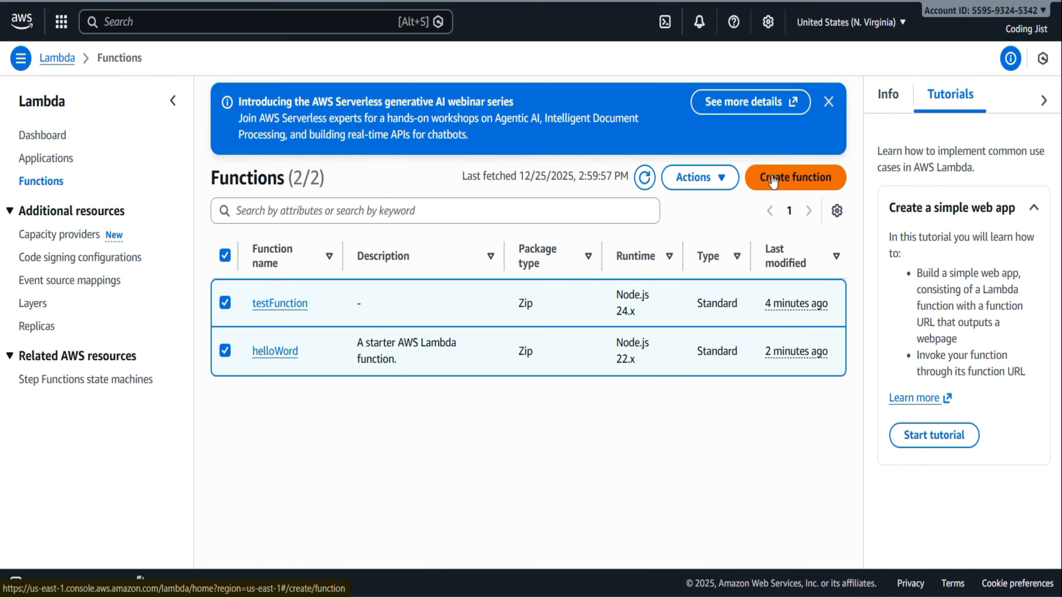
click(793, 185)
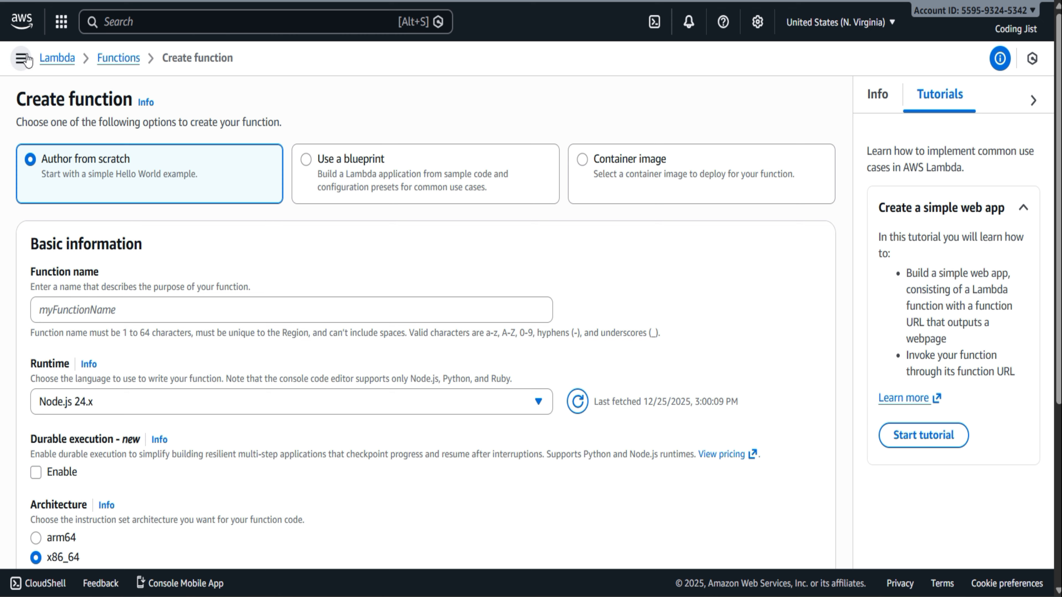
click(118, 59)
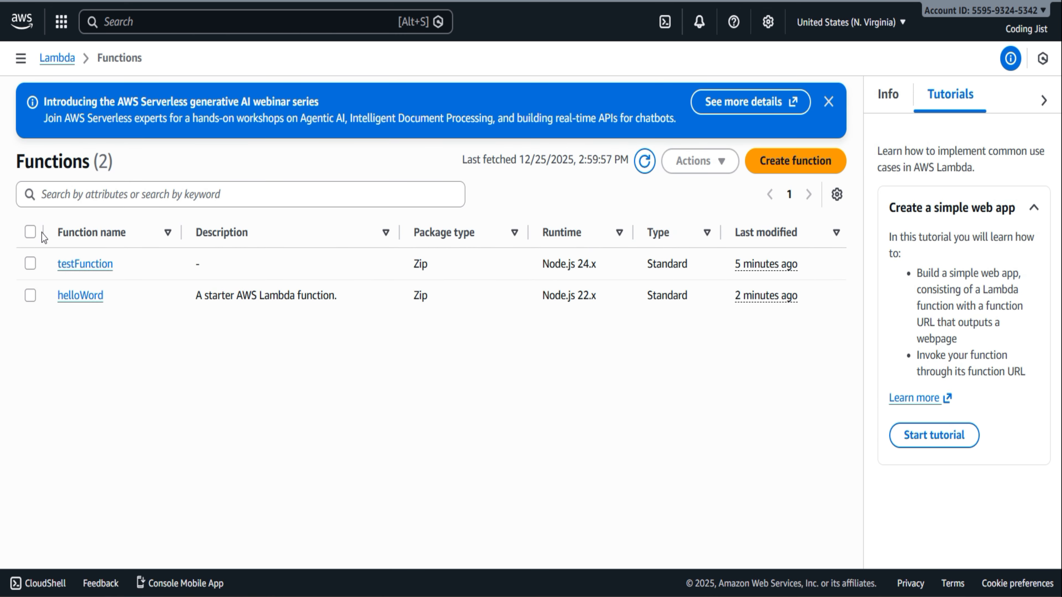
click(30, 232)
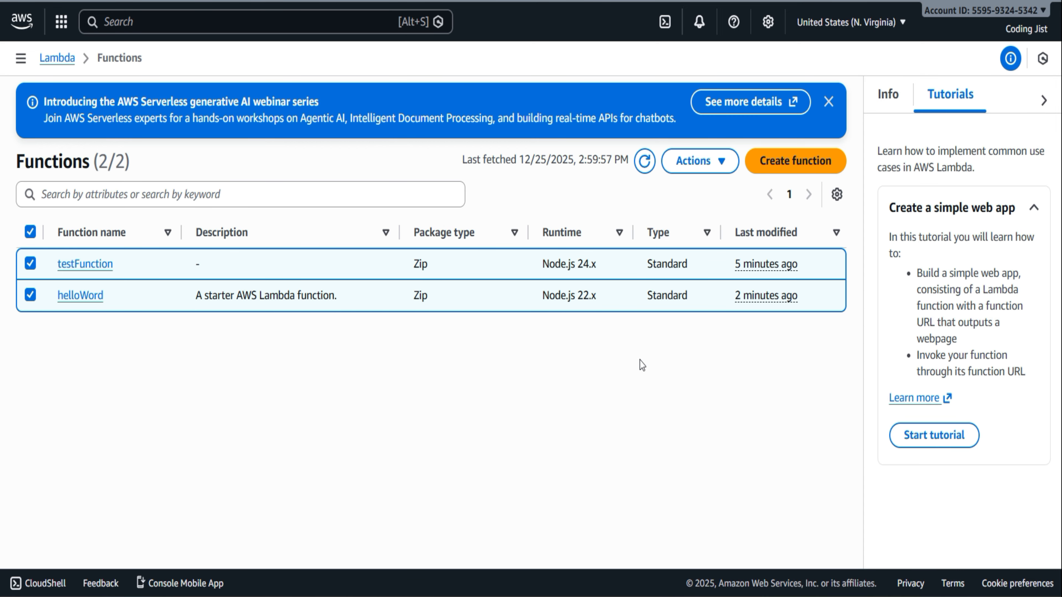
Delete the Lambda function testFunction, entering "confirm" to approve the deletion
click(84, 265)
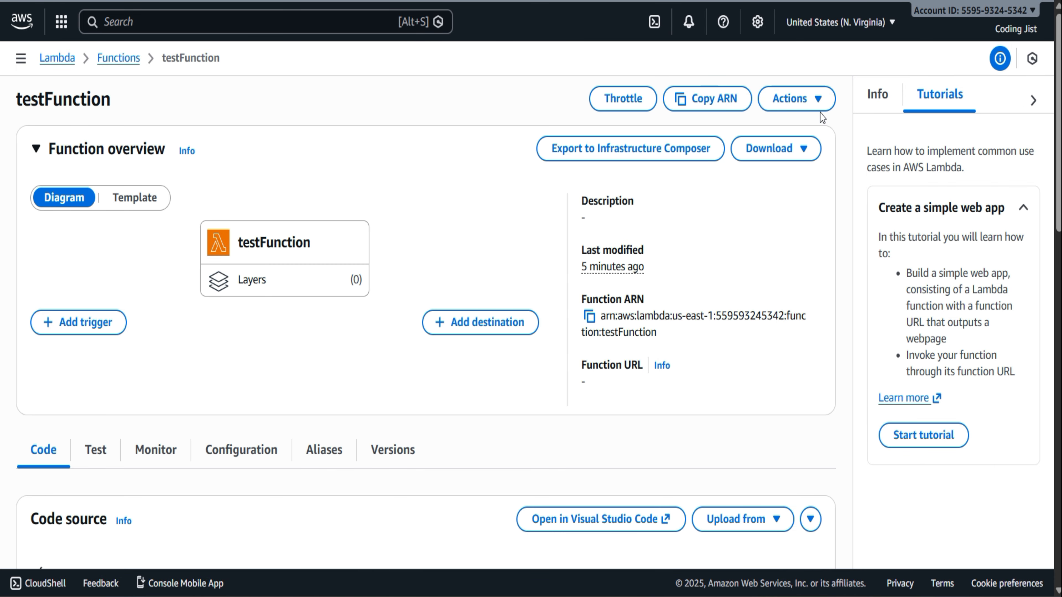
click(819, 102)
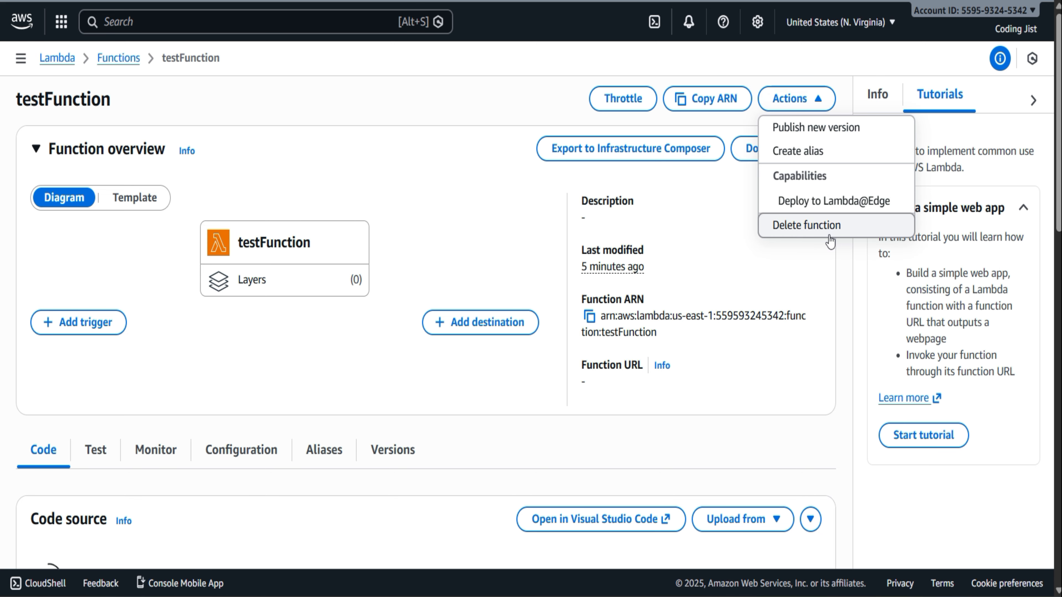
click(821, 227)
click(417, 338)
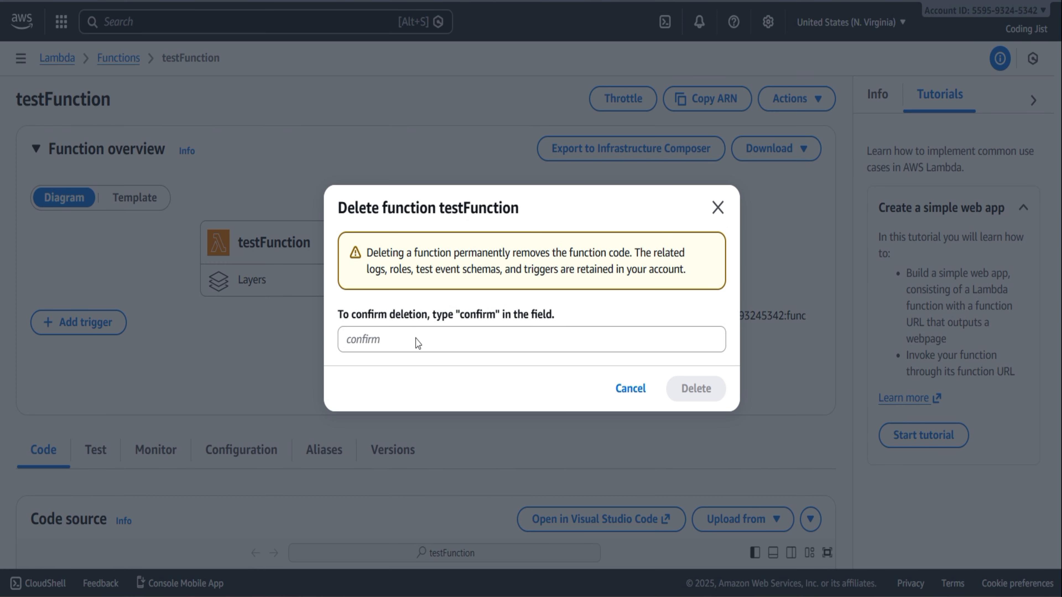
click(417, 338)
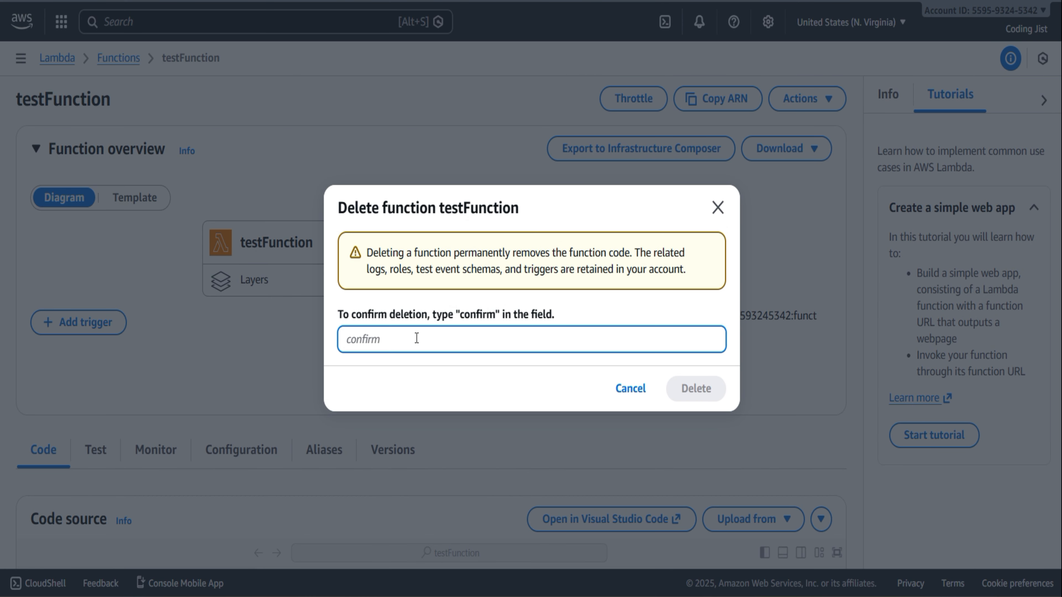
text(confirm)
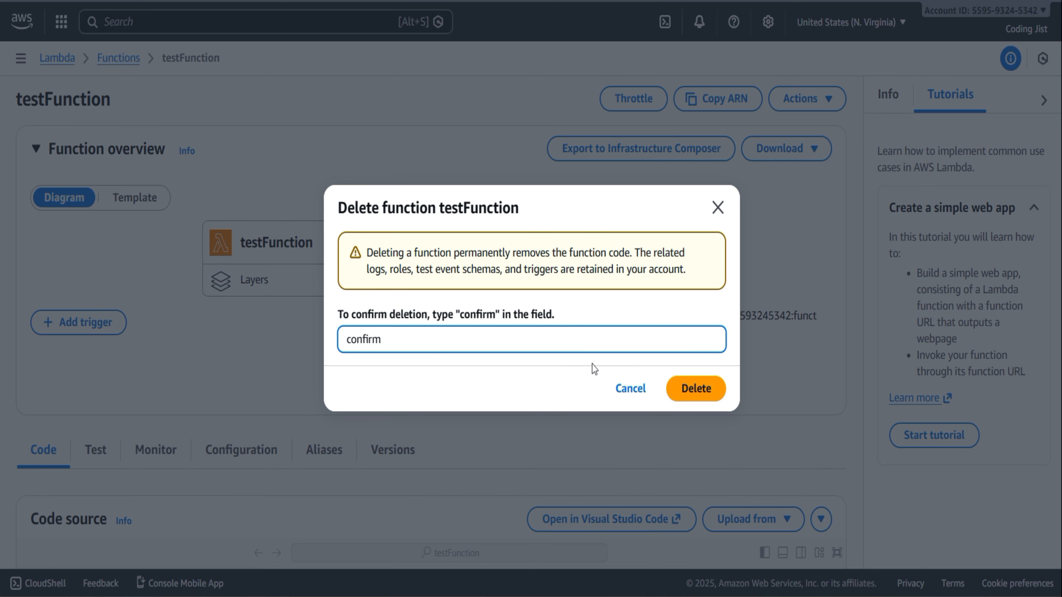
click(696, 386)
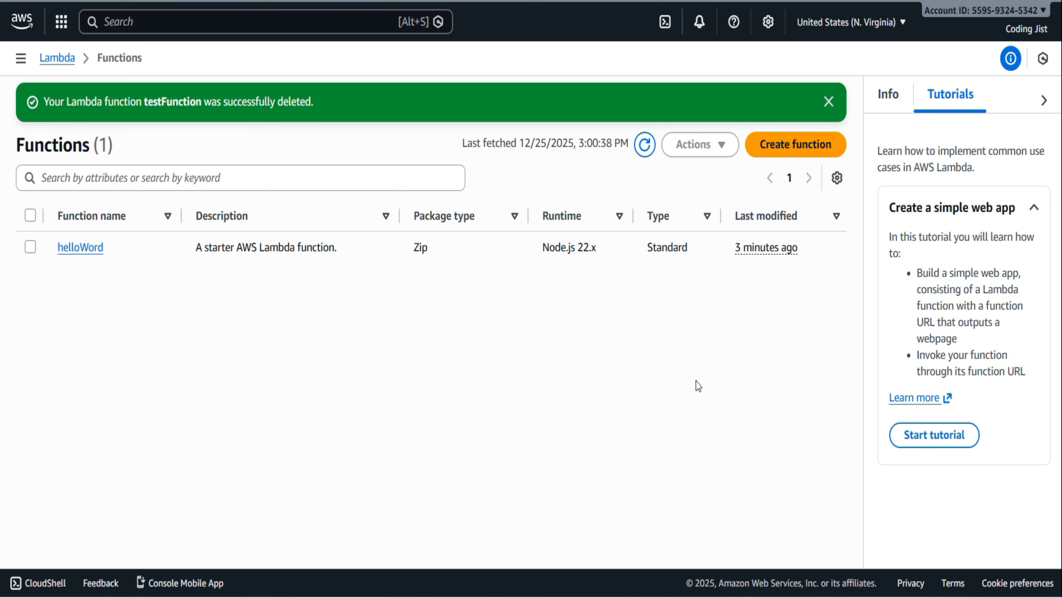
Delete the Lambda function helloWord from its detail page, entering "confirm" to approve the deletion, and dismiss the notification
click(79, 247)
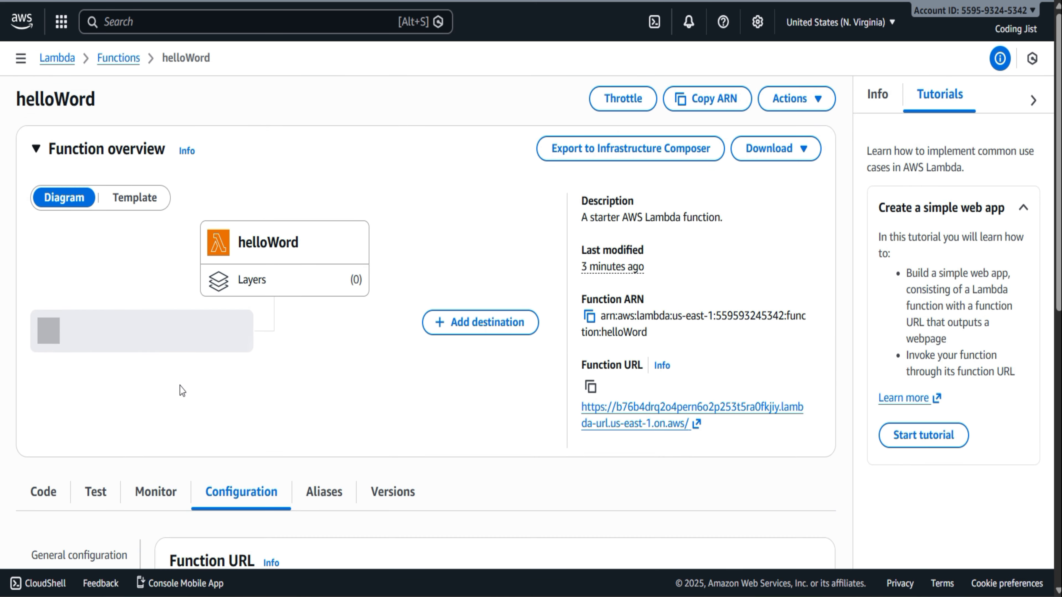
scroll(180, 387, down, 5)
scroll(181, 386, up, 5)
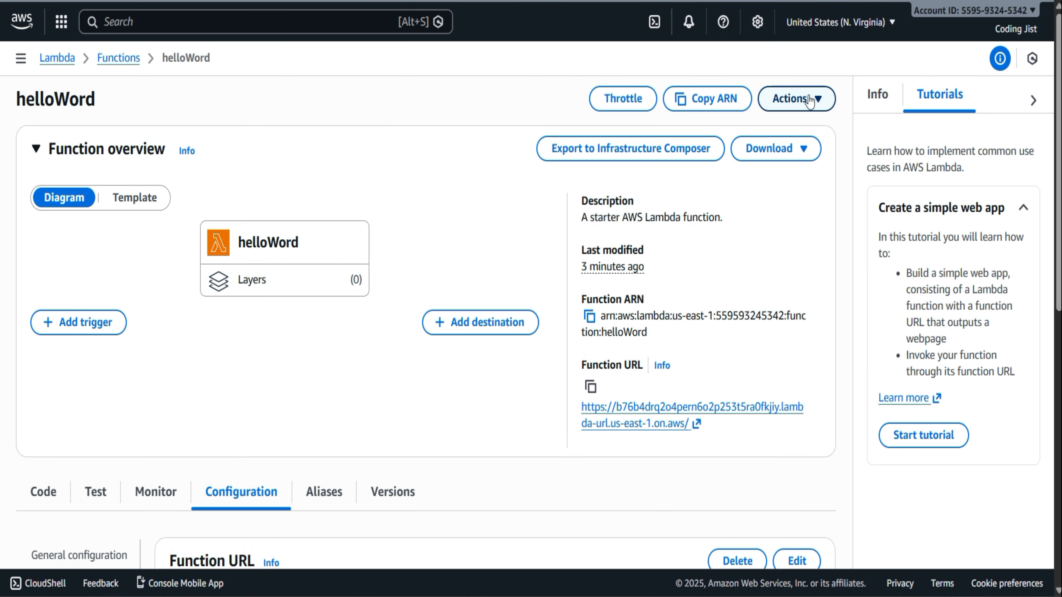
click(794, 99)
click(796, 226)
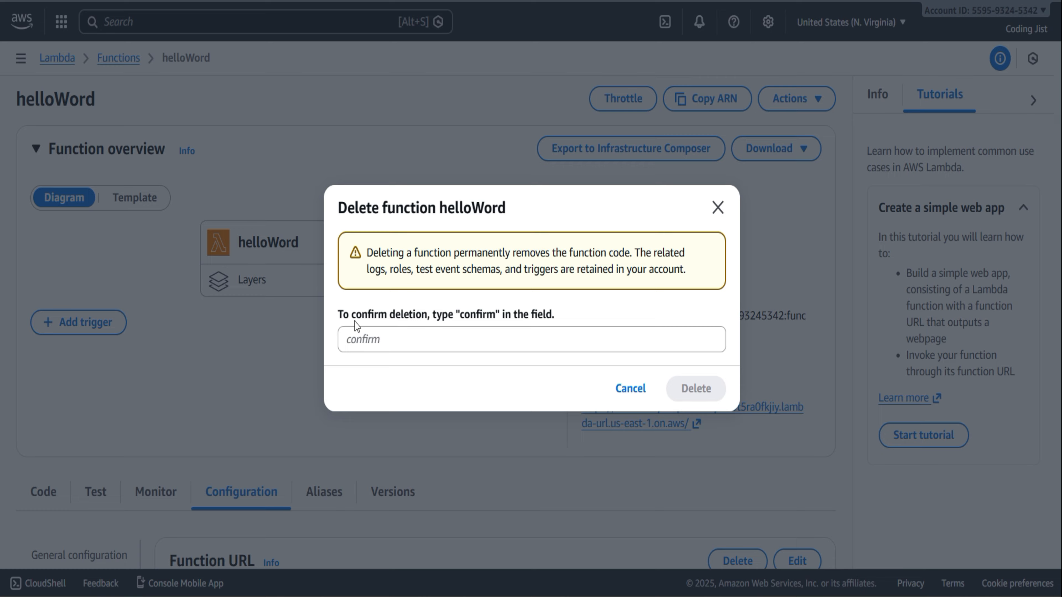
click(351, 339)
text(confir)
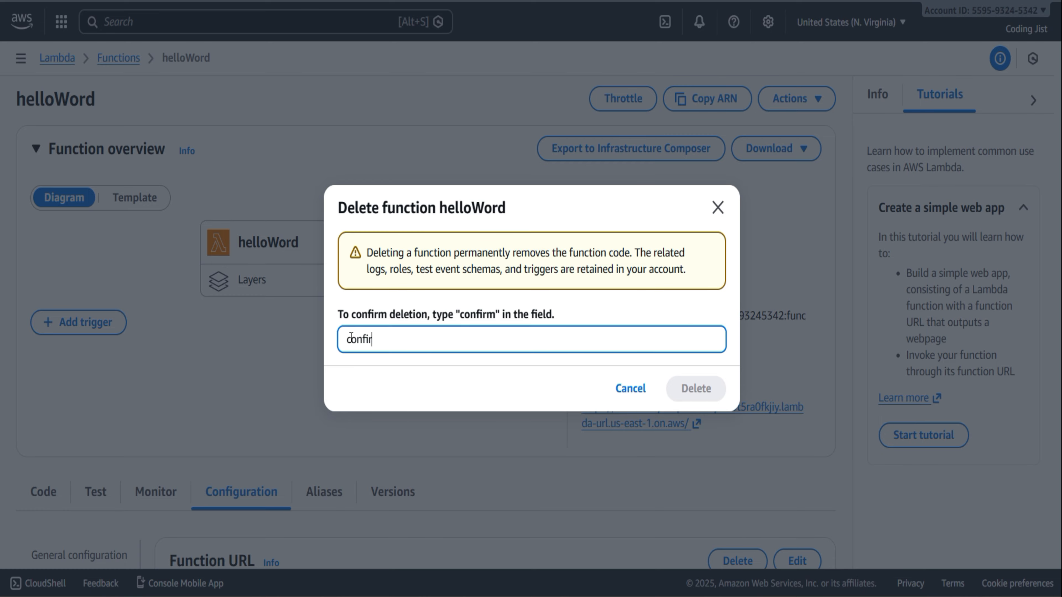
text(m)
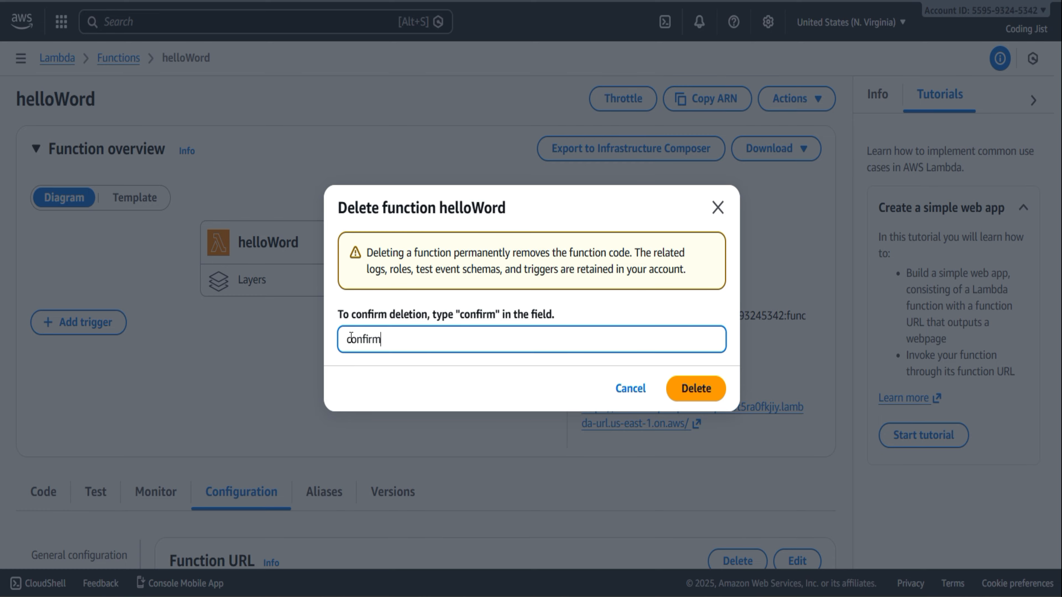
click(696, 389)
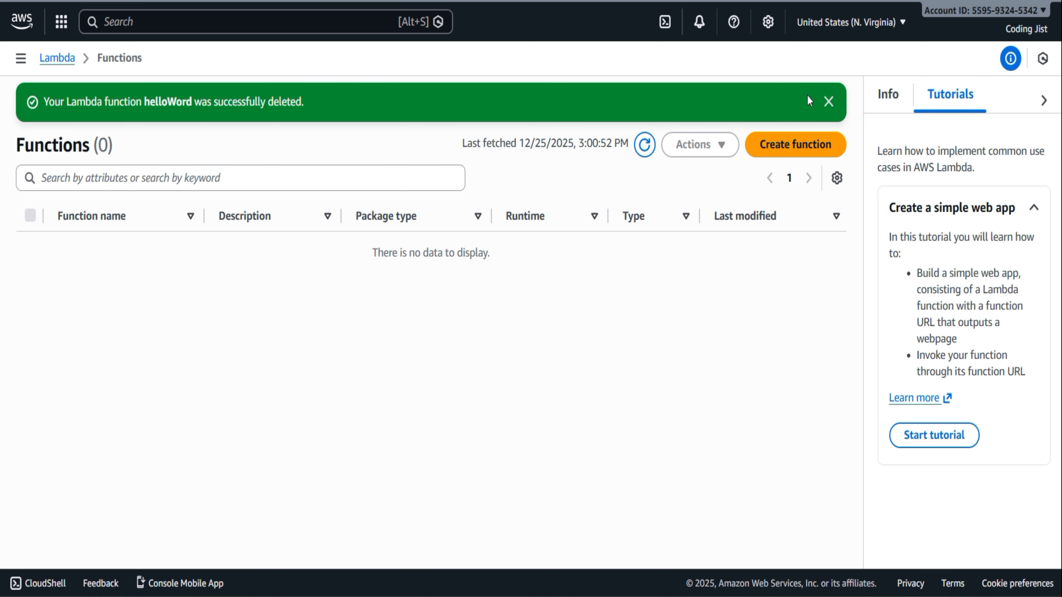
click(828, 103)
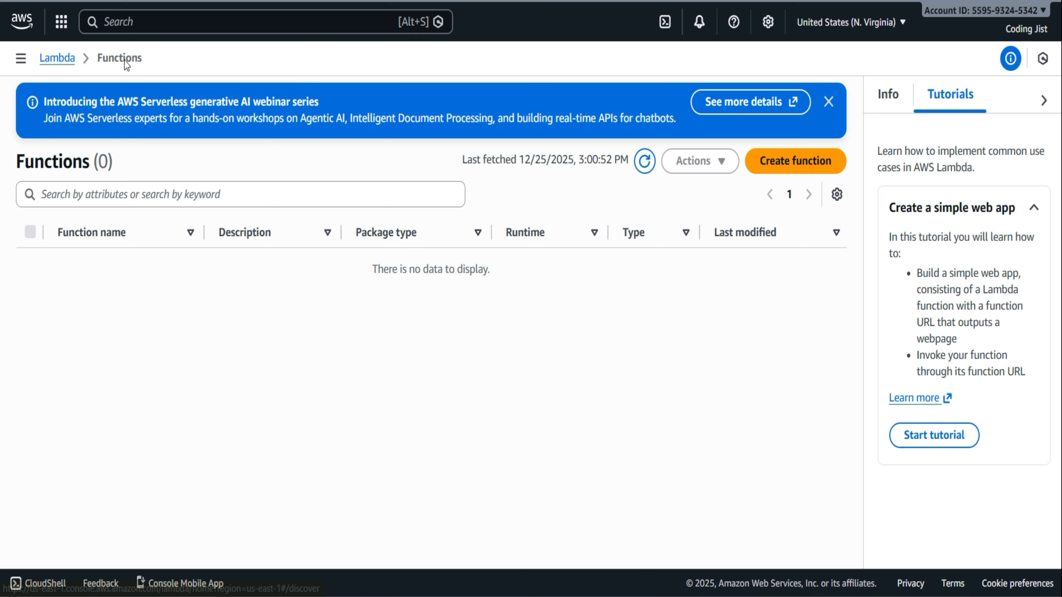
Open the Lambda dashboard and look over the regional resources and the top 10 functions charts
click(73, 62)
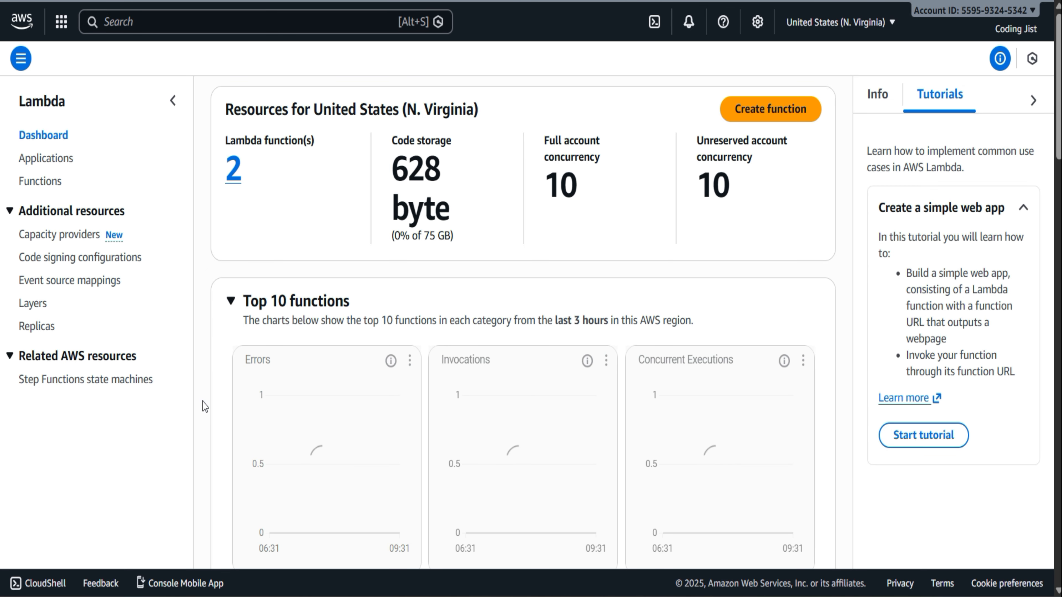
scroll(202, 402, down, 3)
scroll(203, 405, down, 10)
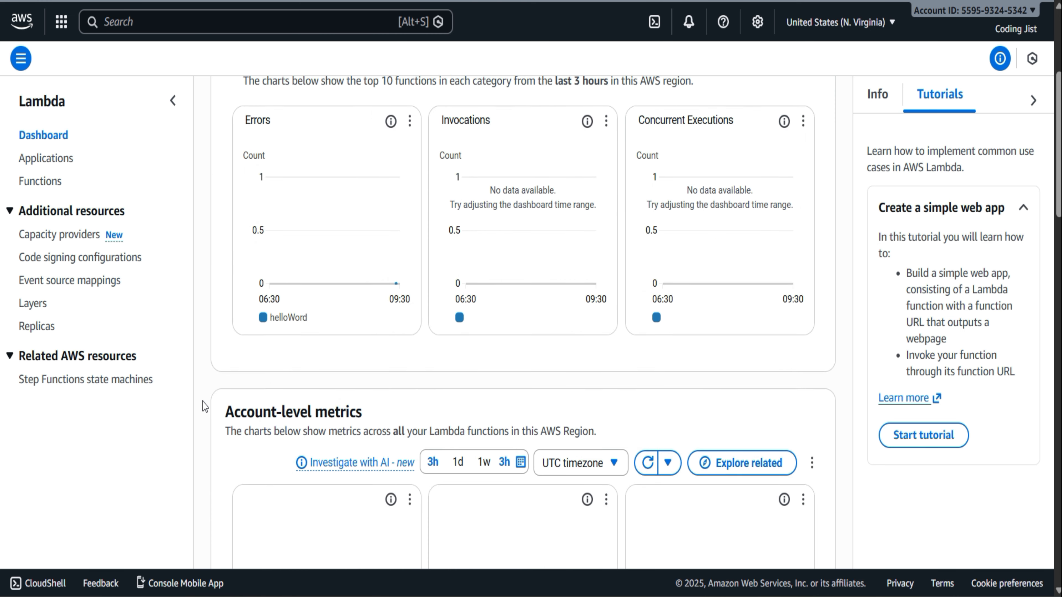
scroll(203, 405, up, 13)
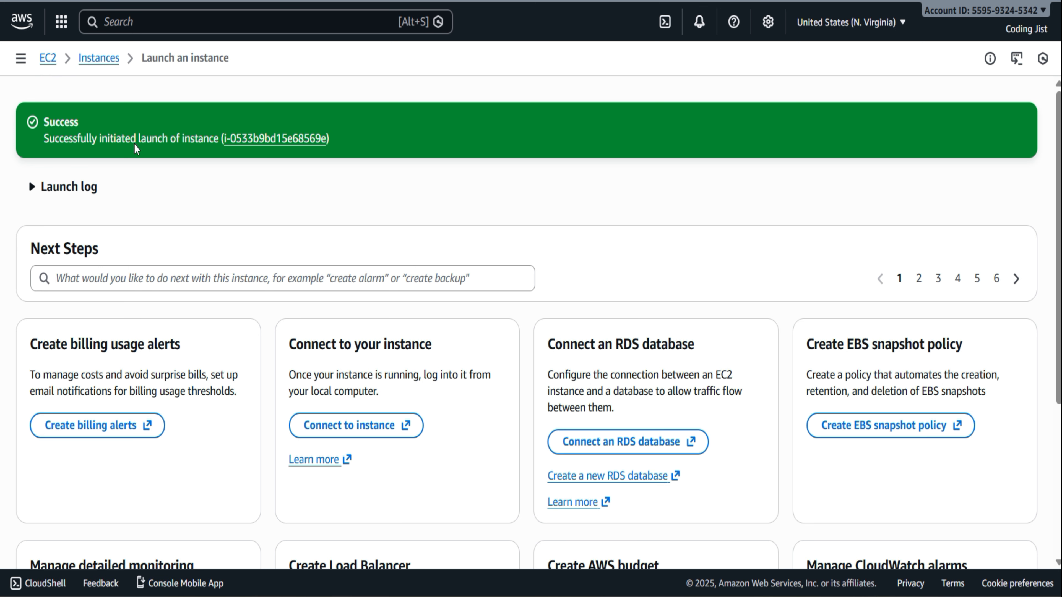
Return to Console Home and open the Amazon Bedrock foundation model activity from the Explore AWS widget
click(22, 19)
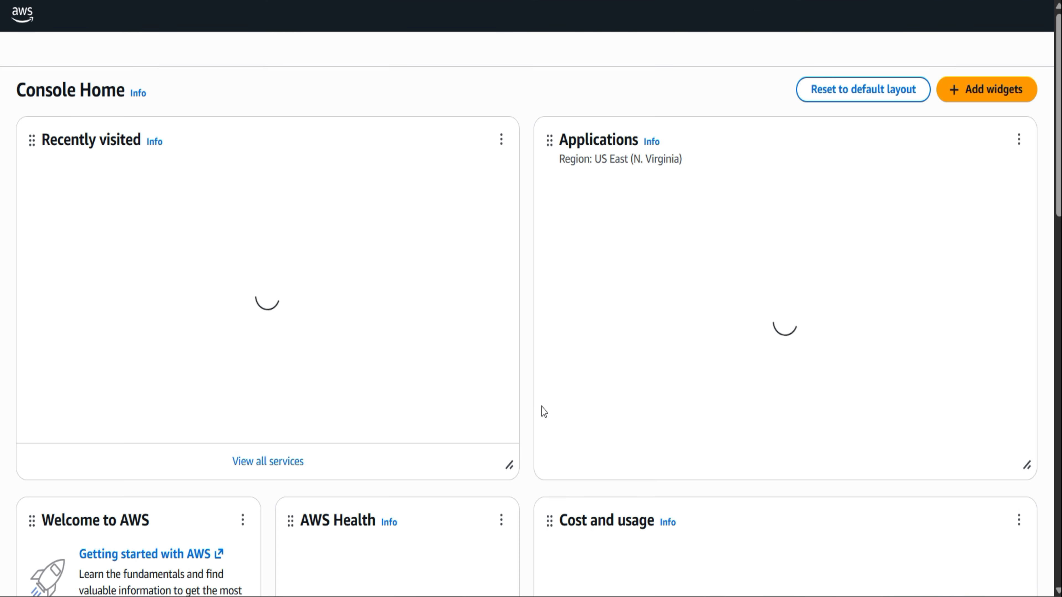
scroll(516, 483, down, 10)
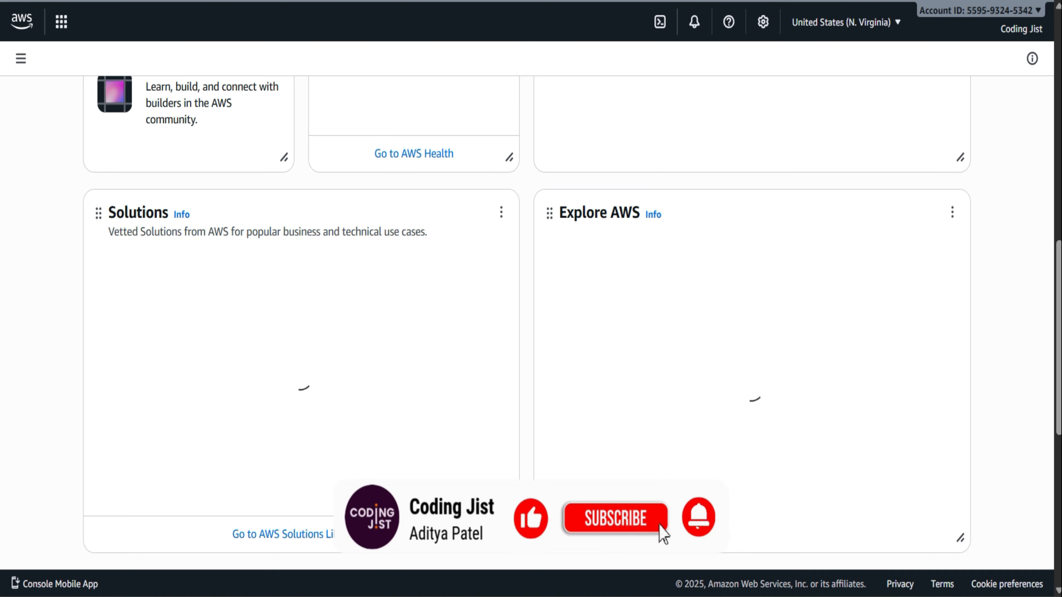
scroll(667, 541, up, 1)
scroll(672, 543, down, 4)
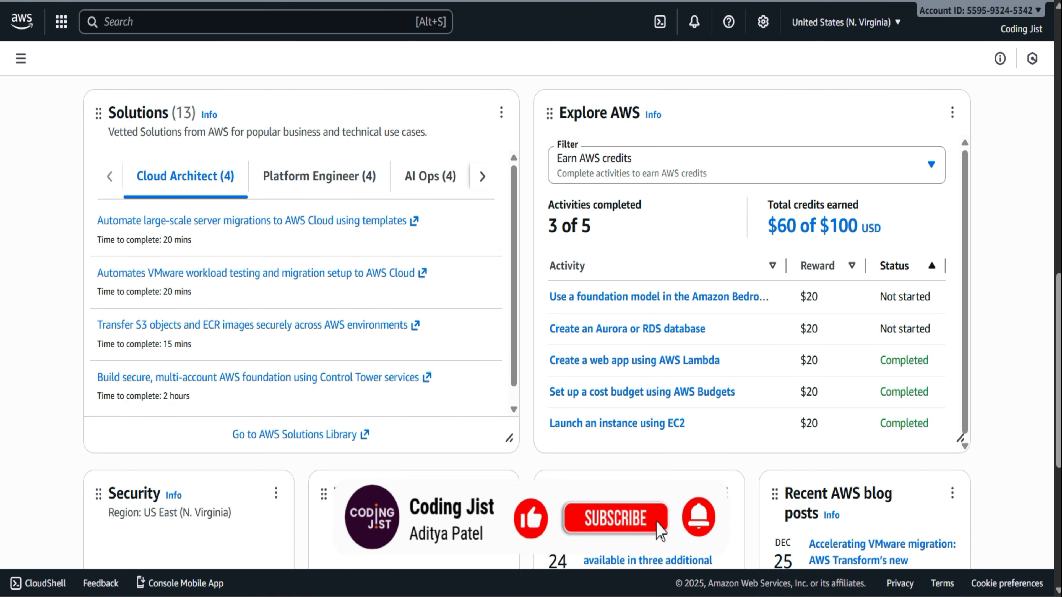
right_click(651, 284)
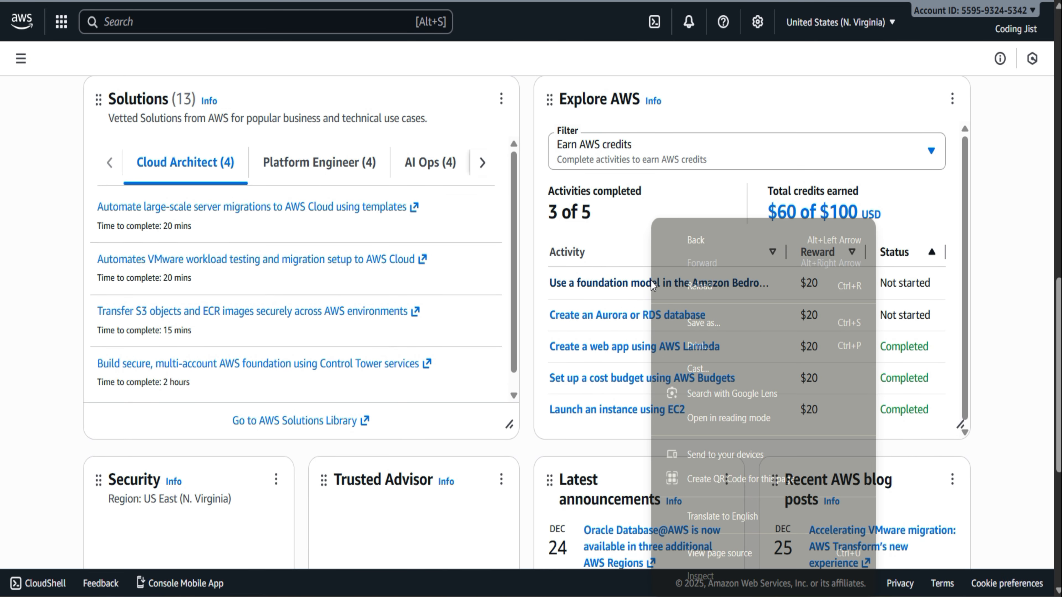
click(591, 288)
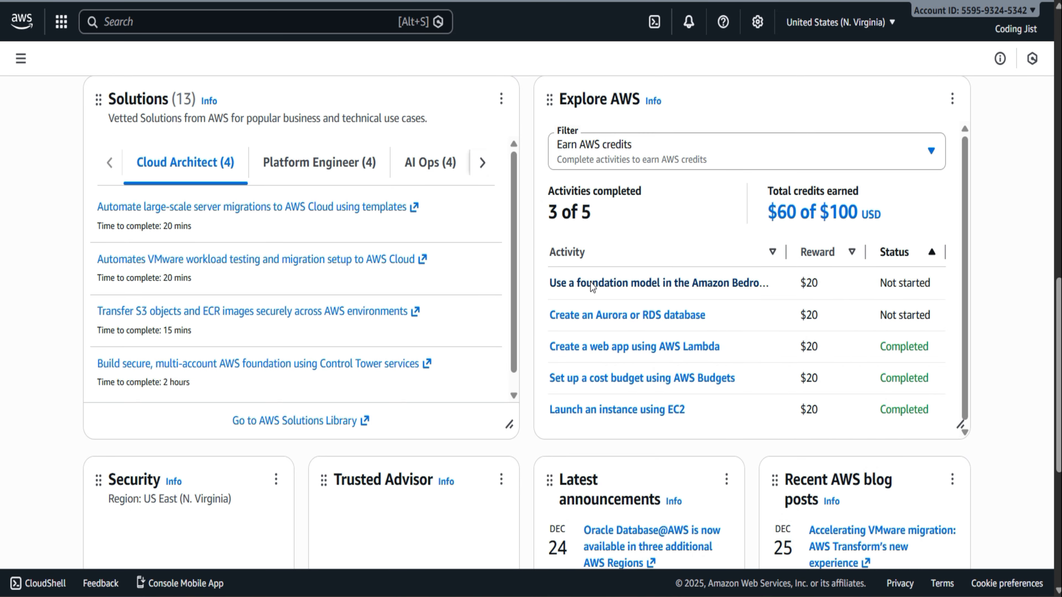
click(590, 286)
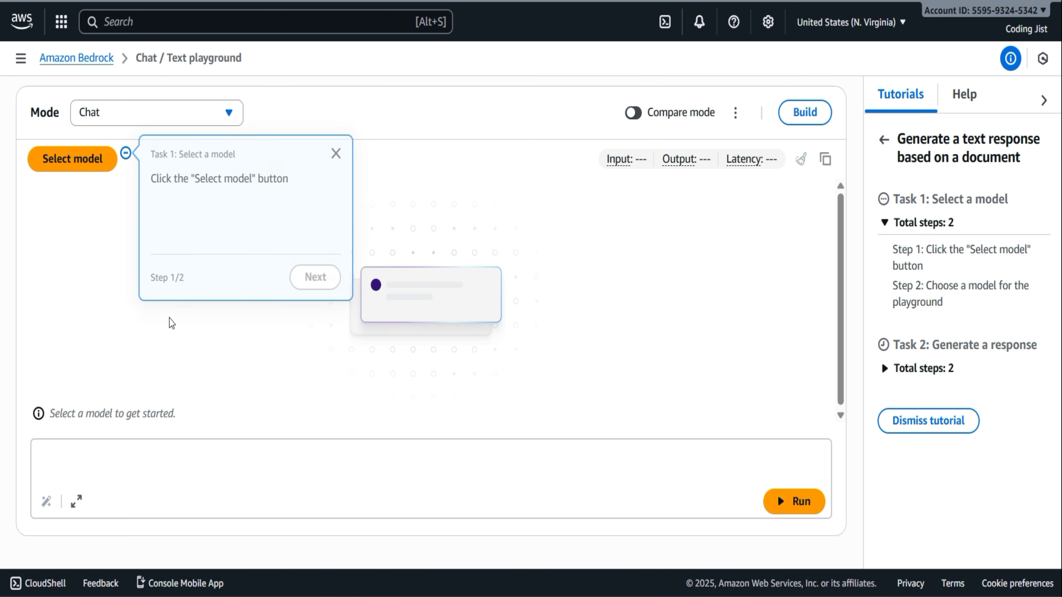
Open the Model access page under Configure and learn in Amazon Bedrock and read its notice
click(20, 57)
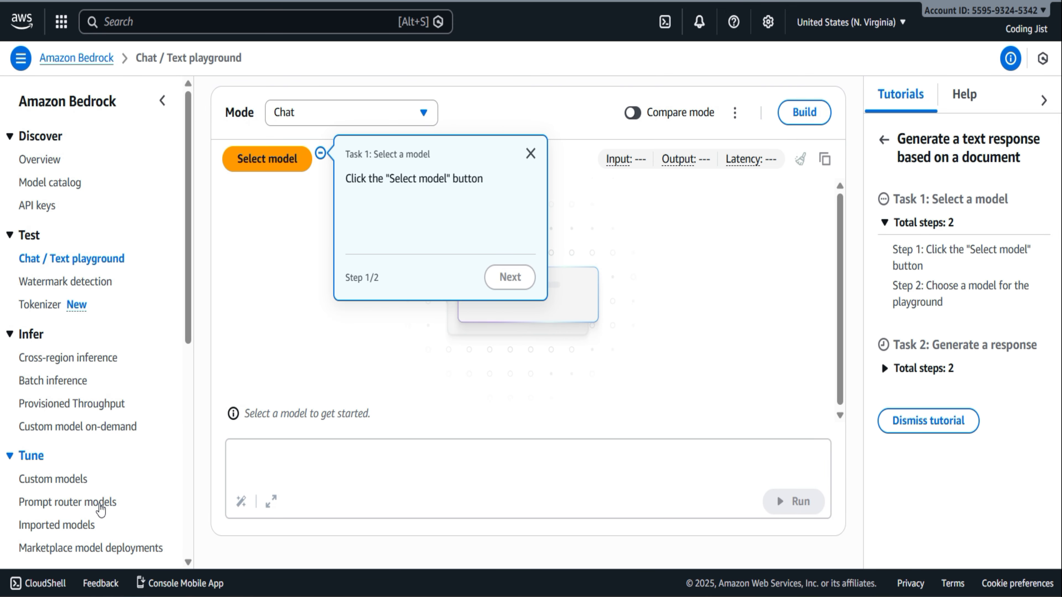
scroll(83, 504, down, 5)
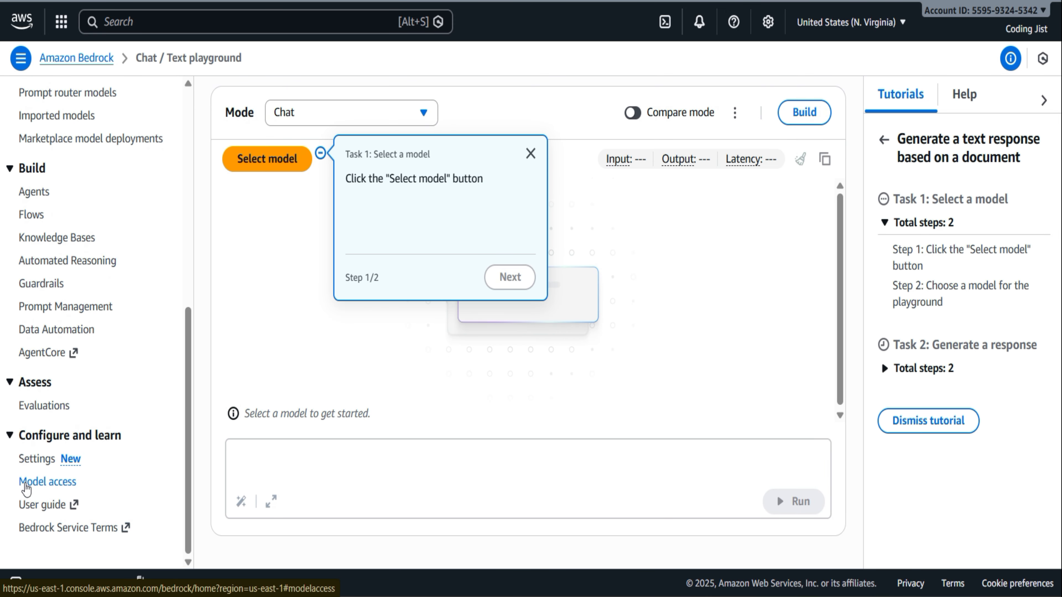
right_click(42, 485)
click(26, 491)
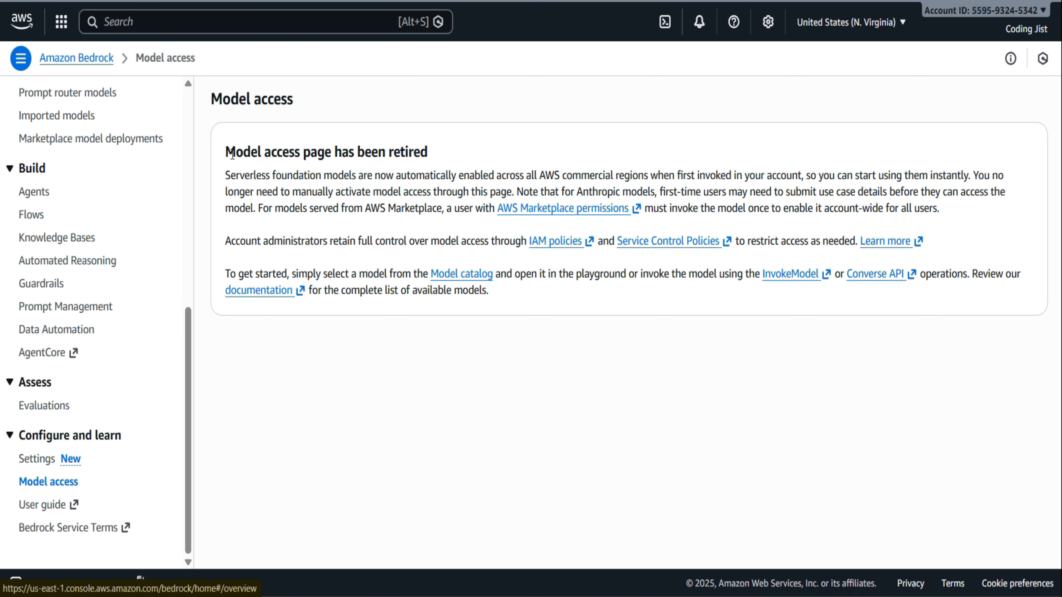
drag(233, 155, 439, 142)
click(440, 145)
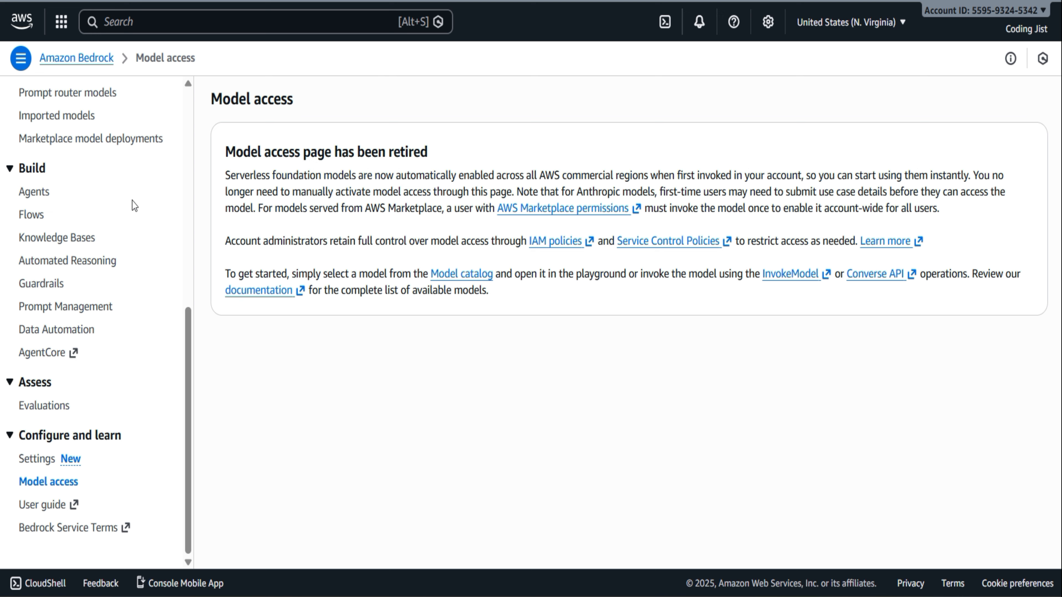
Open the Amazon Bedrock Model catalog
scroll(81, 159, up, 10)
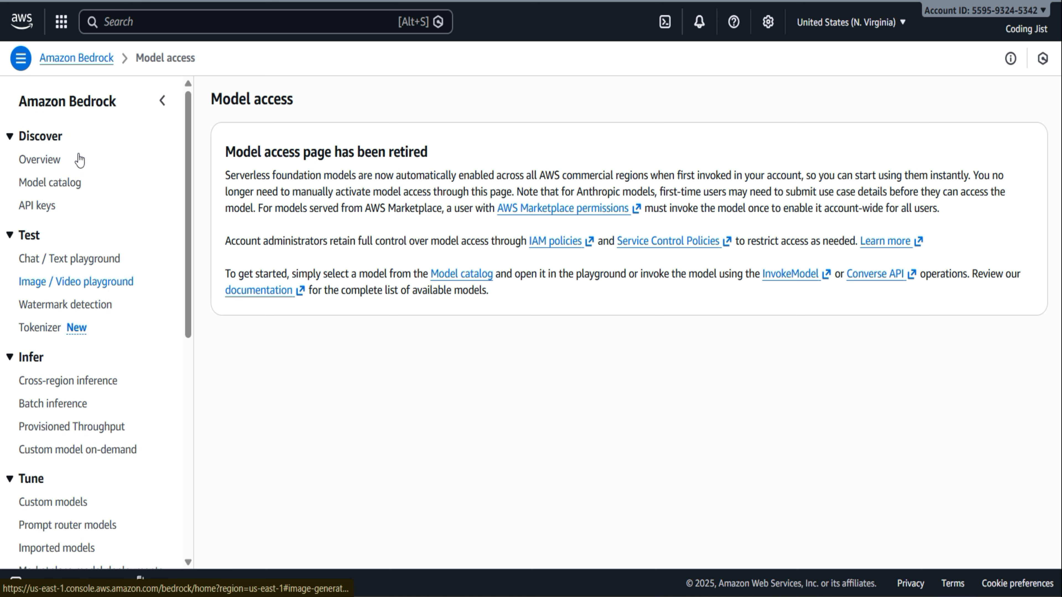
click(68, 184)
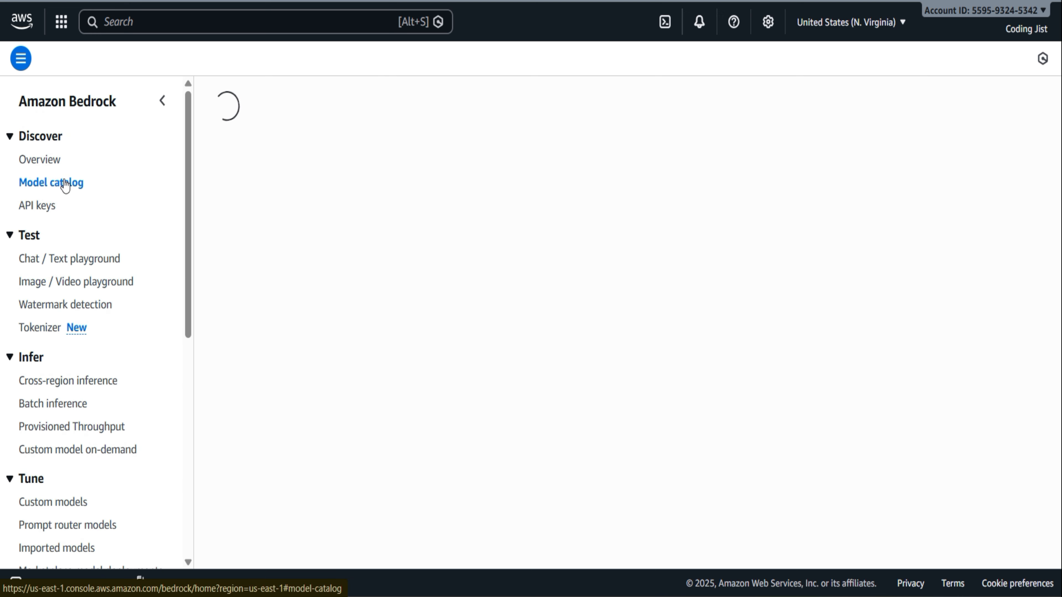